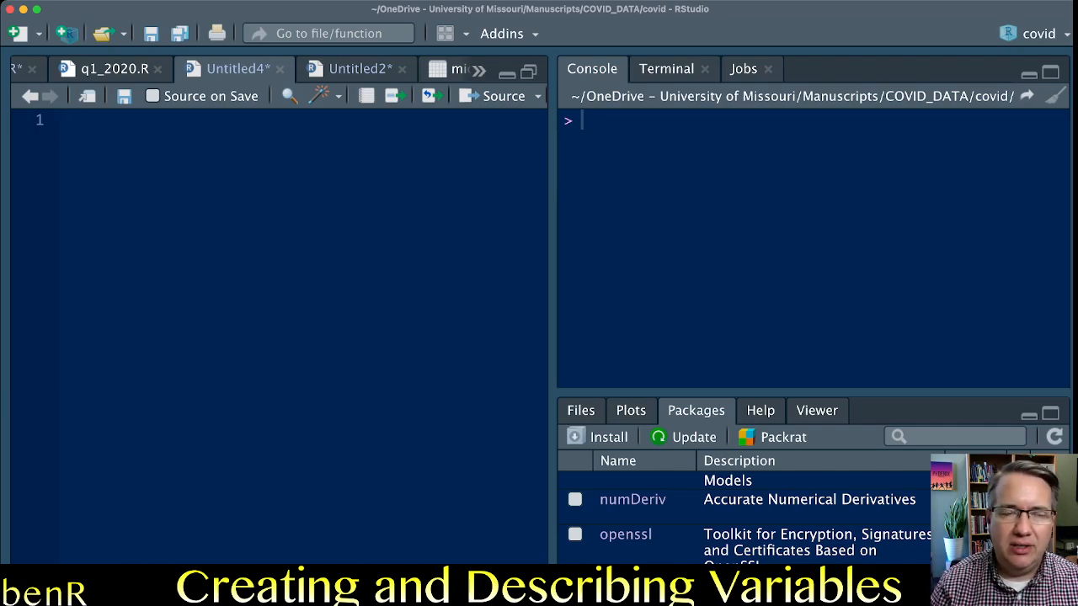
Write names(anes) on the script's first line and run it to list the data frame's variables.
text(names(anes))
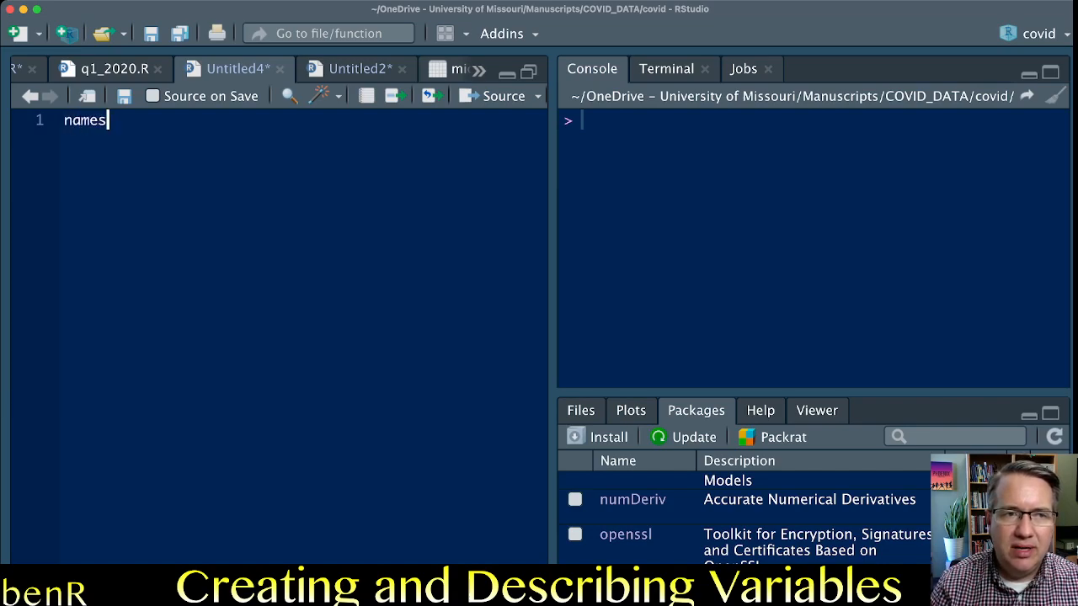
key(Left)
key(Left)
key(Left)
key(Left)
key(Left)
key(Left)
key(Left)
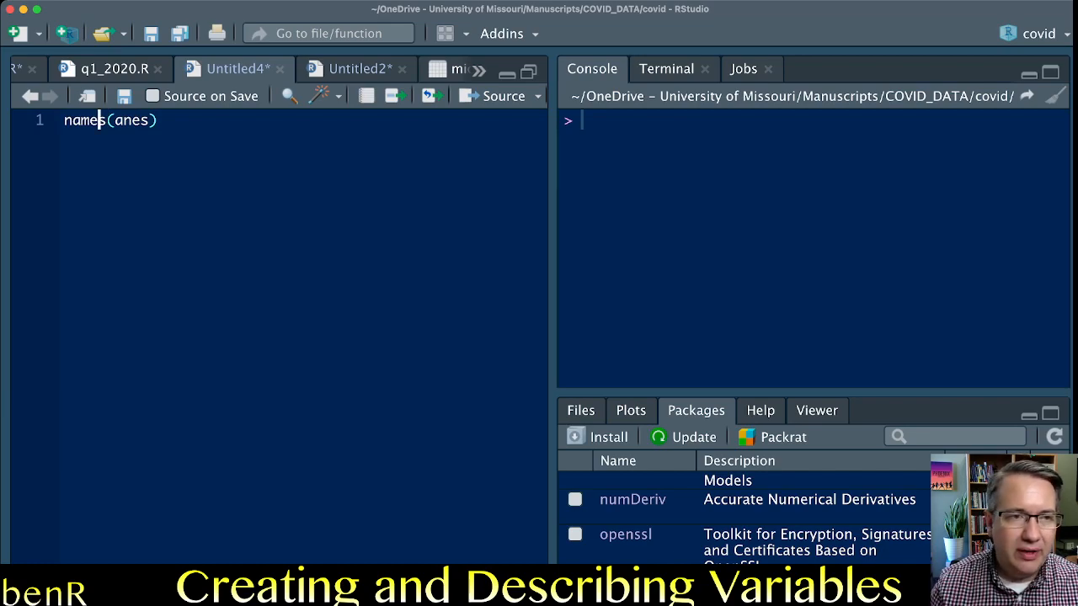
key(Left)
key(Left)
key(Left)
key(Left)
key(Right)
key(Right)
key(Right)
key(Right)
key(Right)
key(Right)
key(Right)
key(Right)
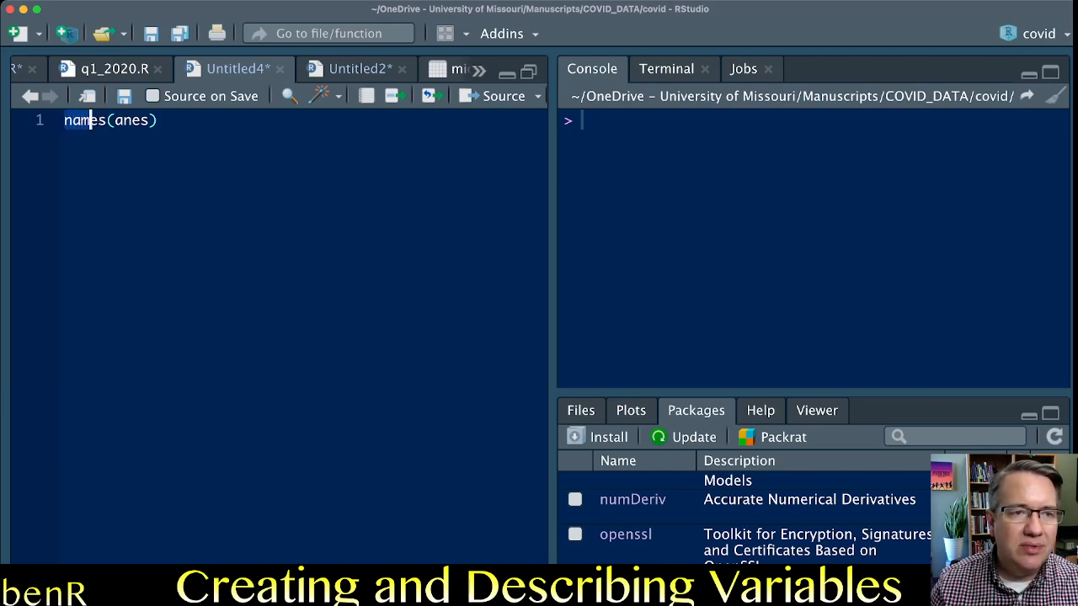
key(Right)
key(Right)
key(Right)
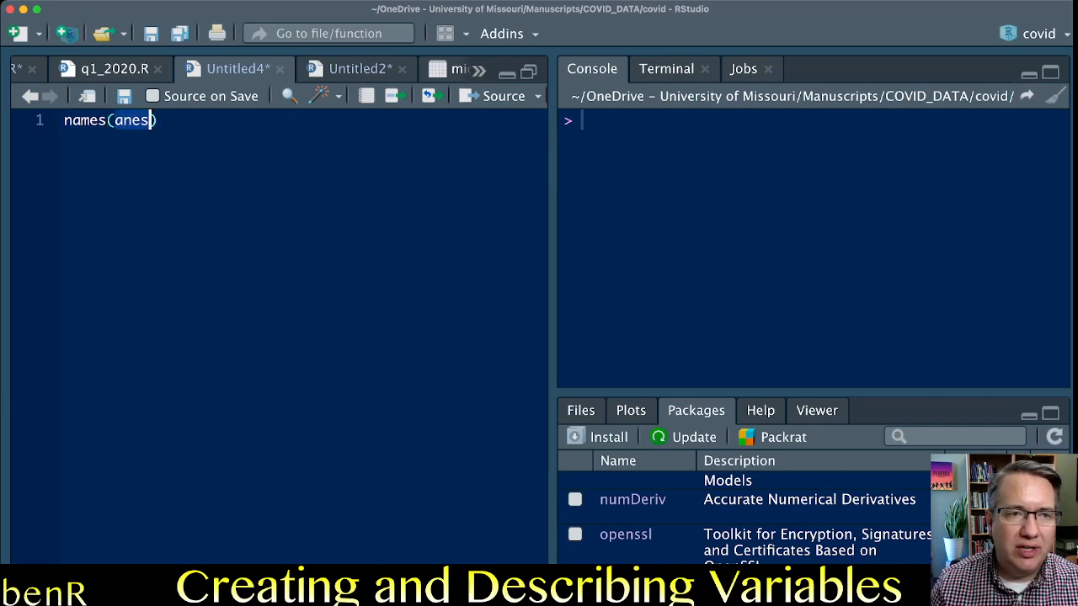
key(Left)
key(Left)
key(Left)
key(Left)
key(Left)
key(Left)
key(Left)
key(Left)
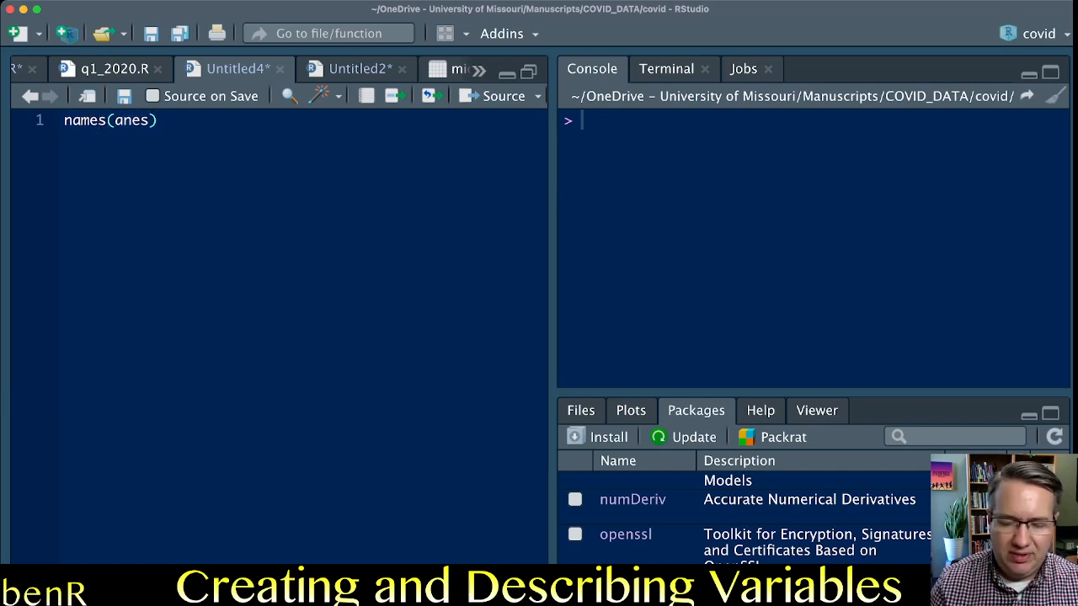
key(super+Return)
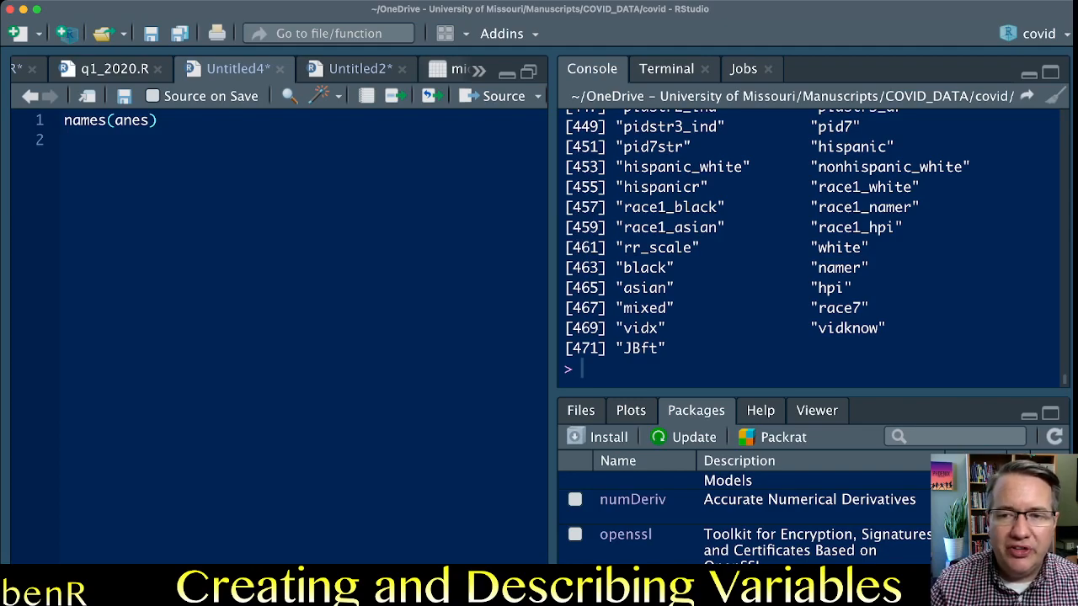
Add table(anes$race7) on line 3 of the script and run it to produce the race7 frequency table.
drag(810, 308, 869, 308)
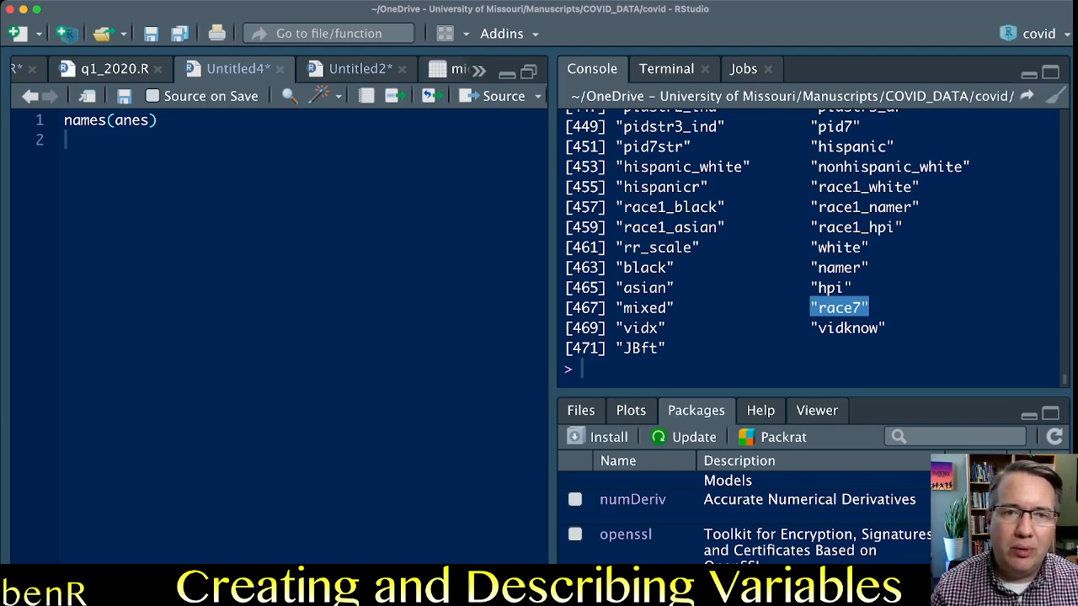
click(66, 139)
key(Return)
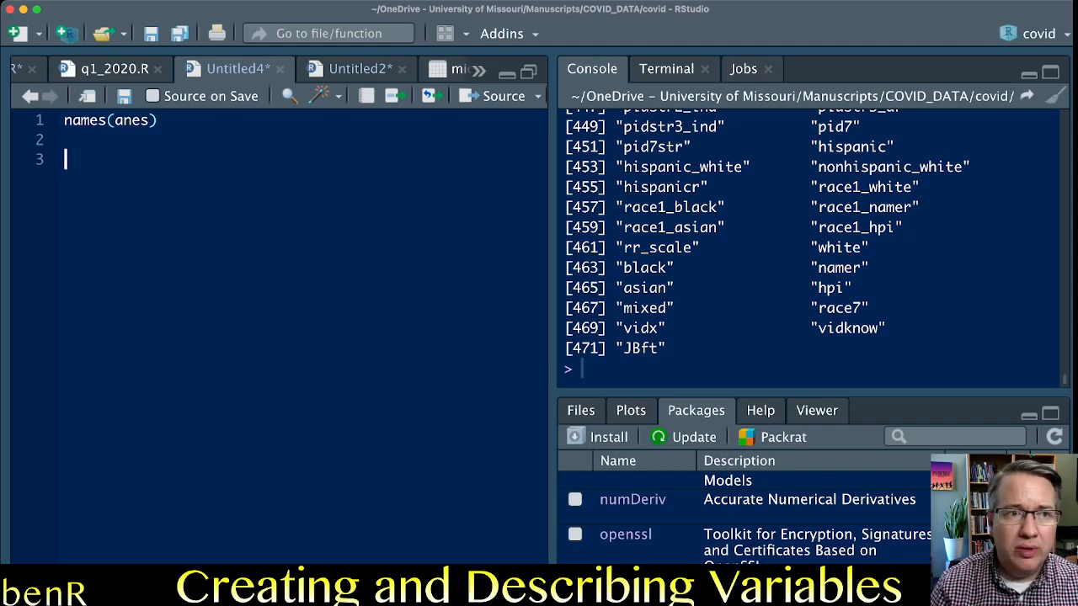
text(table()
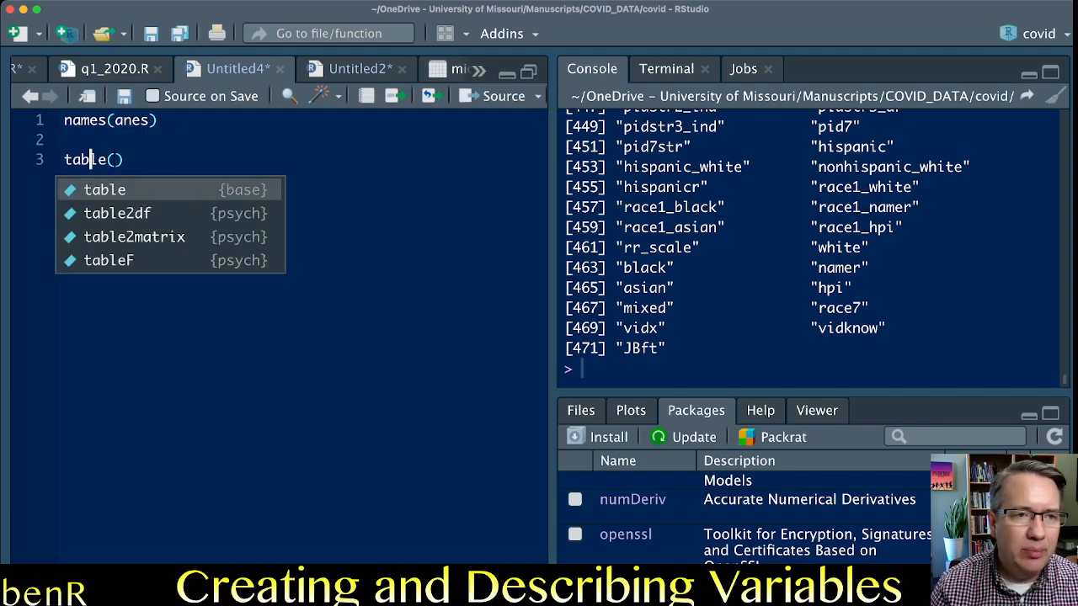
double_click(90, 160)
click(117, 160)
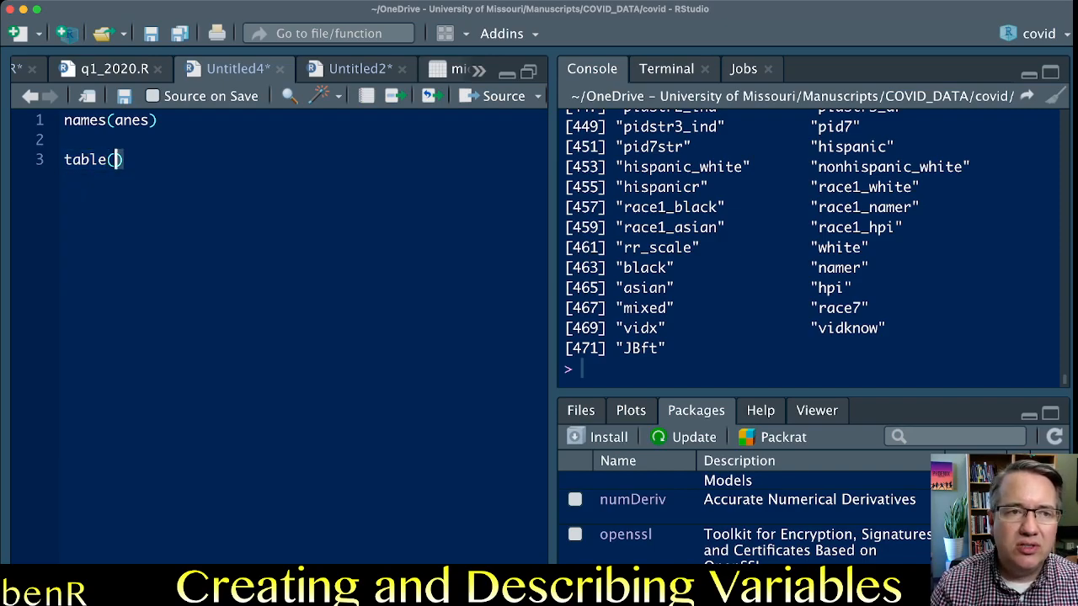
text(anes$)
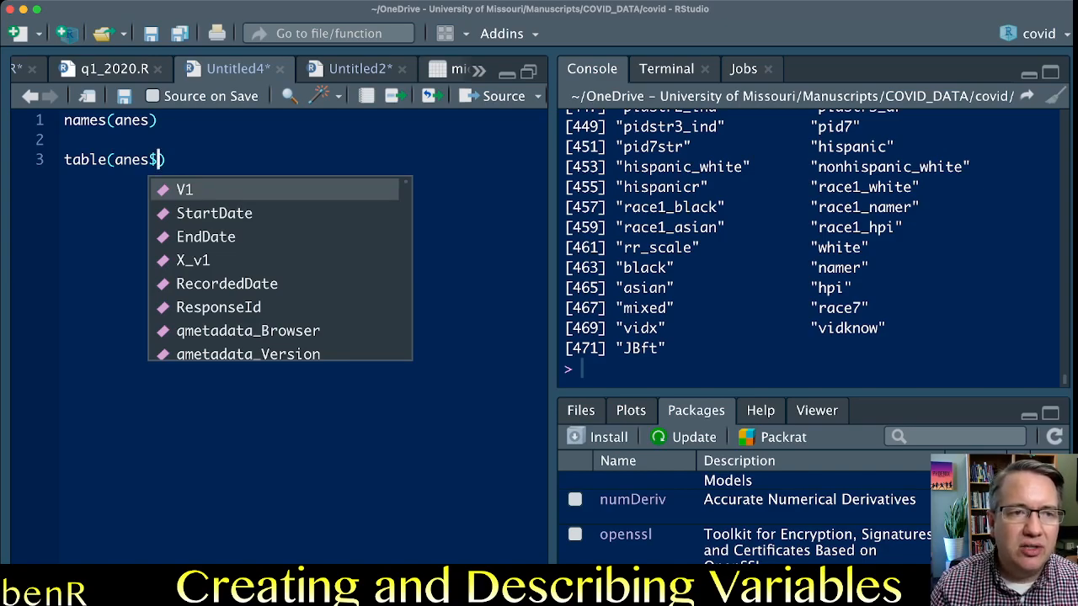
key(Left)
key(Right)
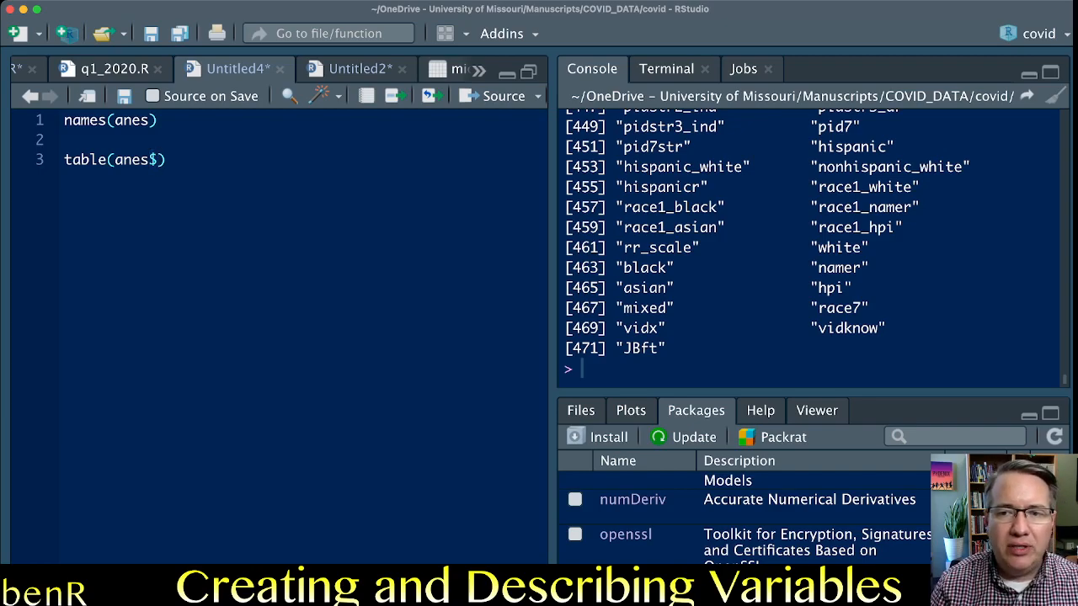
text(race)
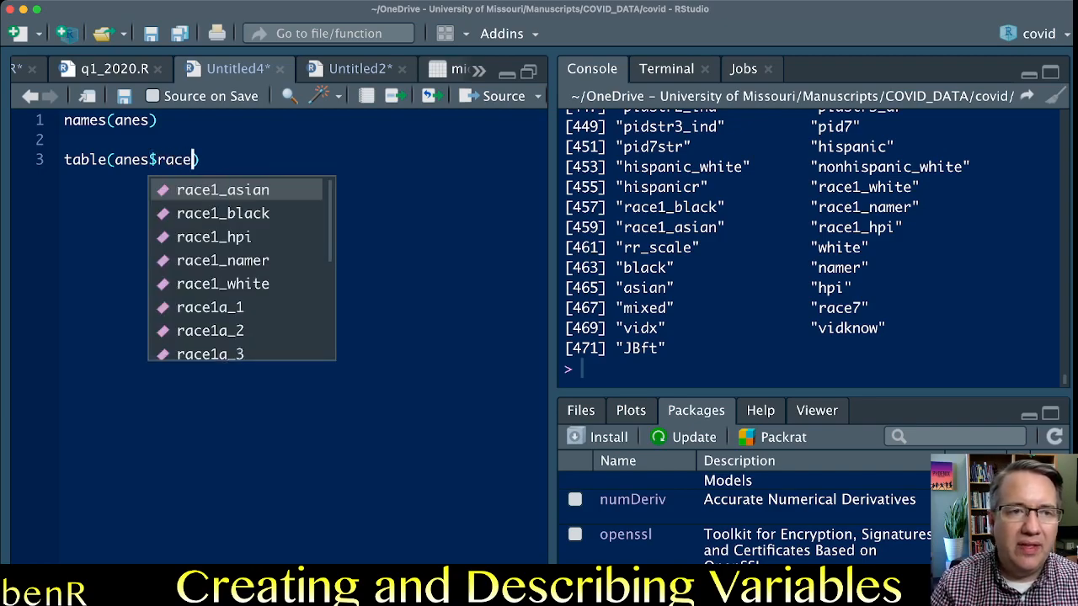
text(7)
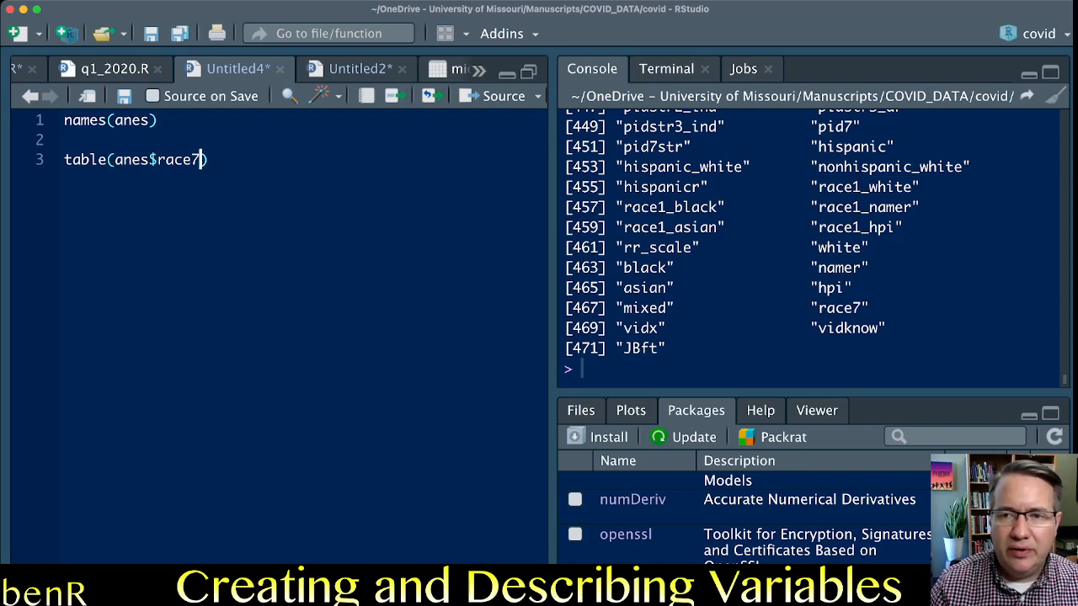
drag(877, 308, 794, 308)
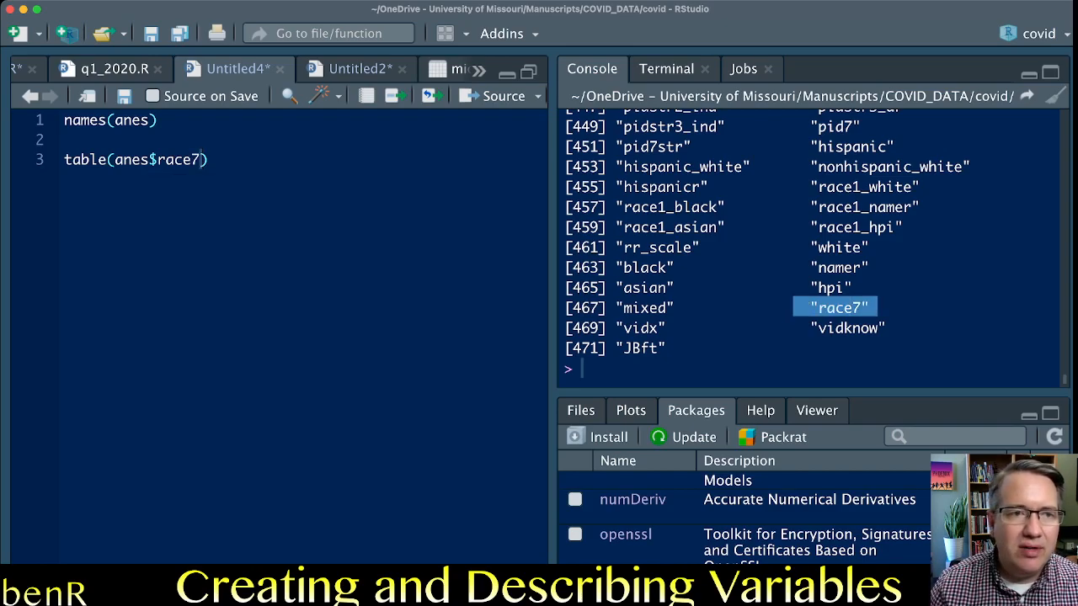
double_click(184, 159)
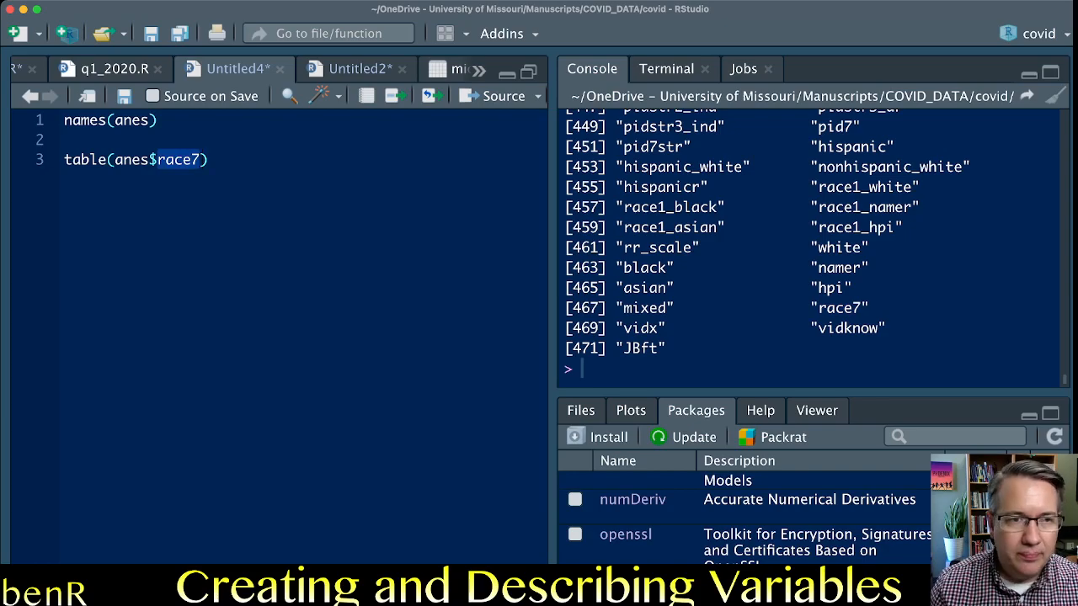
click(155, 160)
key(super+Return)
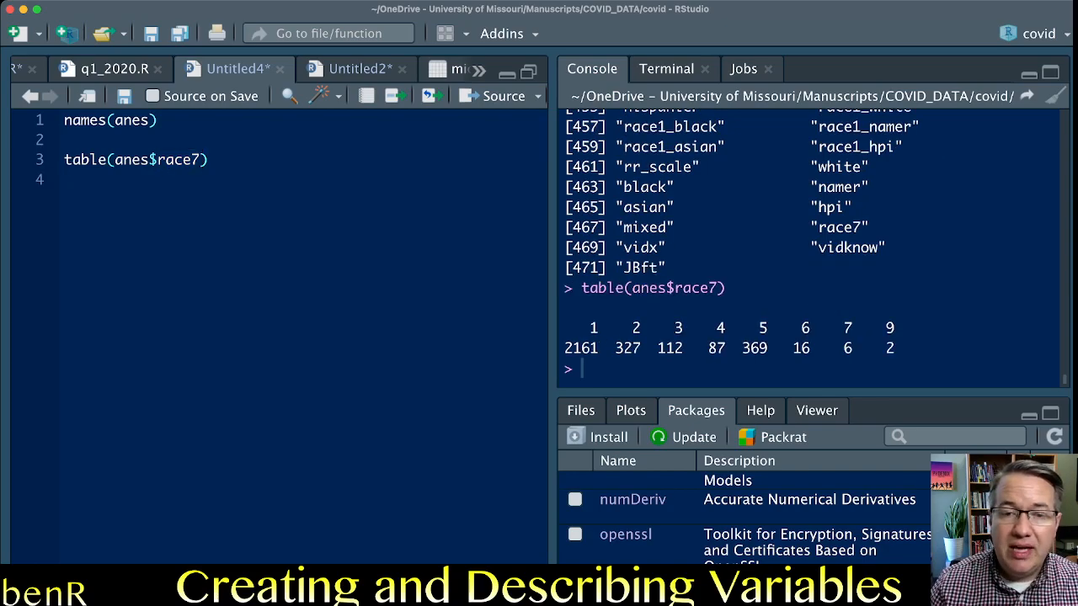
Examine the category codes and their counts in the race7 frequency table, especially categories 1, 2 and 5.
drag(590, 327, 895, 328)
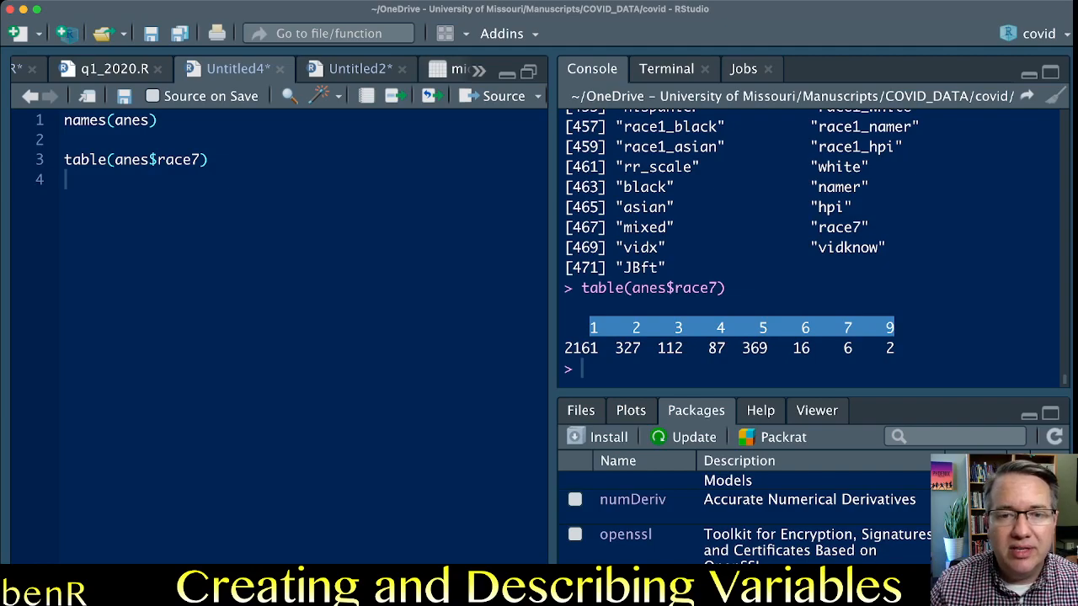
drag(564, 347, 894, 348)
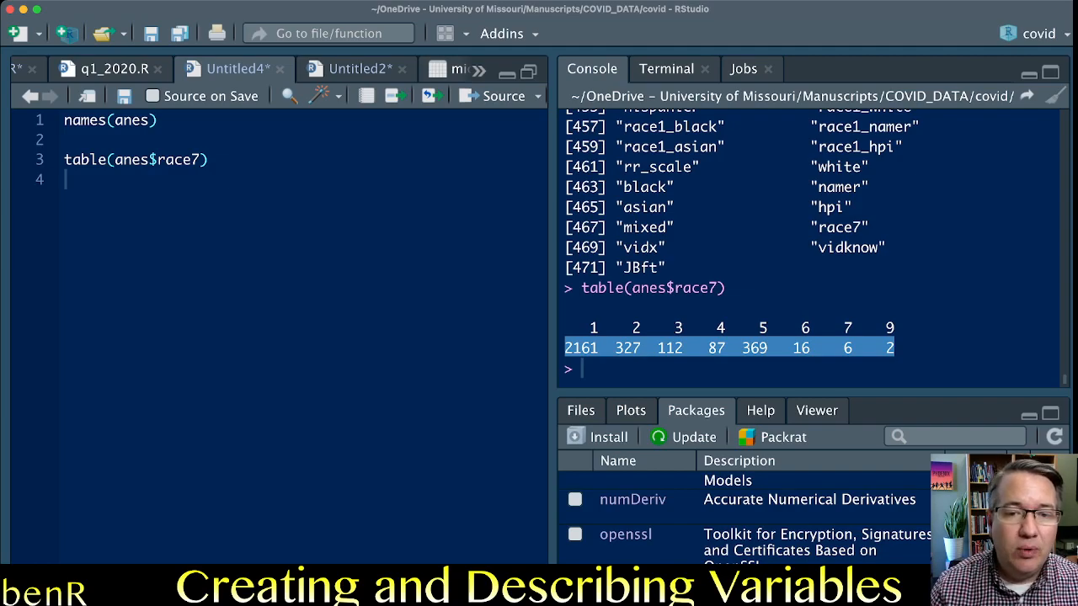
click(599, 348)
drag(599, 347, 581, 328)
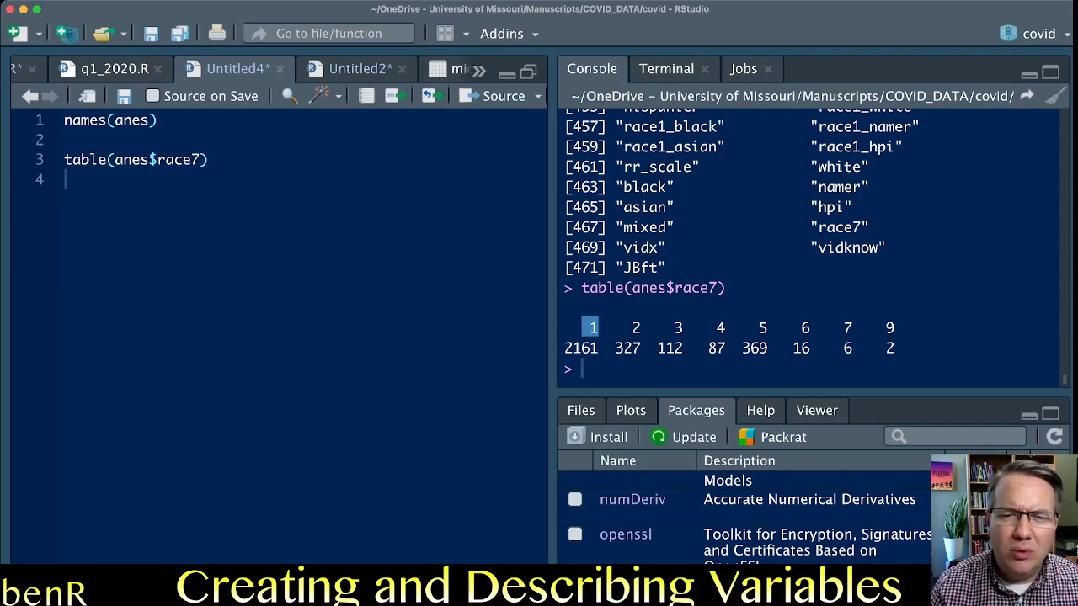
drag(598, 348, 564, 348)
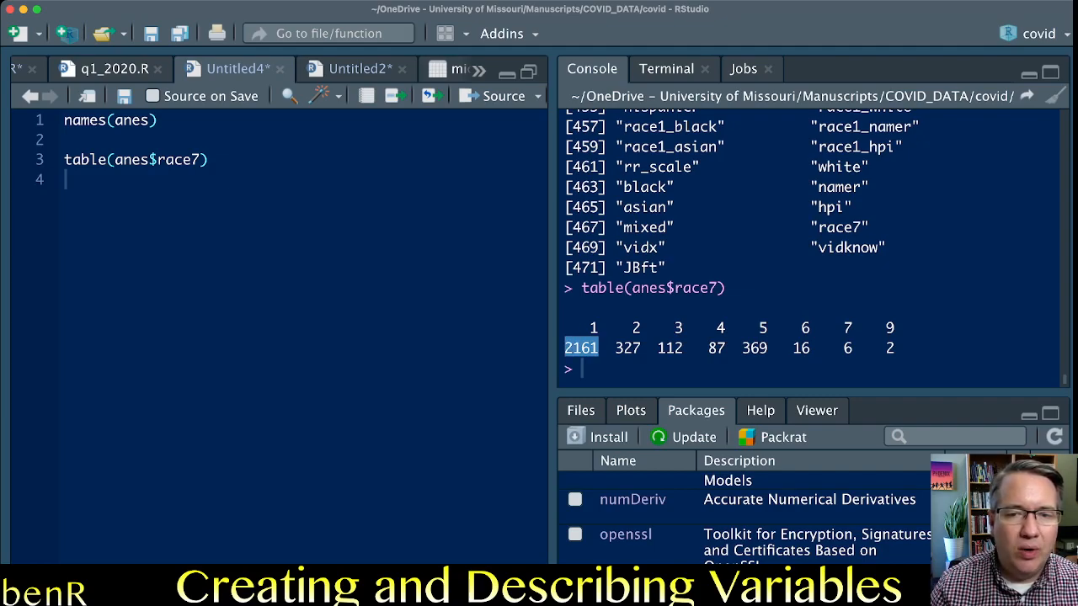
click(625, 328)
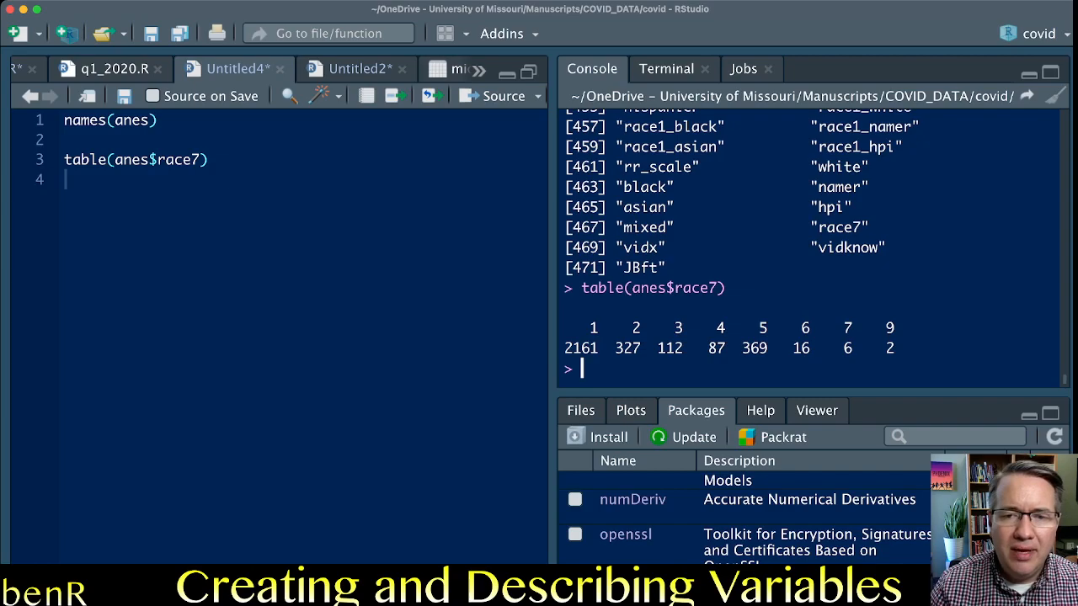
drag(623, 328, 632, 342)
click(633, 345)
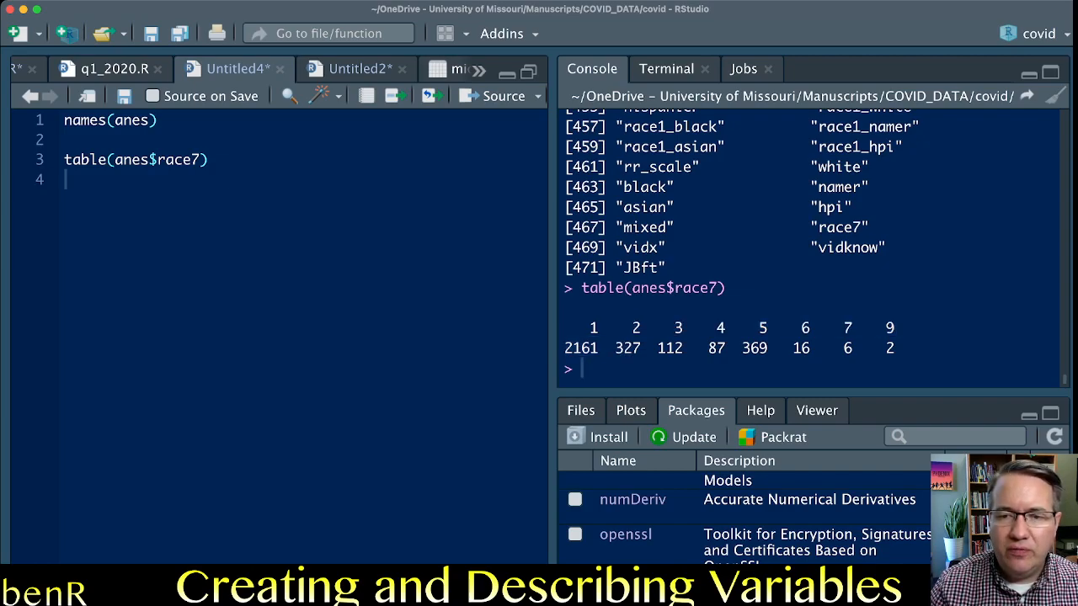
double_click(755, 329)
click(756, 333)
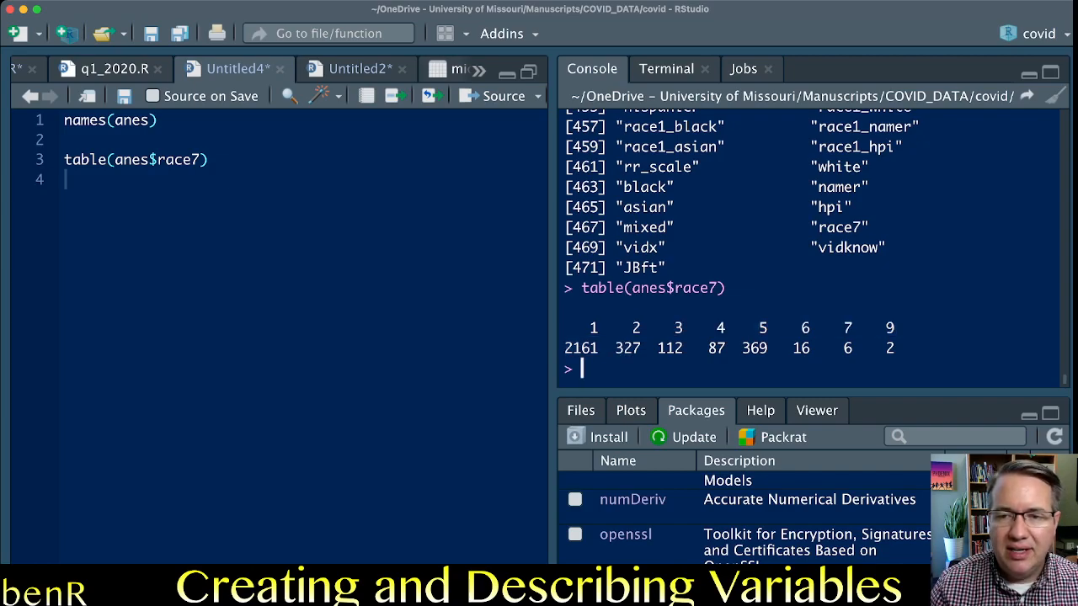
double_click(755, 348)
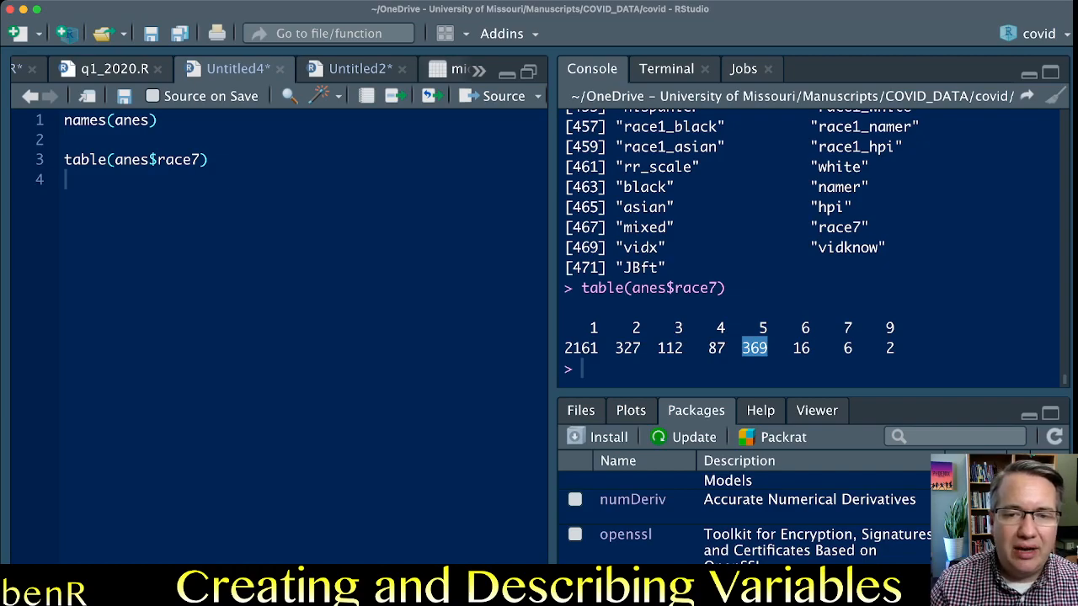
double_click(628, 347)
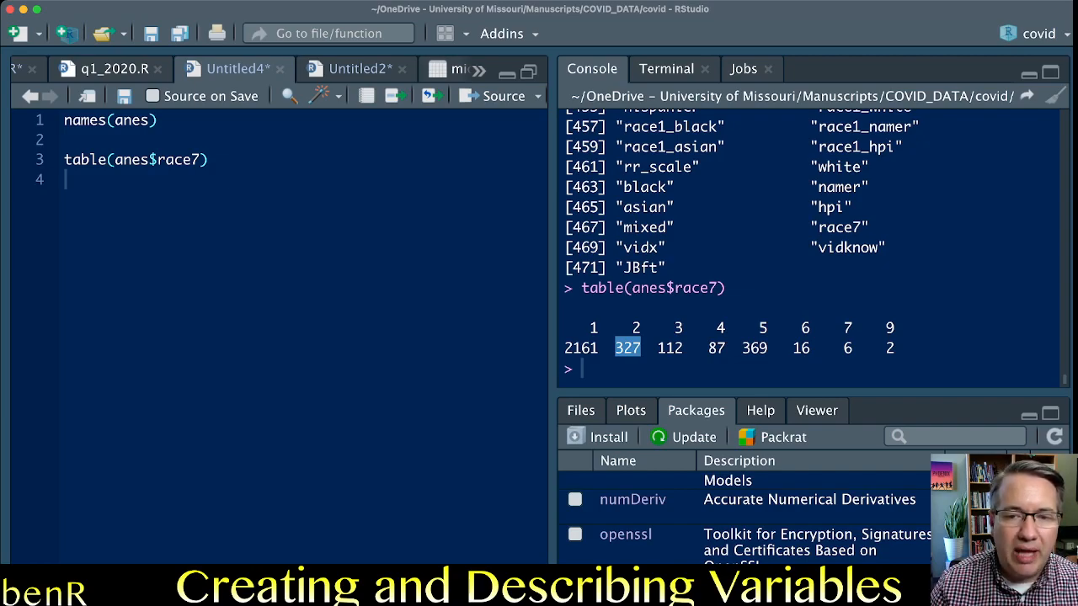
click(628, 367)
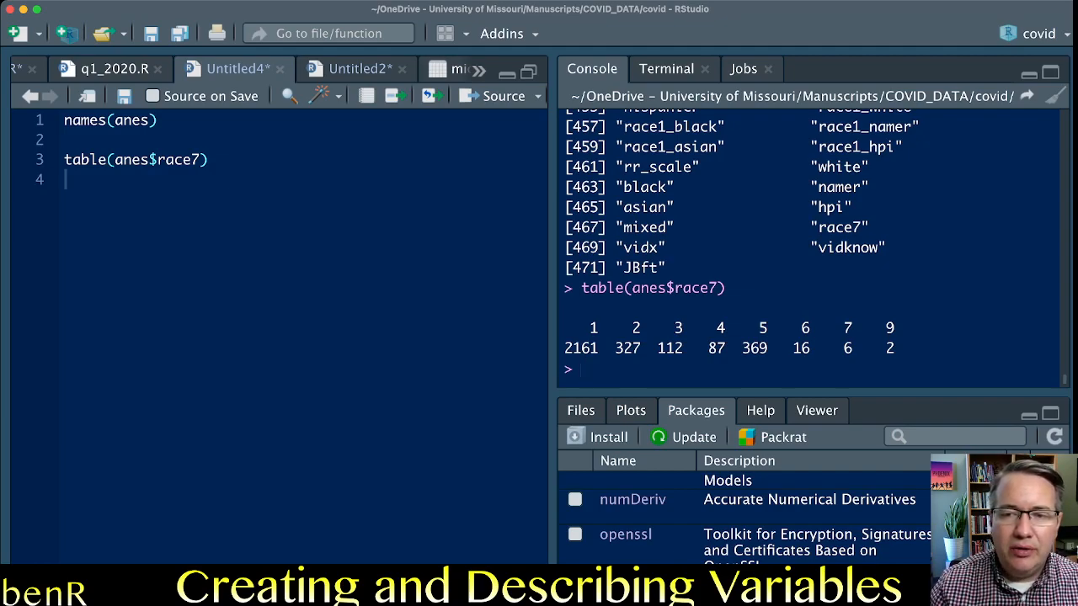
Inspect the race7 codes 7 and 9, comparing code 9 with its count in the frequency table.
drag(842, 327, 894, 328)
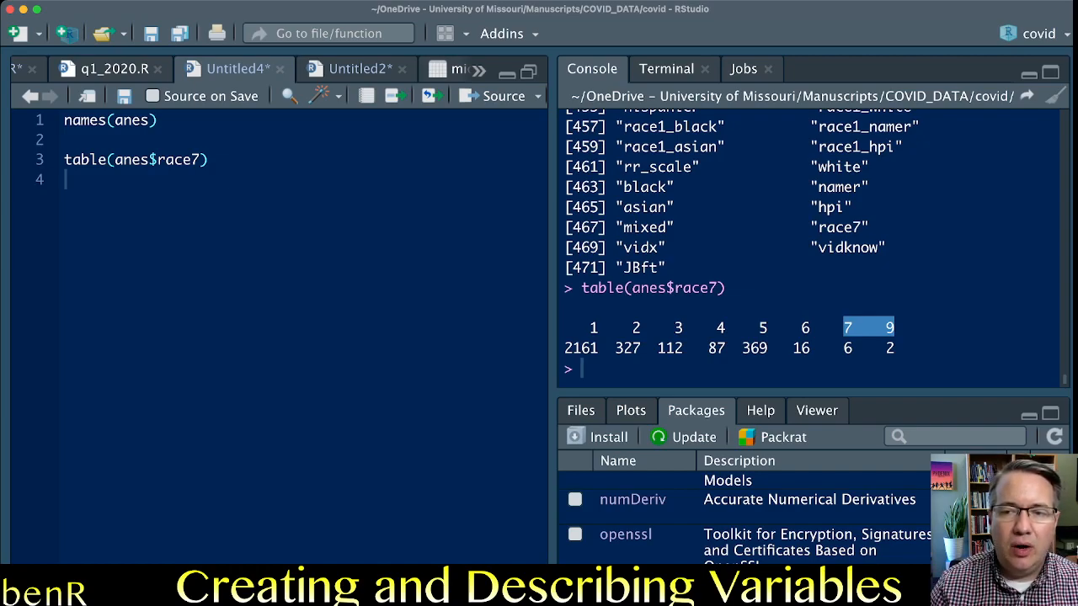
click(892, 331)
double_click(890, 327)
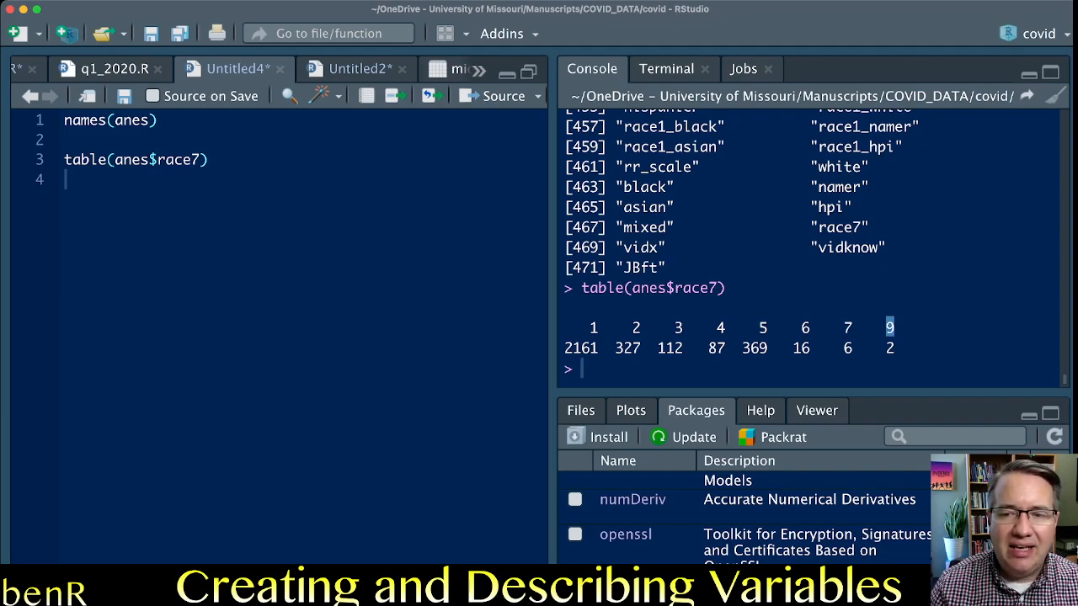
double_click(890, 348)
double_click(890, 328)
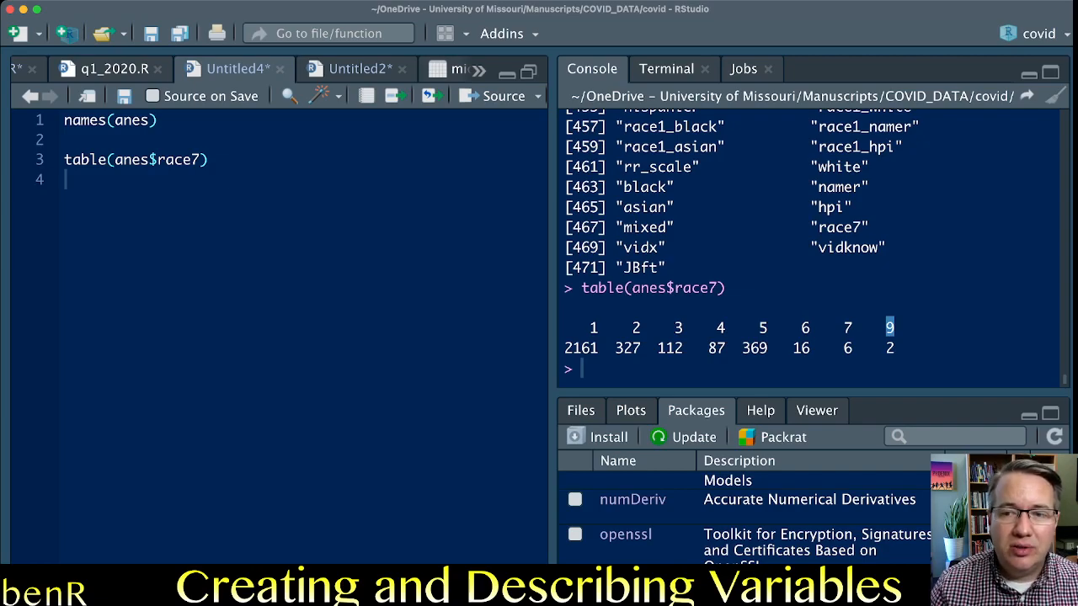
double_click(890, 348)
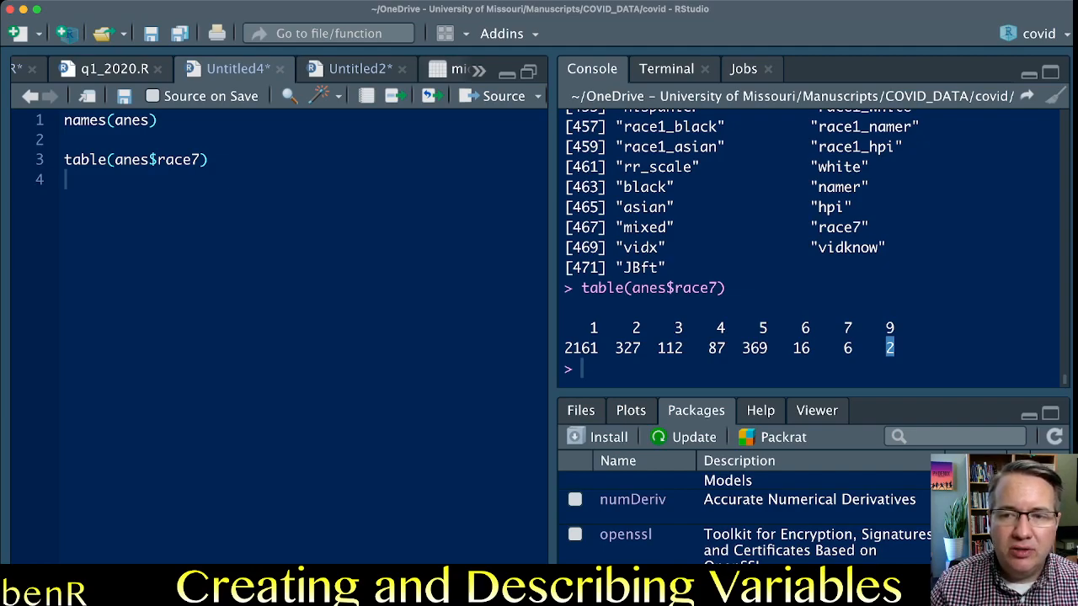
double_click(890, 328)
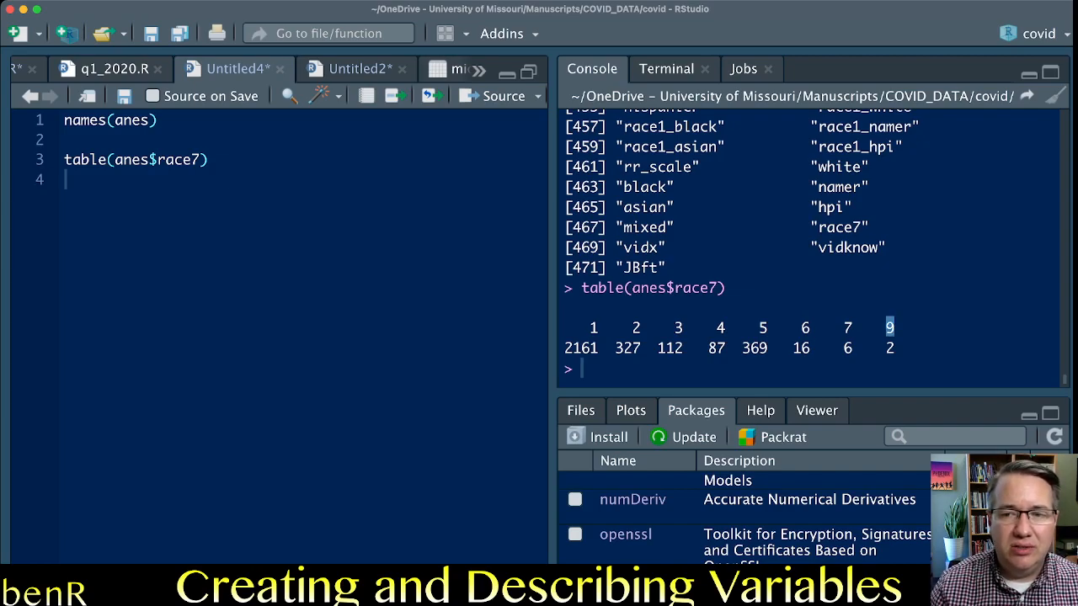
double_click(890, 347)
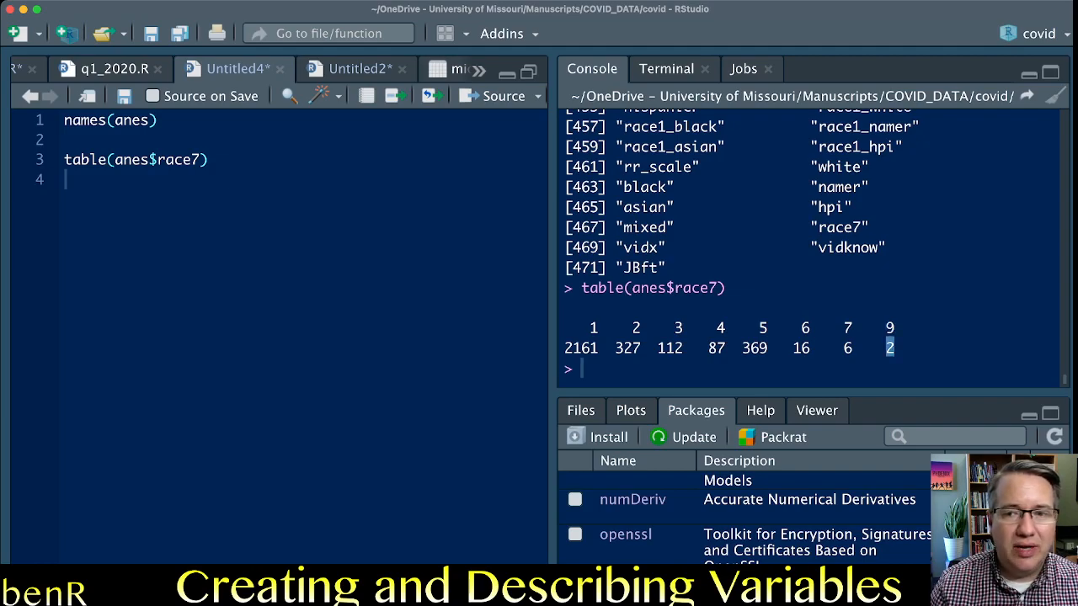
Check the installed package list for the car package and whether it is loaded.
click(67, 179)
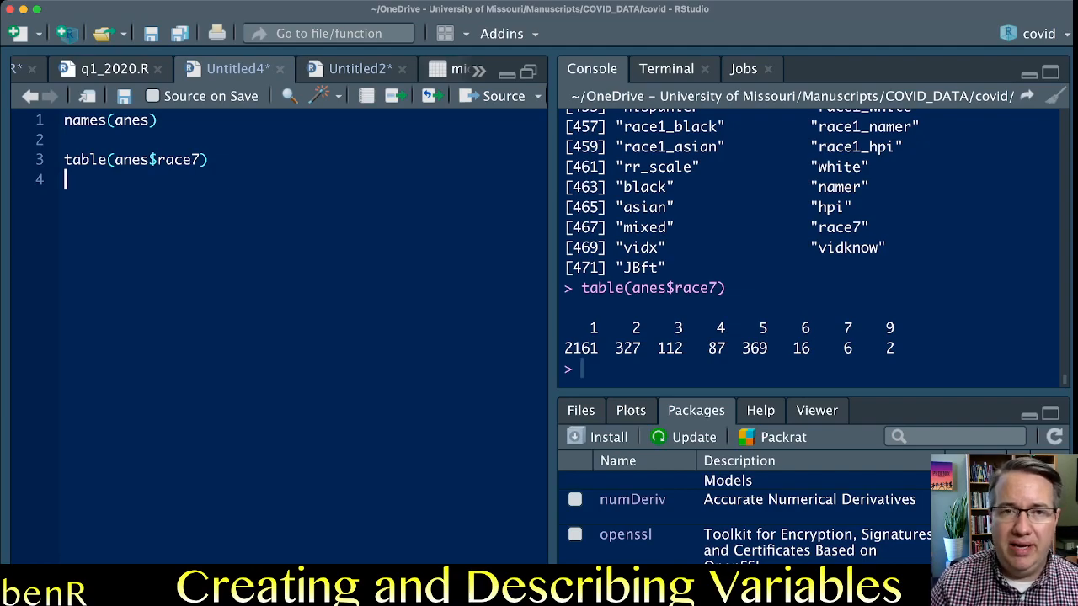
scroll(617, 493, up, 5)
scroll(617, 505, up, 15)
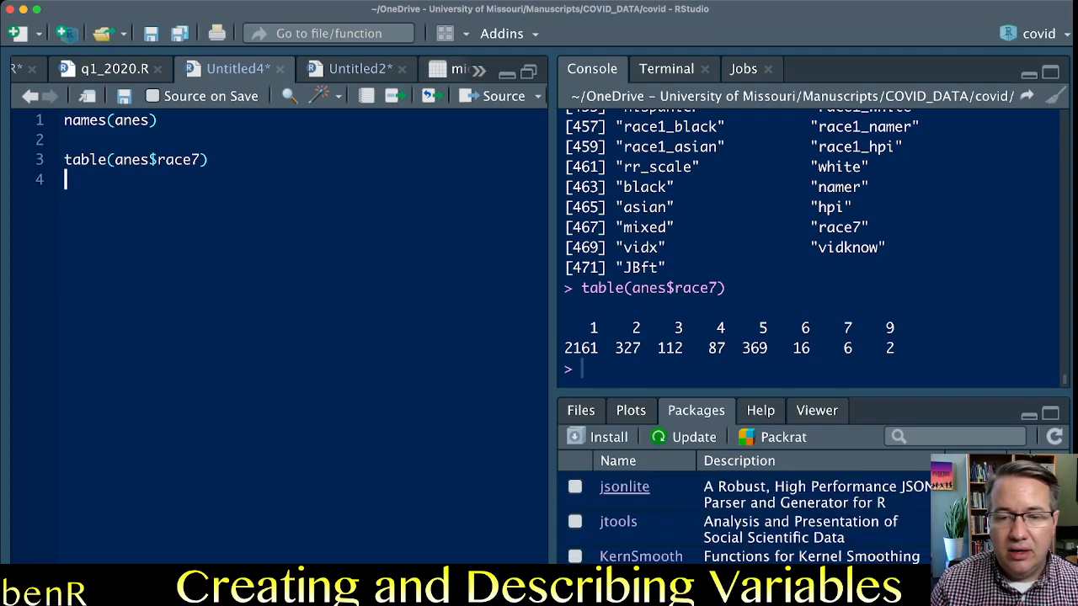
scroll(627, 497, up, 15)
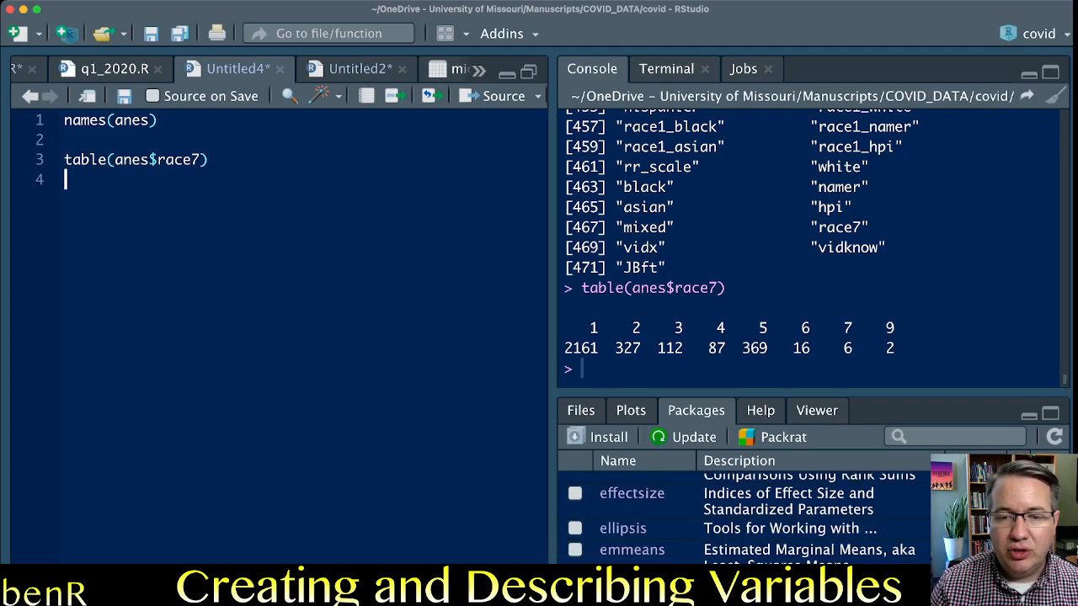
scroll(741, 505, up, 5)
scroll(741, 505, down, 8)
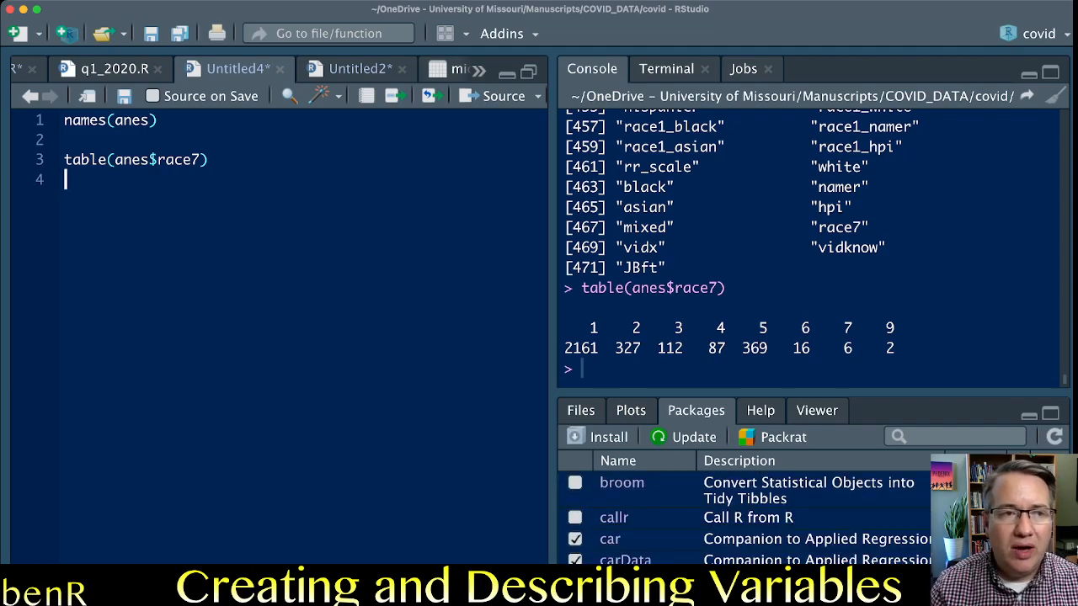
Start line 5 of the script with the assignment anes$race7 <-, reusing the variable name from the table call.
key(Return)
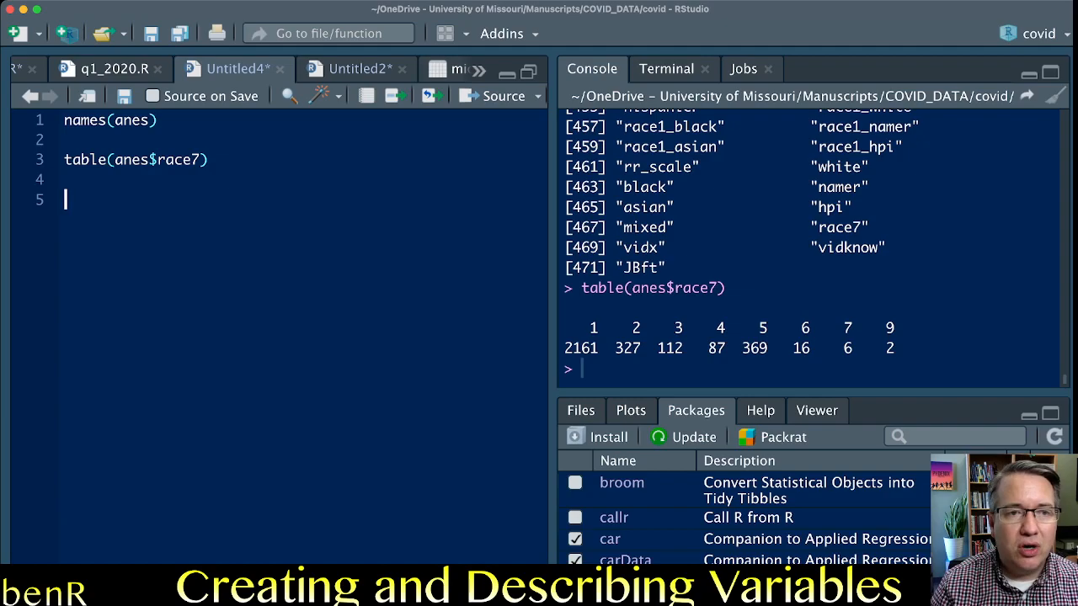
text(anes$)
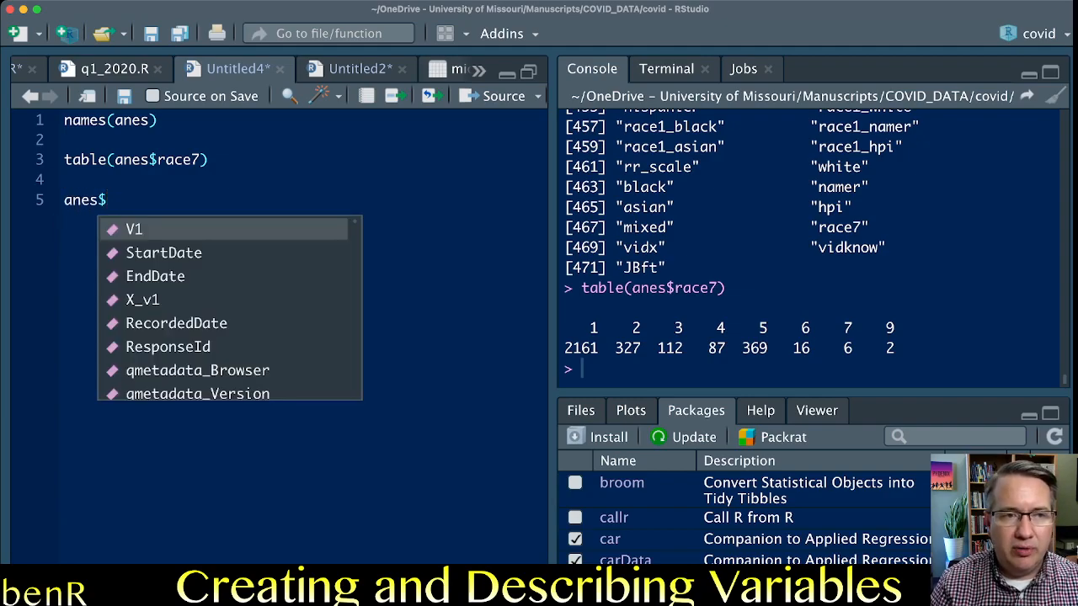
text(rac3)
key(BackSpace)
text(e7)
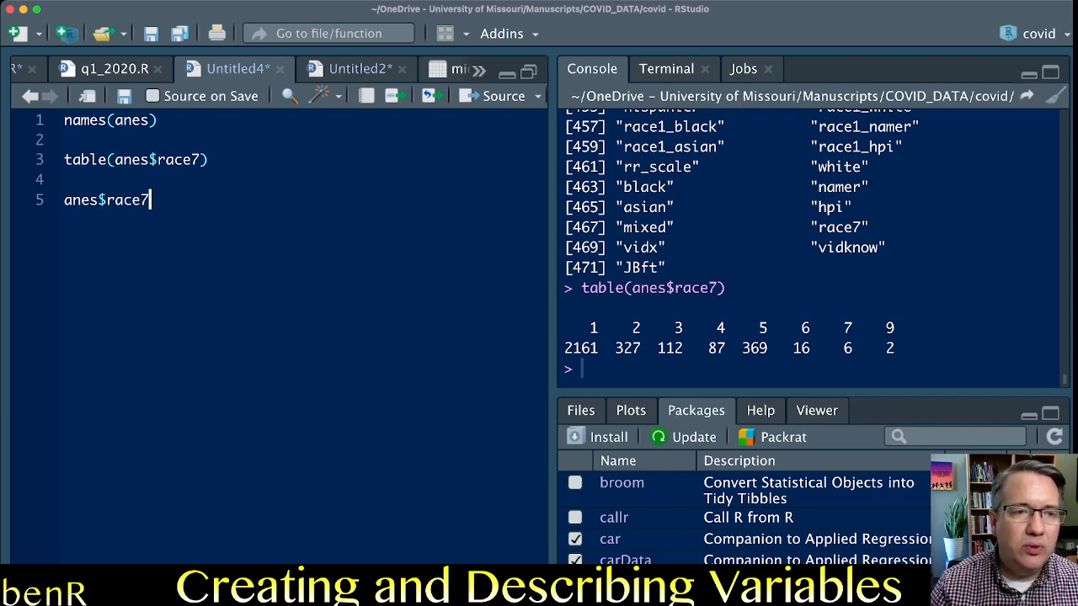
drag(149, 200, 115, 200)
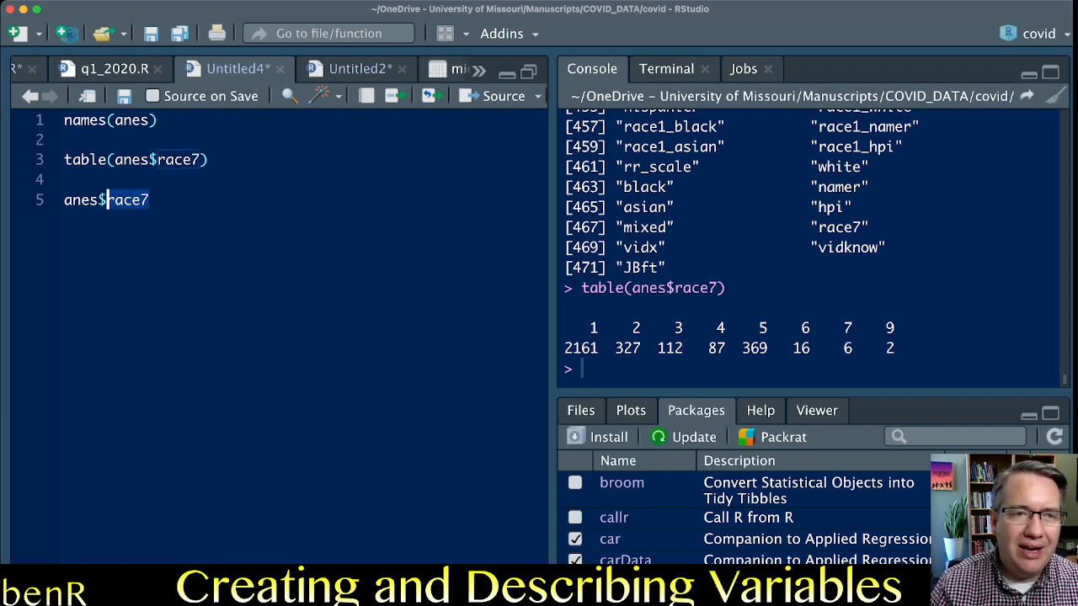
click(157, 159)
drag(157, 159, 202, 160)
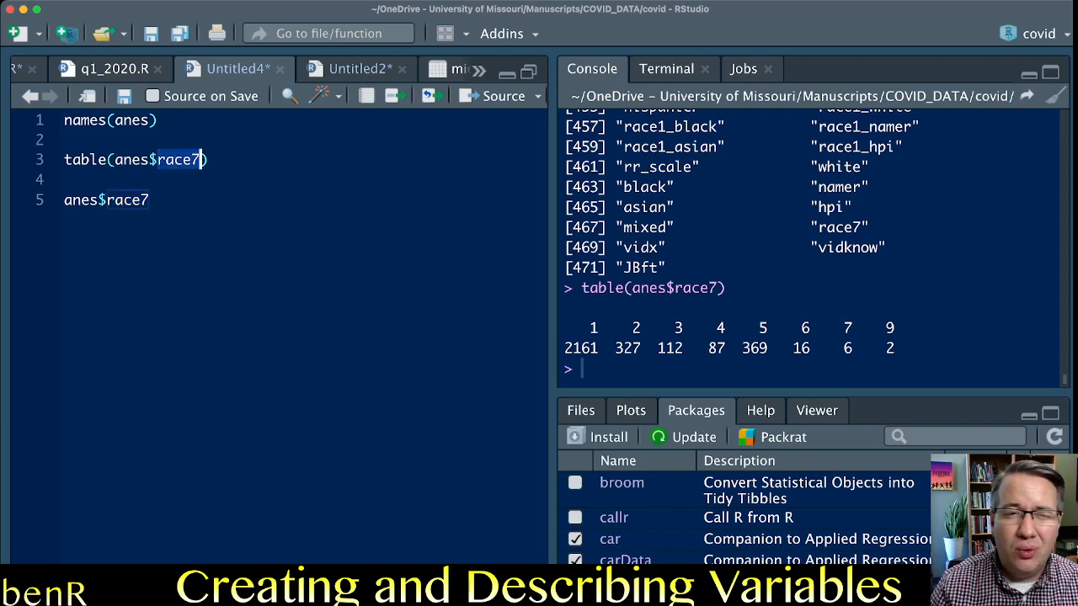
click(149, 200)
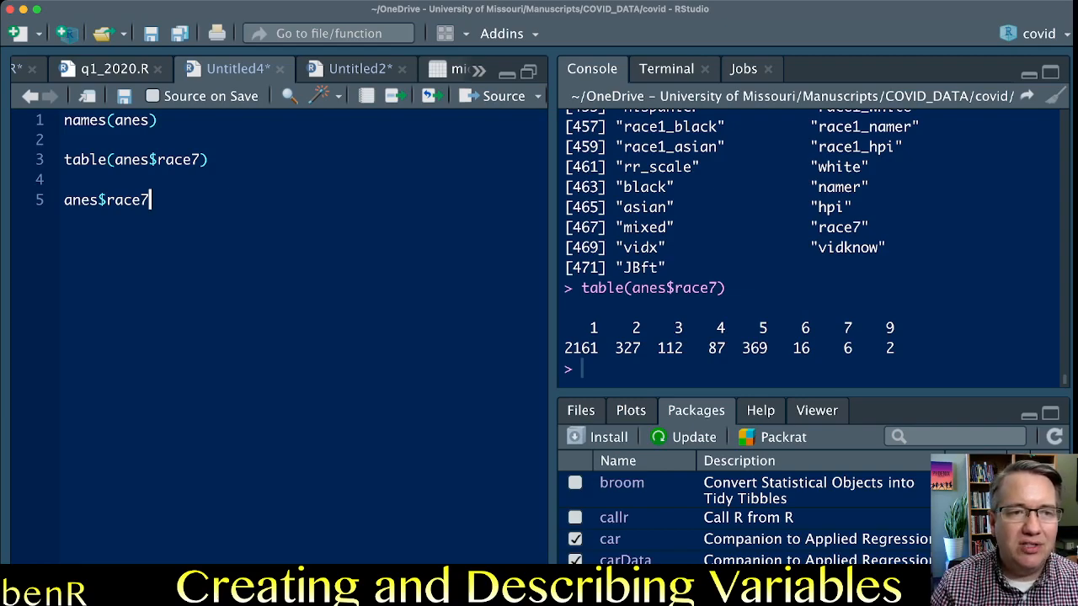
text(R)
key(BackSpace)
text(<-)
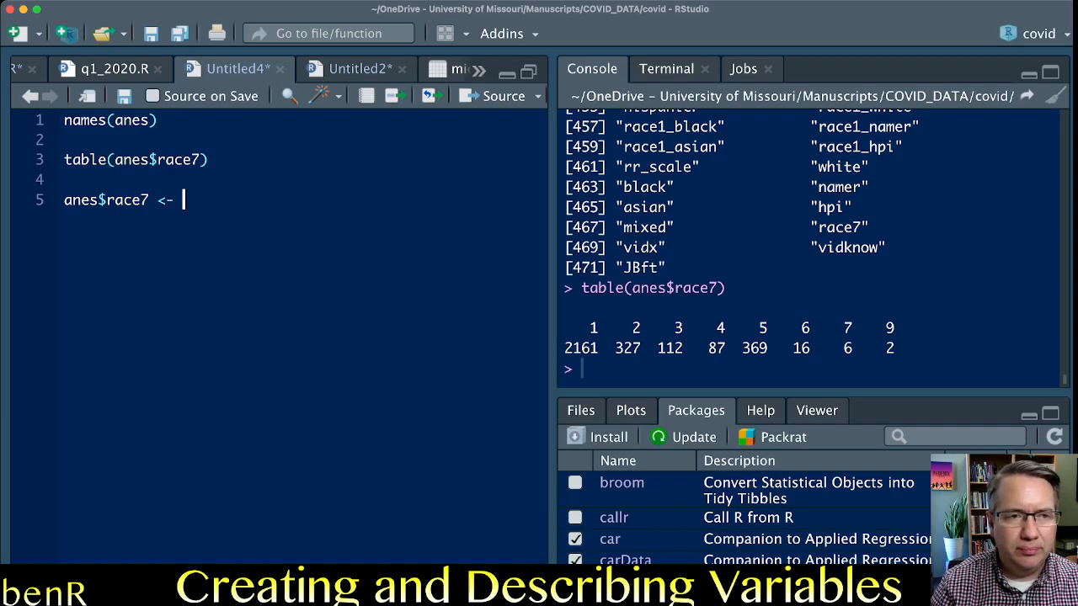
Review the parts of the line 5 assignment: the race7 variable name, the anes$ prefix and the assignment operator.
key(Left)
key(shift+Left)
key(shift+Left)
key(Left)
key(shift+Left)
key(shift+Left)
key(shift+Left)
key(shift+Left)
key(shift+Left)
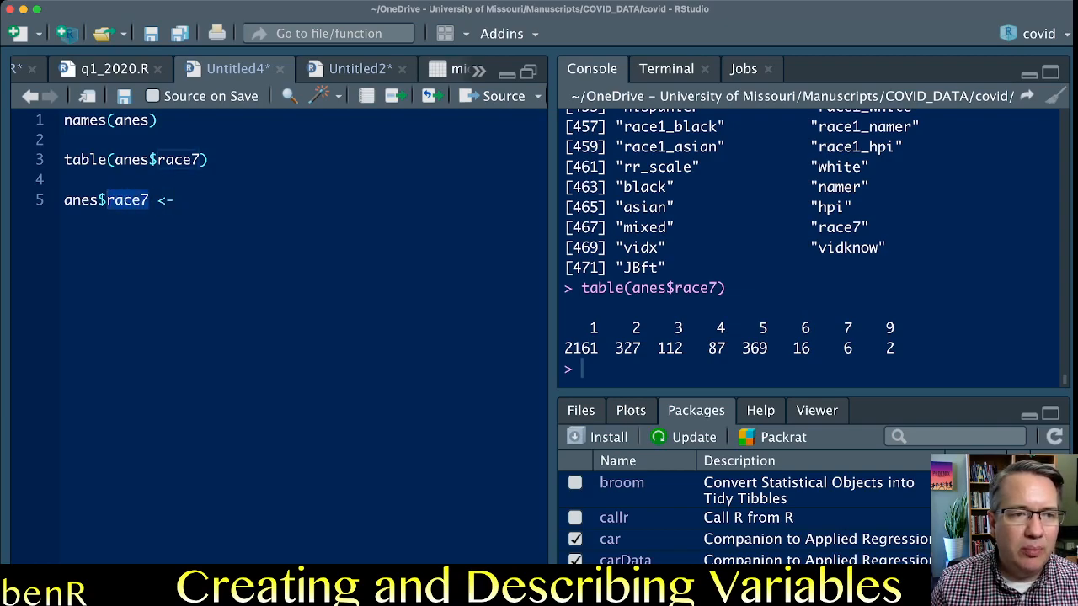
key(Left)
key(shift+Left)
key(shift+Left)
key(shift+Left)
key(shift+Left)
key(shift+Left)
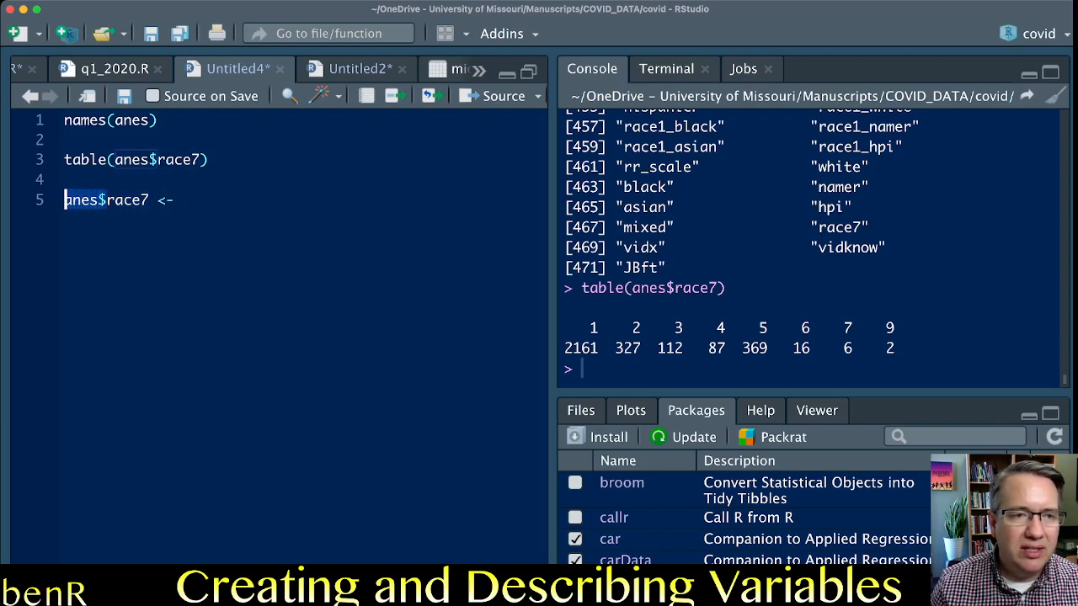
key(End)
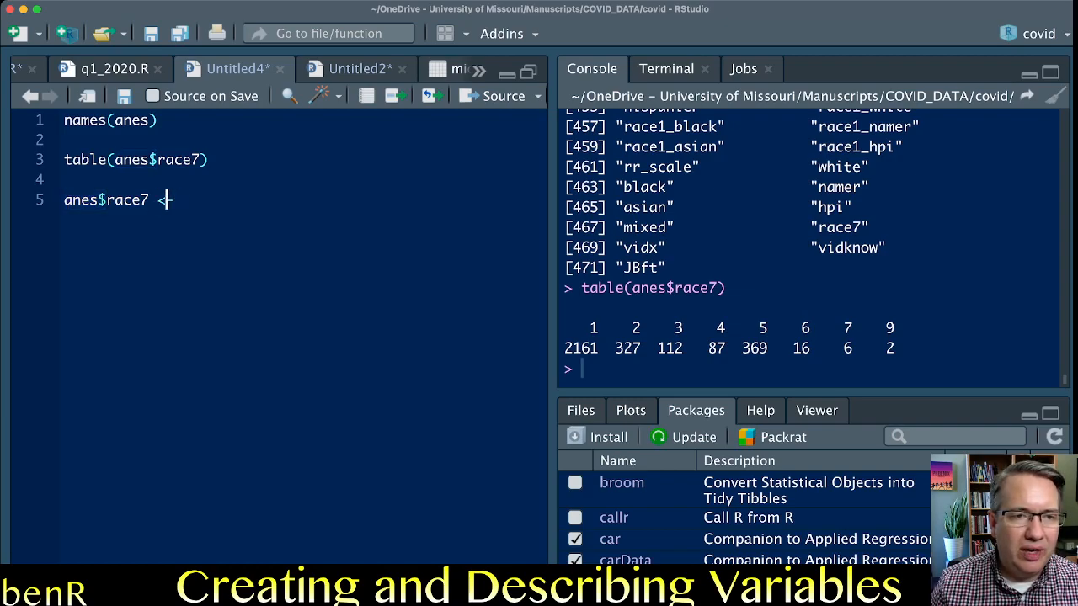
key(Left)
key(shift+Left)
key(shift+Left)
key(End)
Add the recode function name after the assignment operator on line 5.
text(recode)
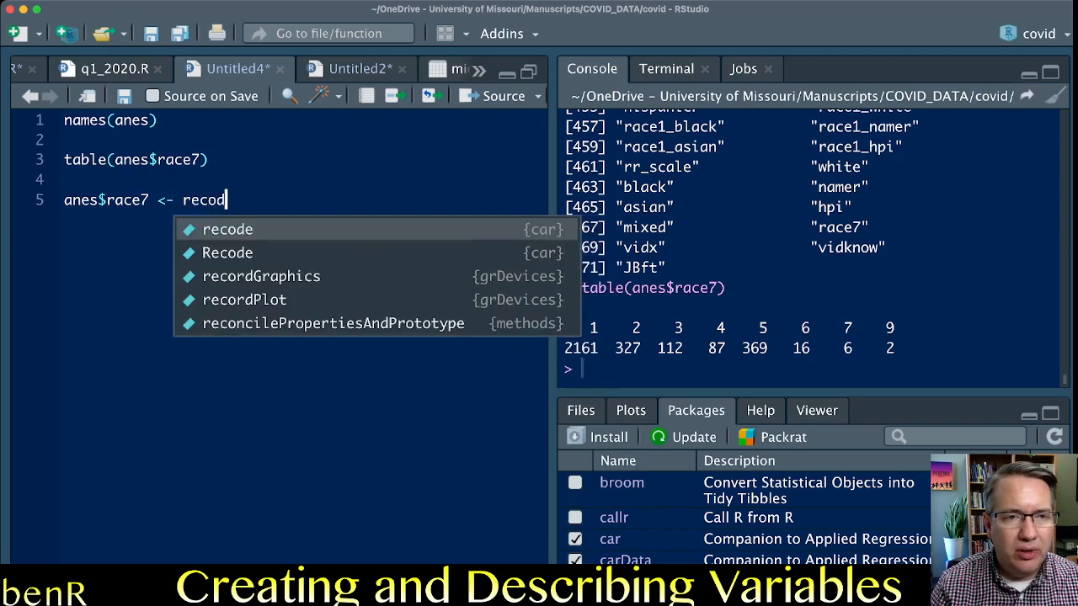
key(Left)
key(Left)
key(Left)
key(Left)
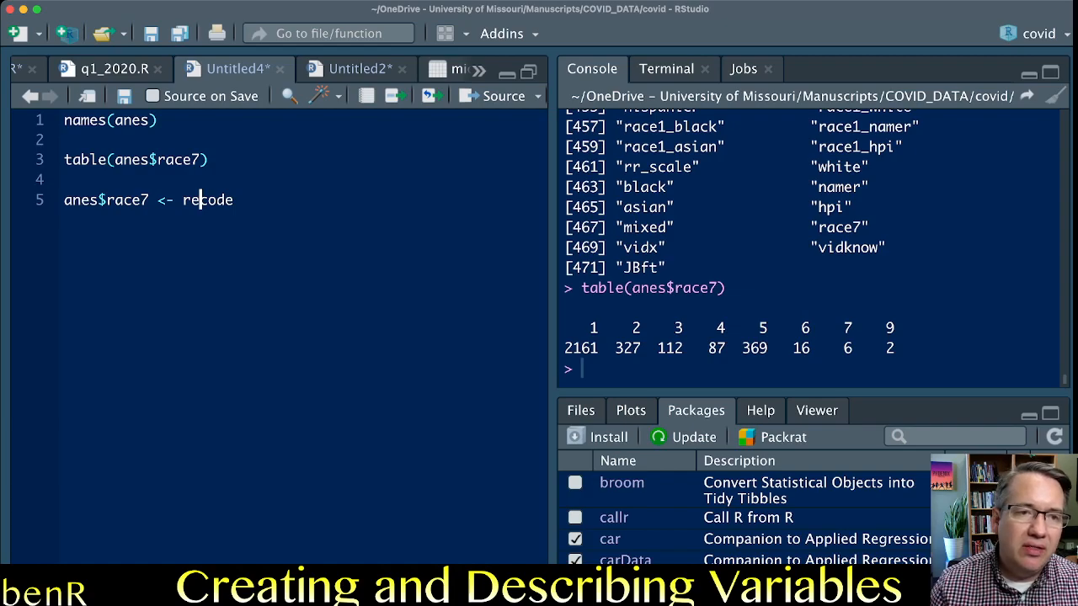
click(235, 200)
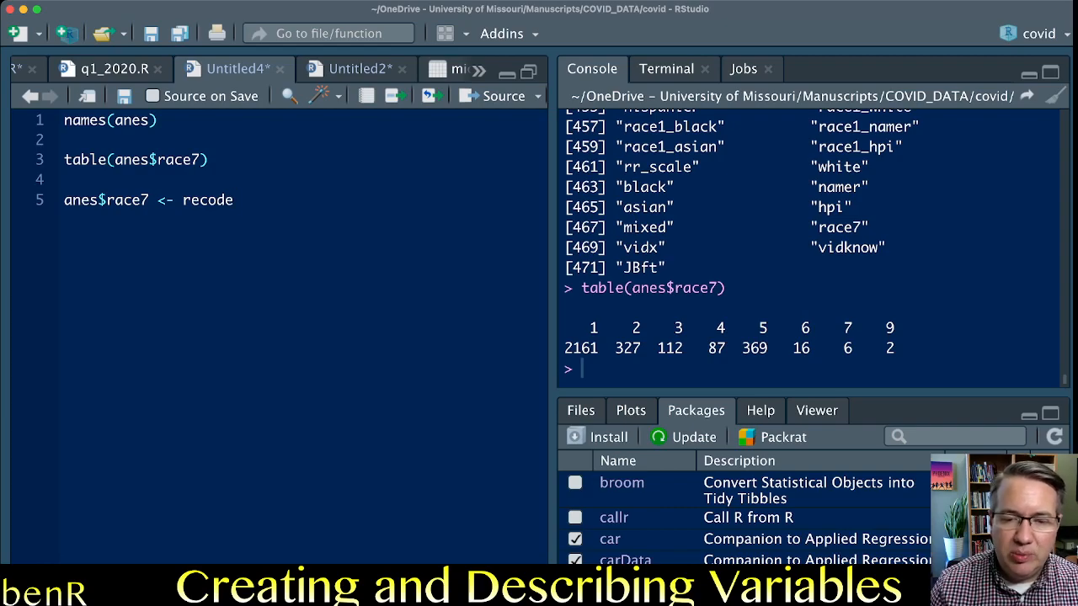
Examine the dplyr and car entries in the package list, checking which of the two packages is loaded.
scroll(741, 513, down, 8)
scroll(741, 513, down, 10)
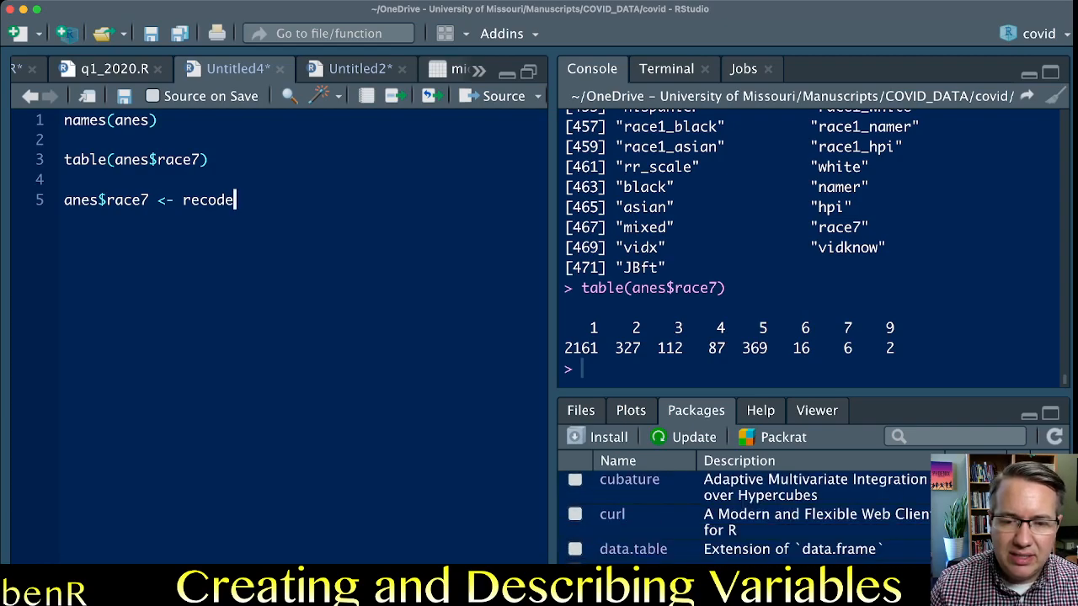
scroll(741, 513, down, 3)
scroll(741, 514, up, 3)
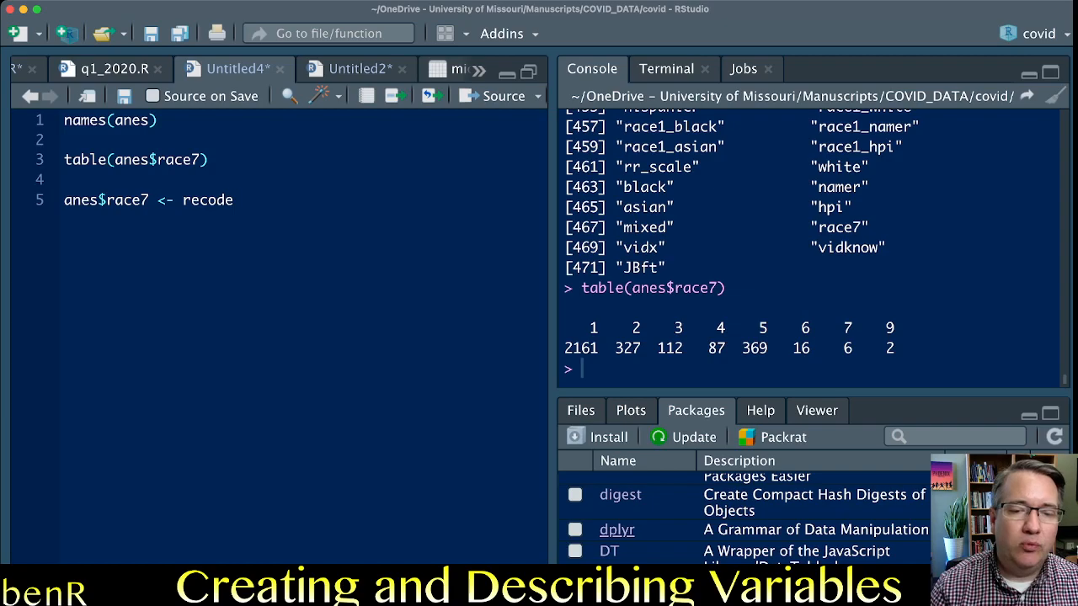
drag(149, 200, 107, 200)
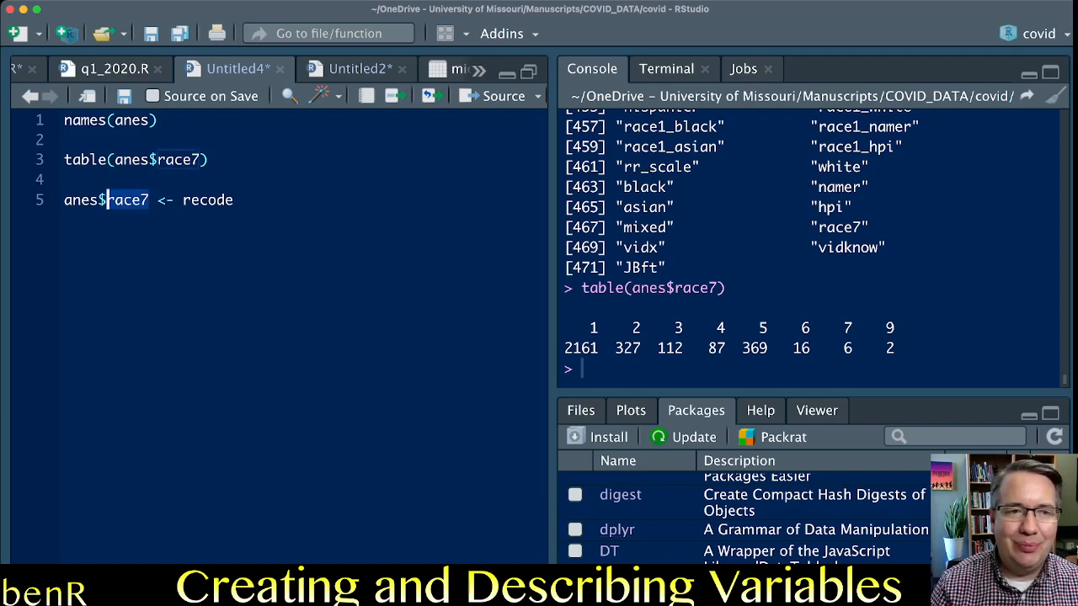
click(235, 200)
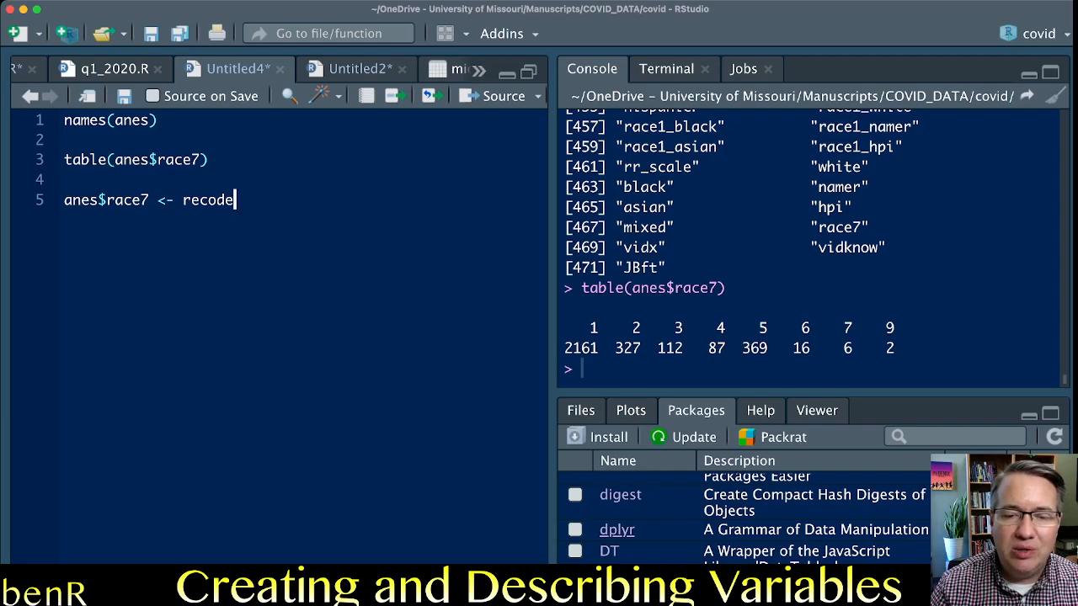
scroll(741, 513, up, 5)
scroll(741, 514, up, 5)
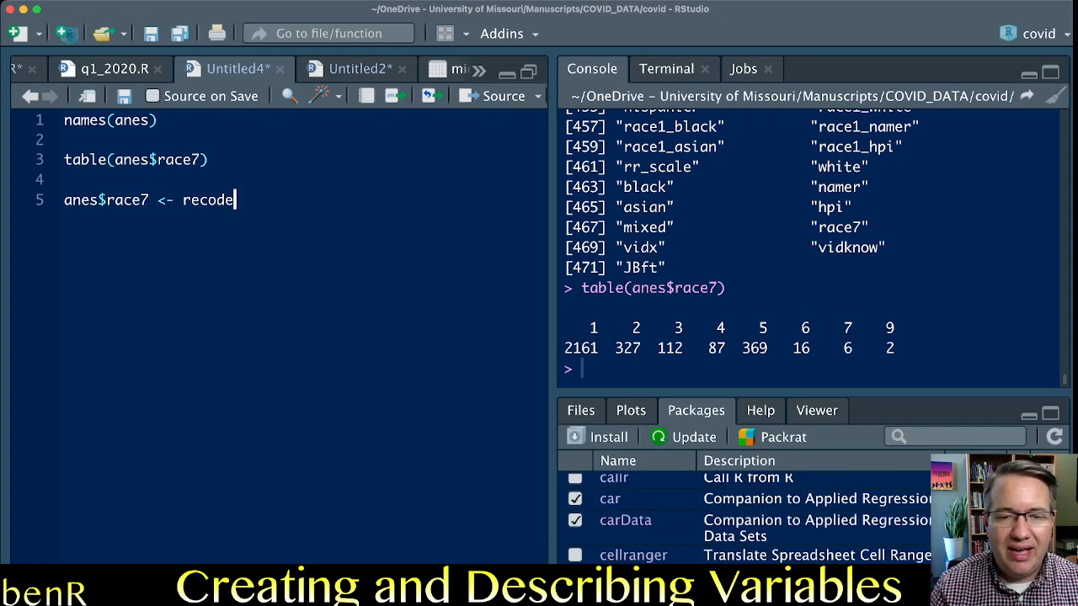
scroll(741, 514, down, 1)
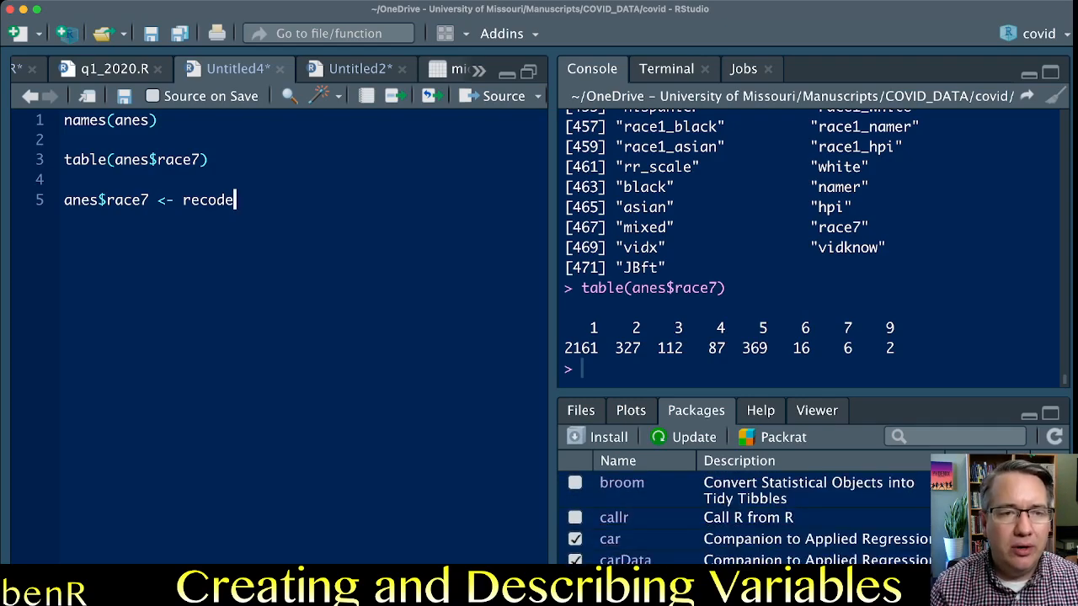
Complete the recode call on line 5 with the arguments (anes$race7, "9=NA").
text((ane)
text(s$race)
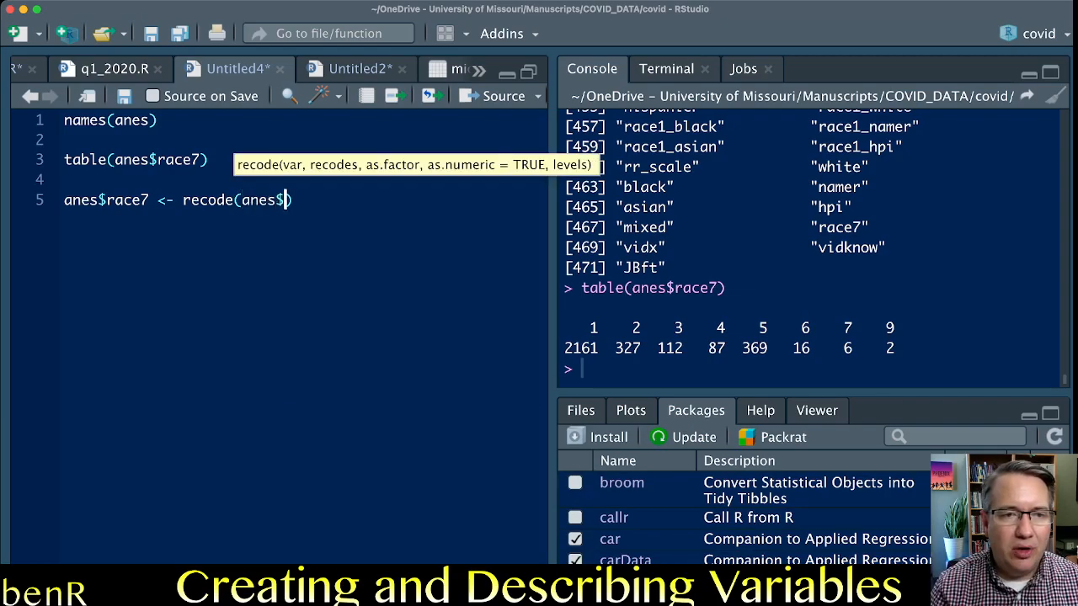
key(Escape)
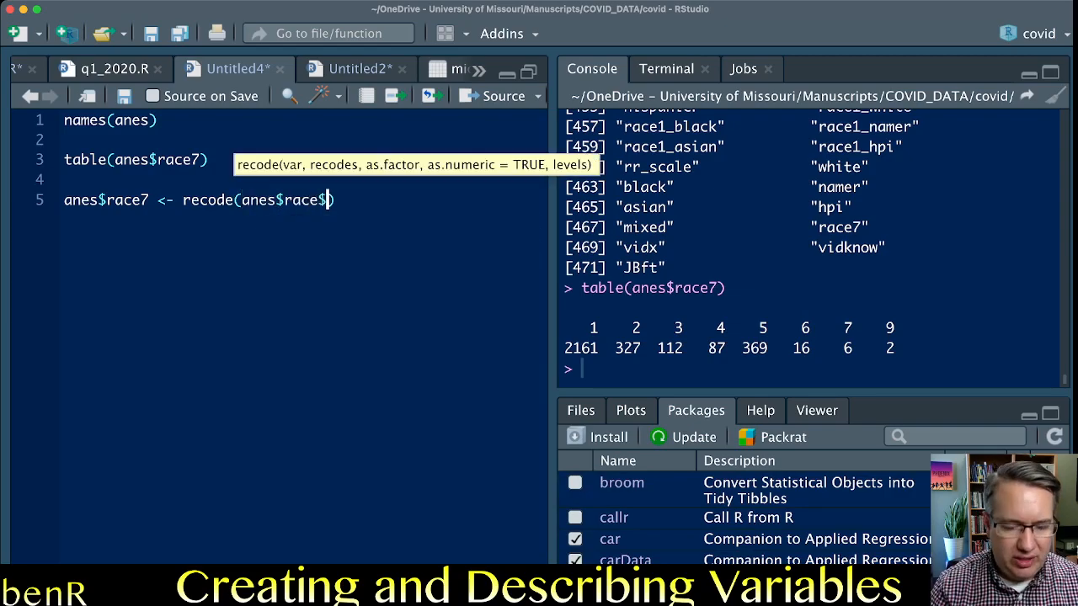
text(7)
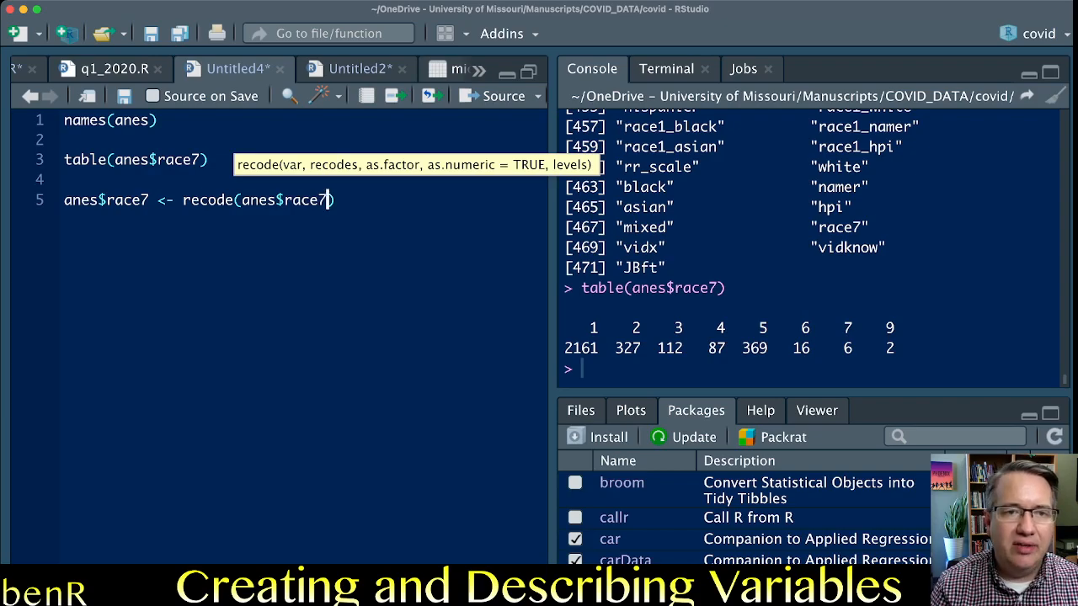
text(, ")
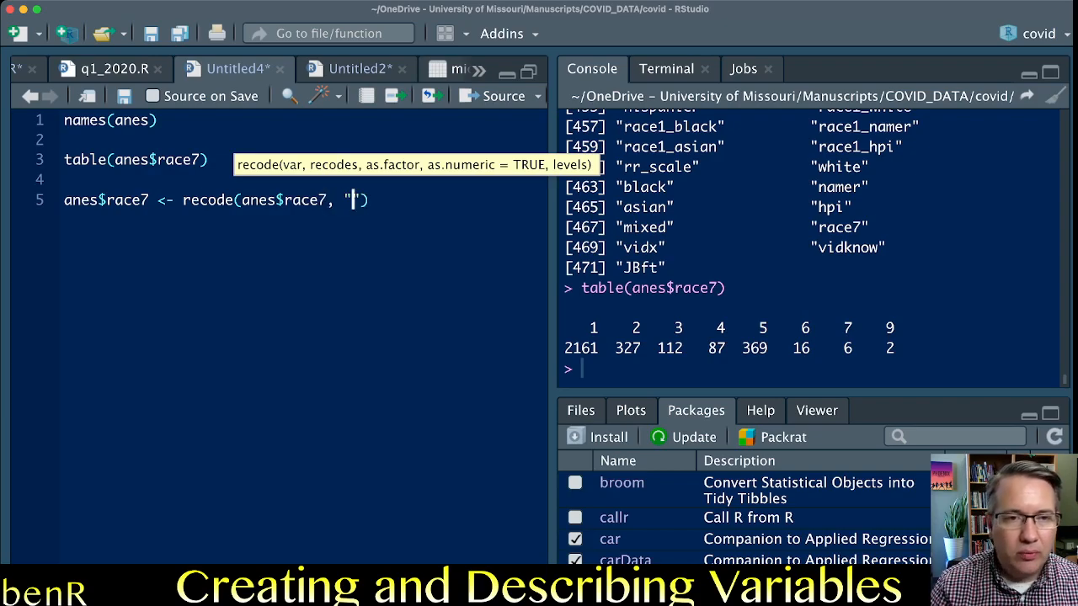
text(9)
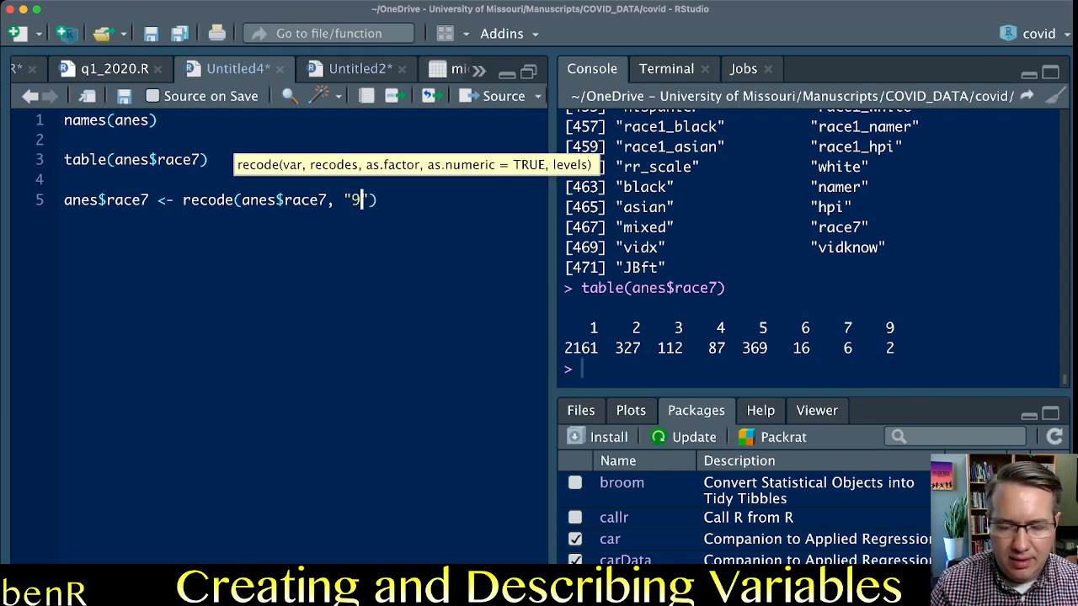
text(=NA)
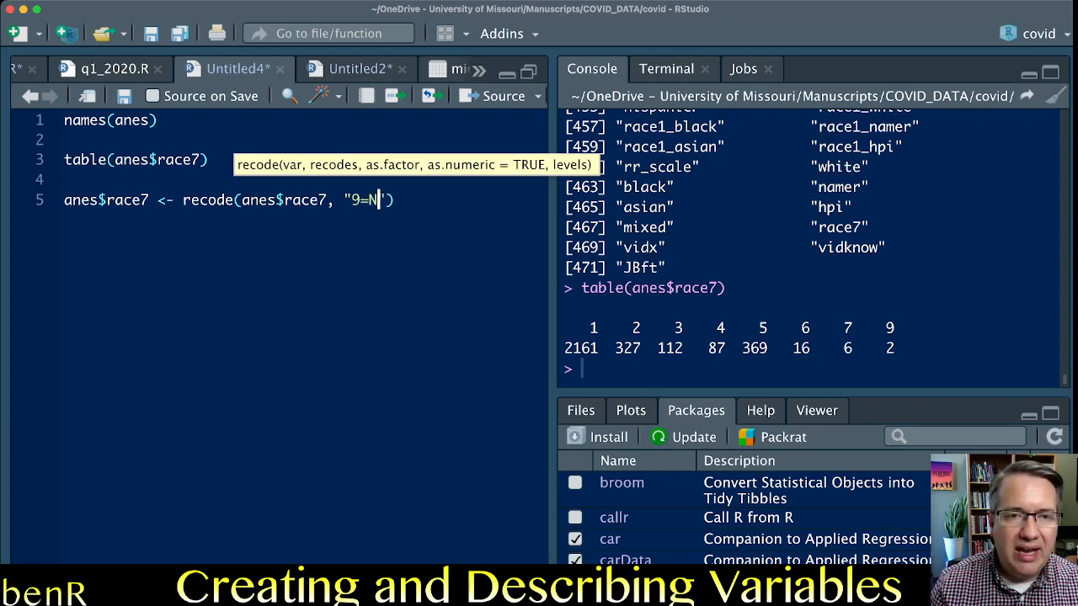
Review the NA replacement value in the recode call against code 9 in the race7 frequency table.
key(Left)
key(Left)
key(shift+Right)
key(shift+Right)
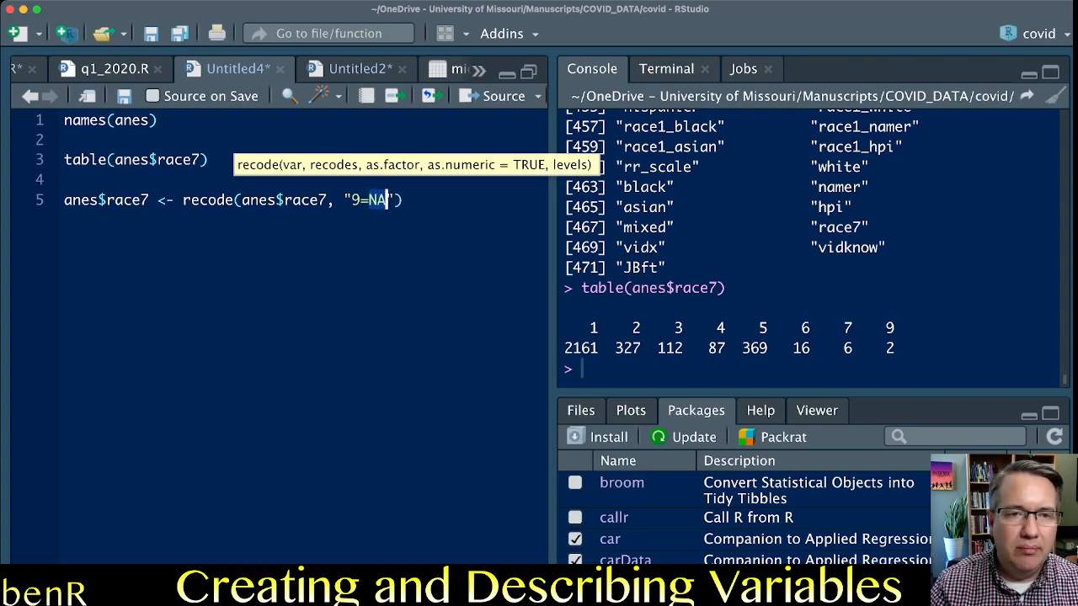
key(Right)
key(Right)
key(Right)
key(Left)
key(Left)
key(Left)
key(Left)
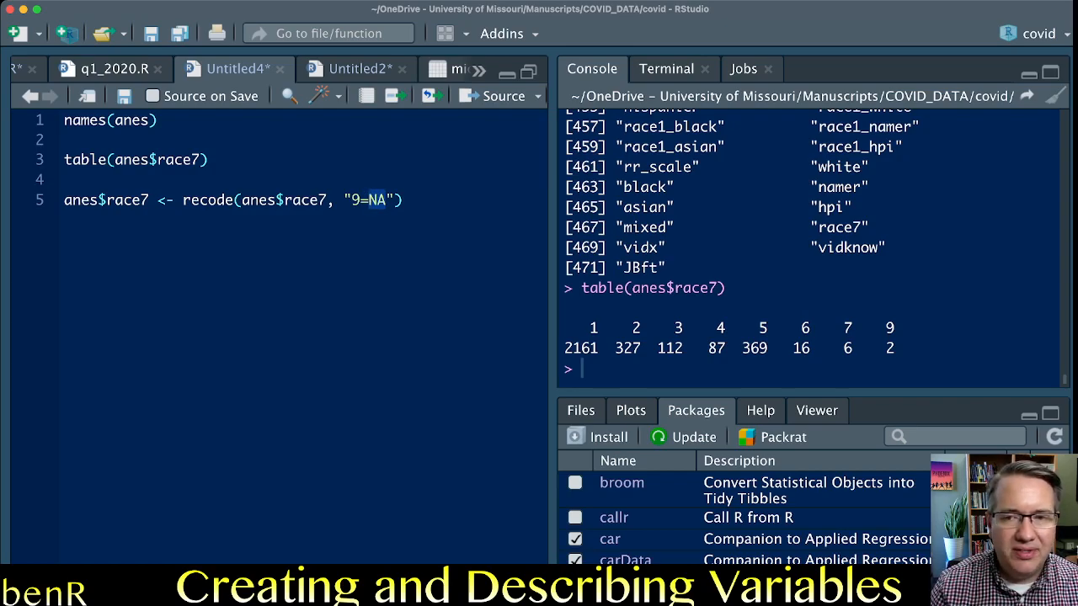
double_click(890, 327)
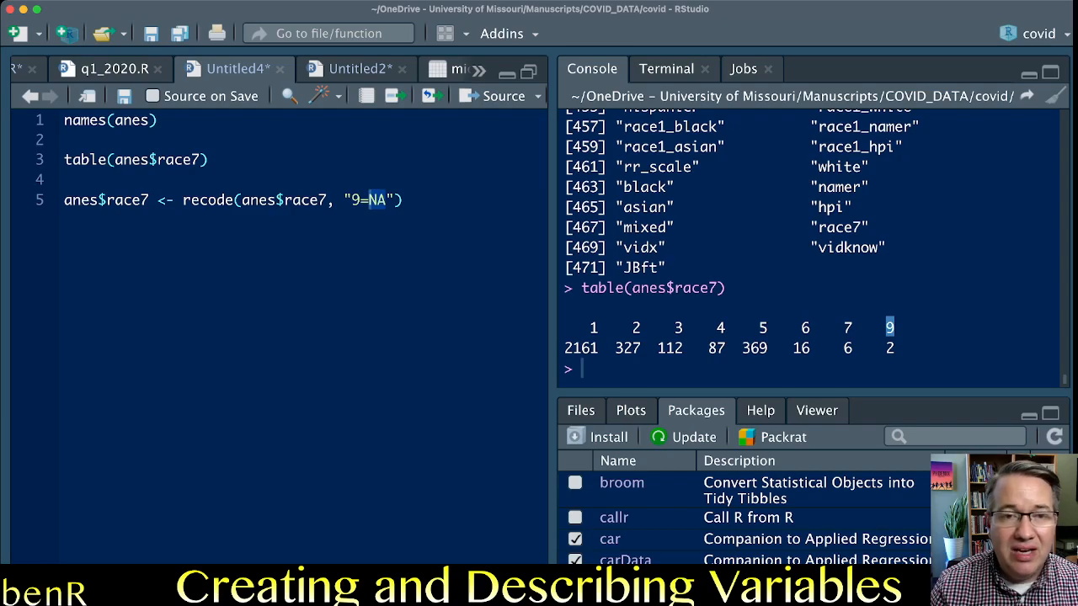
Run the line 5 recode of race7, and rerun table(anes$race7) from line 3 to check it.
click(309, 199)
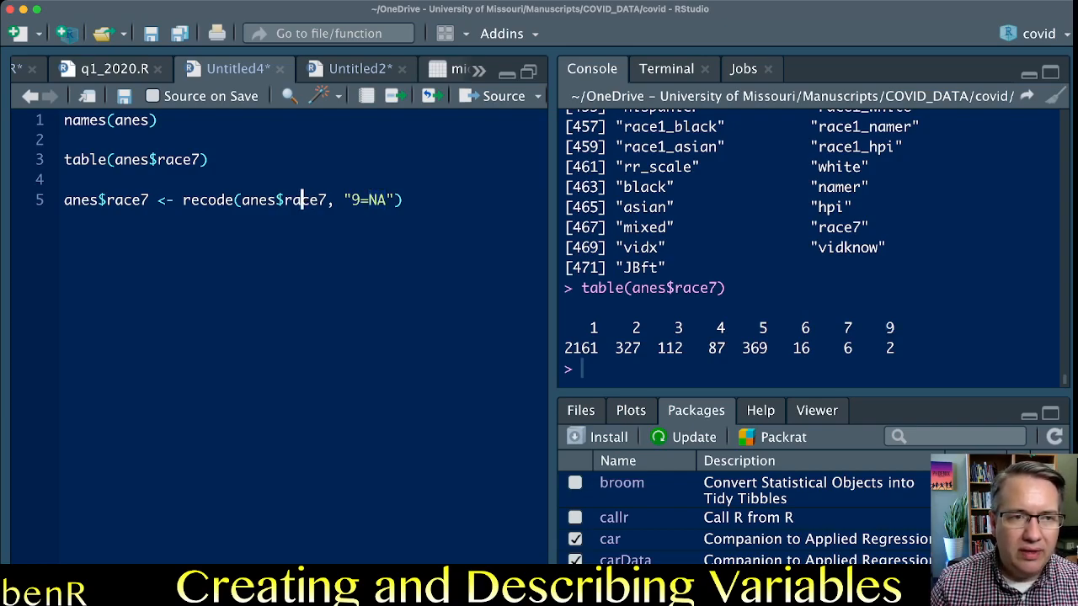
key(super+Return)
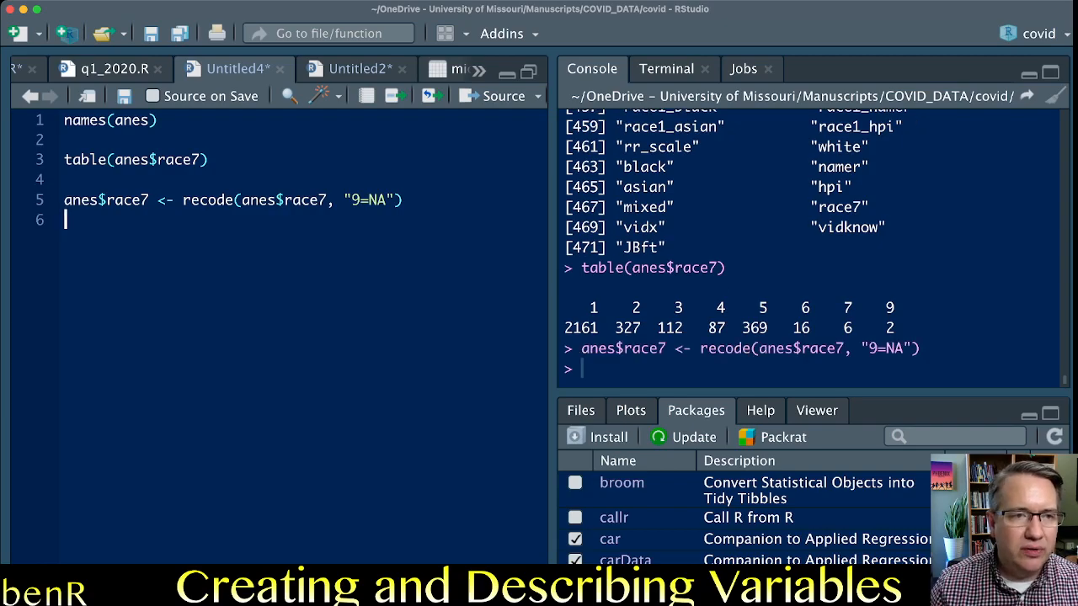
key(Up)
key(Up)
key(Up)
key(super+Return)
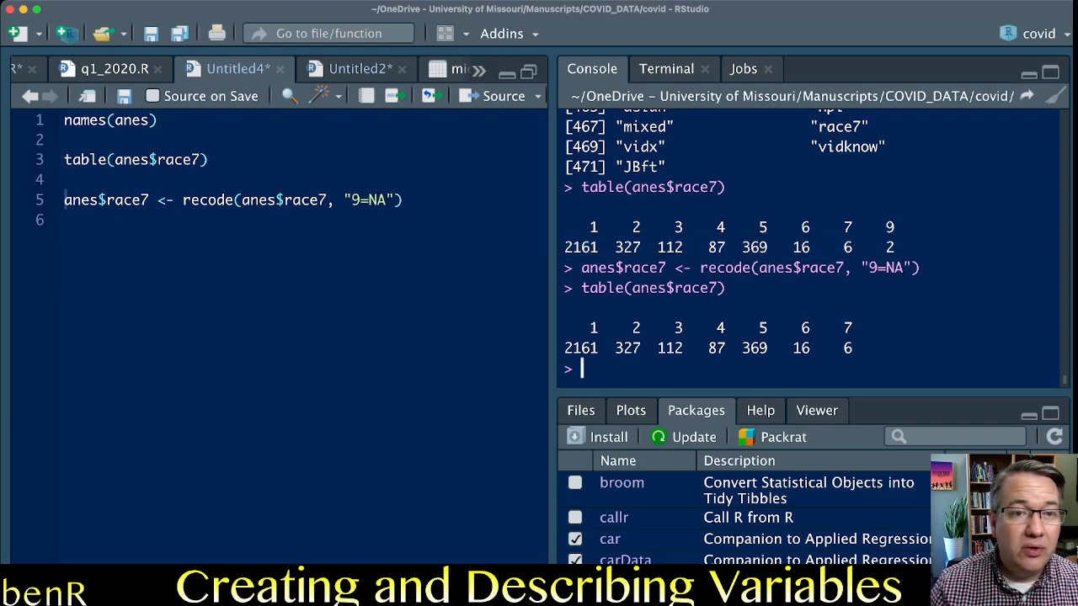
Review the "9=NA" argument of the line 5 recode call and add two new lines below it.
drag(403, 200, 343, 200)
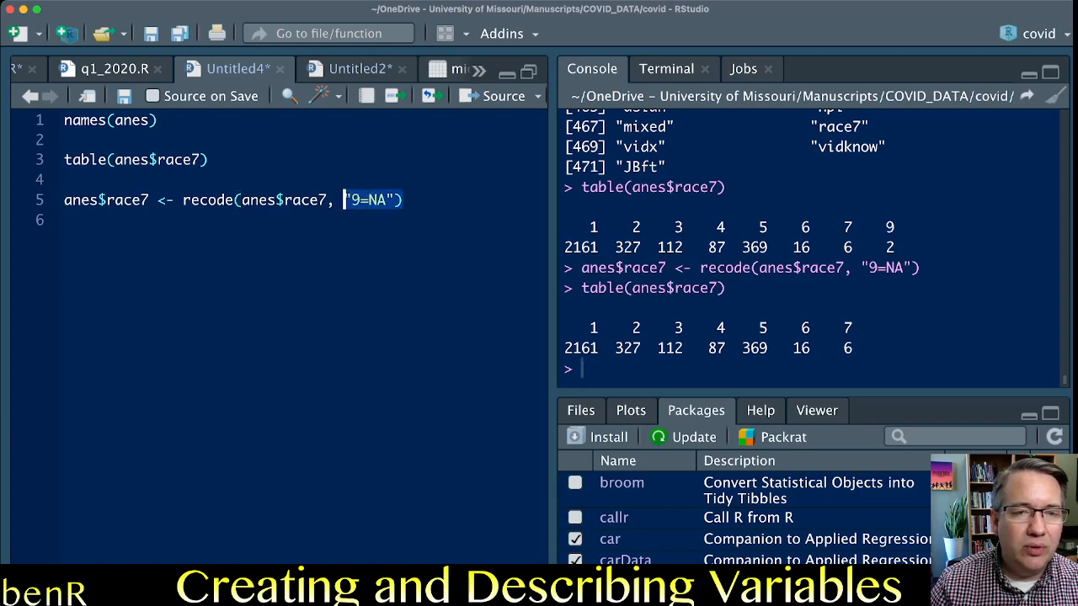
click(405, 200)
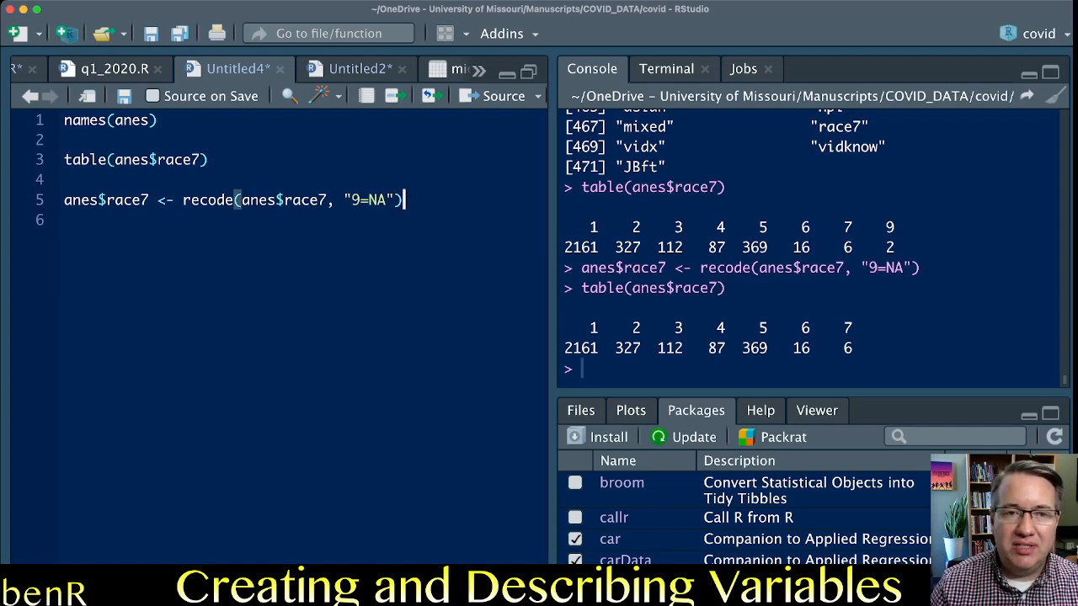
key(Return)
key(Return)
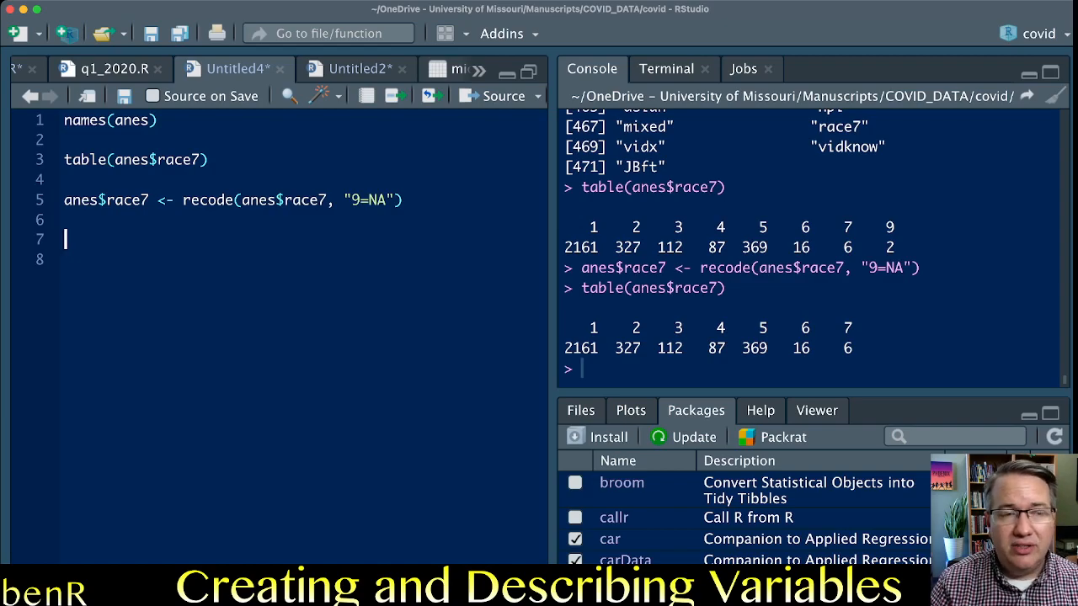
text(anes$)
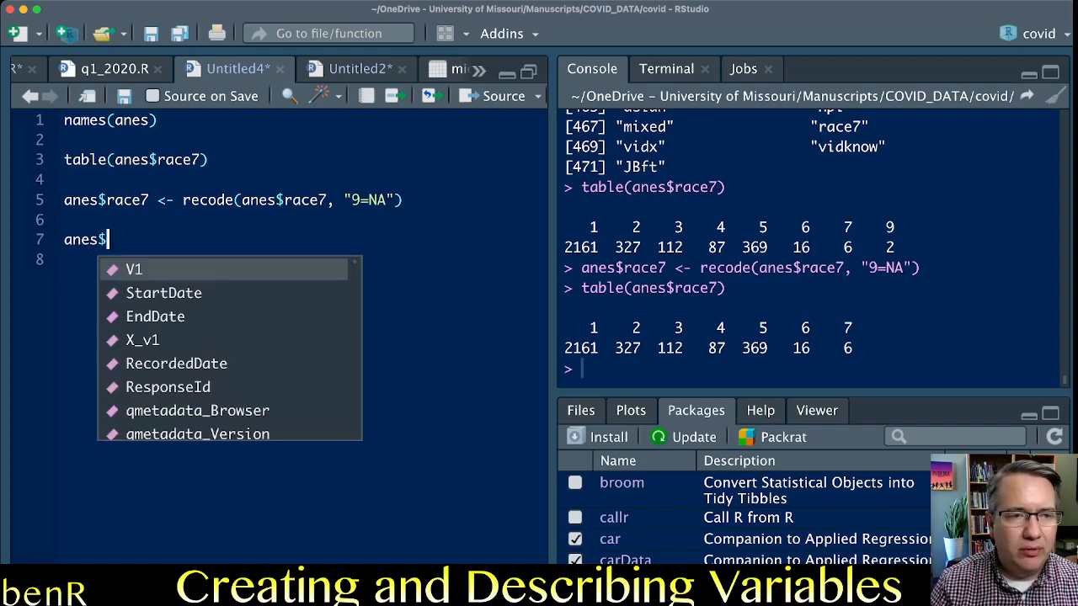
text(ager)
key(BackSpace)
key(BackSpace)
key(BackSpace)
key(BackSpace)
key(BackSpace)
key(BackSpace)
key(BackSpace)
key(BackSpace)
key(BackSpace)
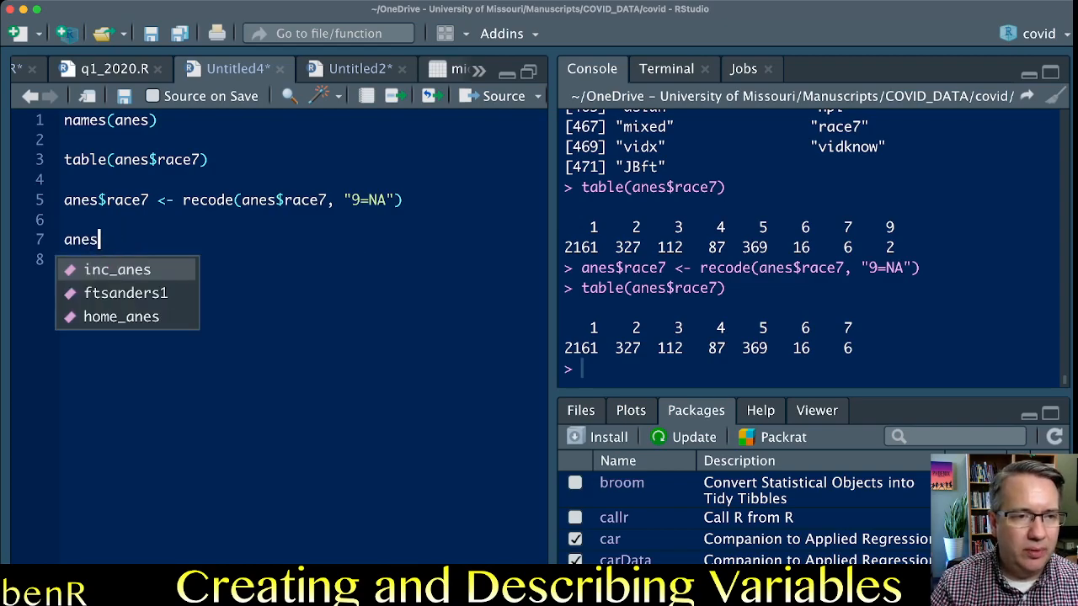
key(Up)
key(Up)
key(Up)
key(Up)
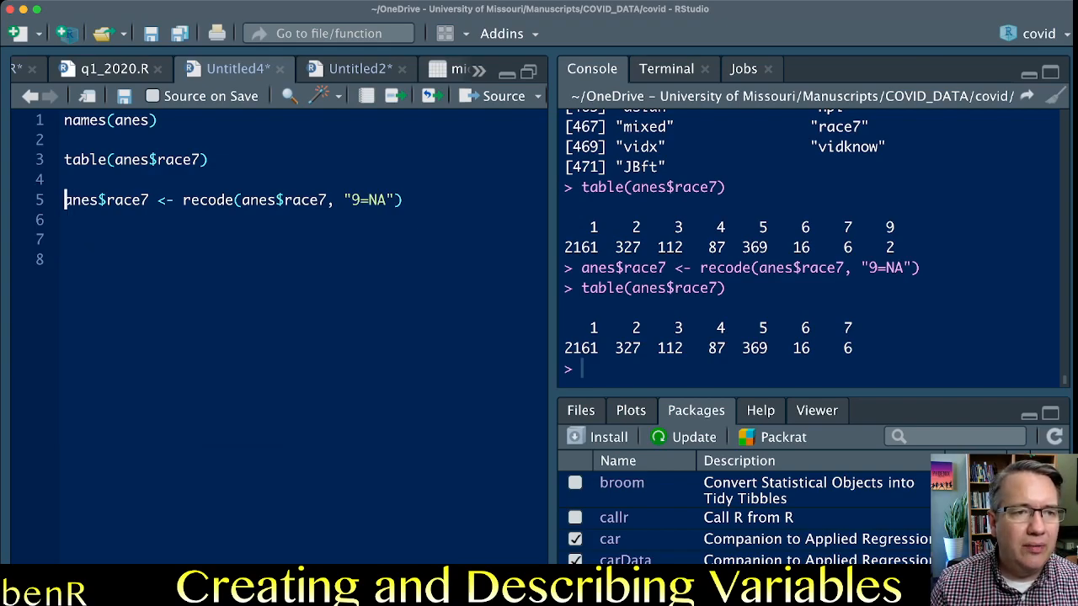
Write prop.table(table(anes$race7)) on line 7 and run it to get the proportions of race7.
key(shift+Down)
key(Down)
key(Down)
key(Return)
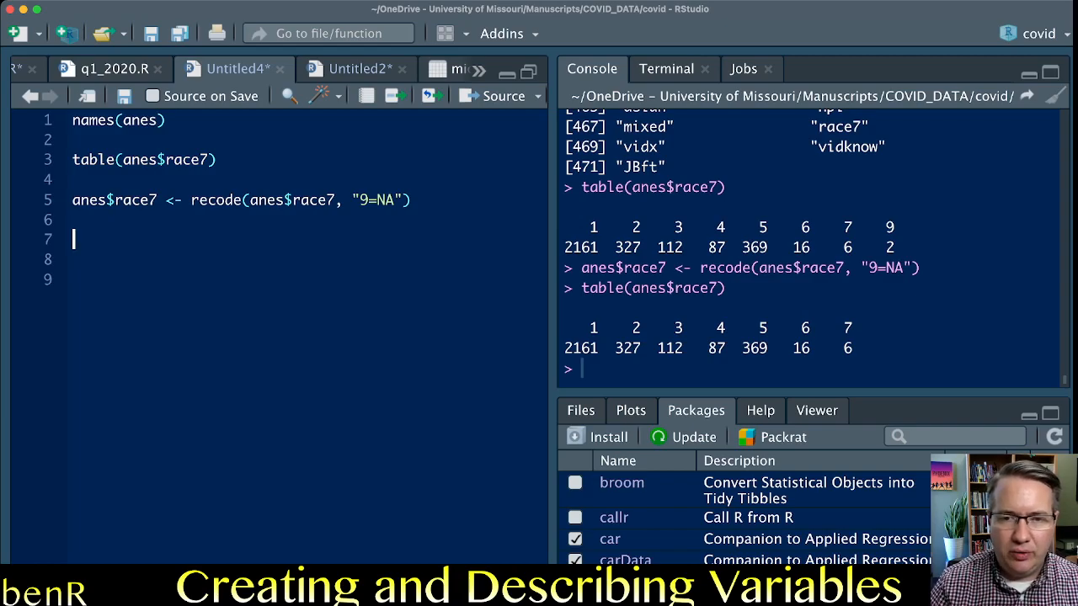
click(582, 368)
drag(599, 348, 564, 348)
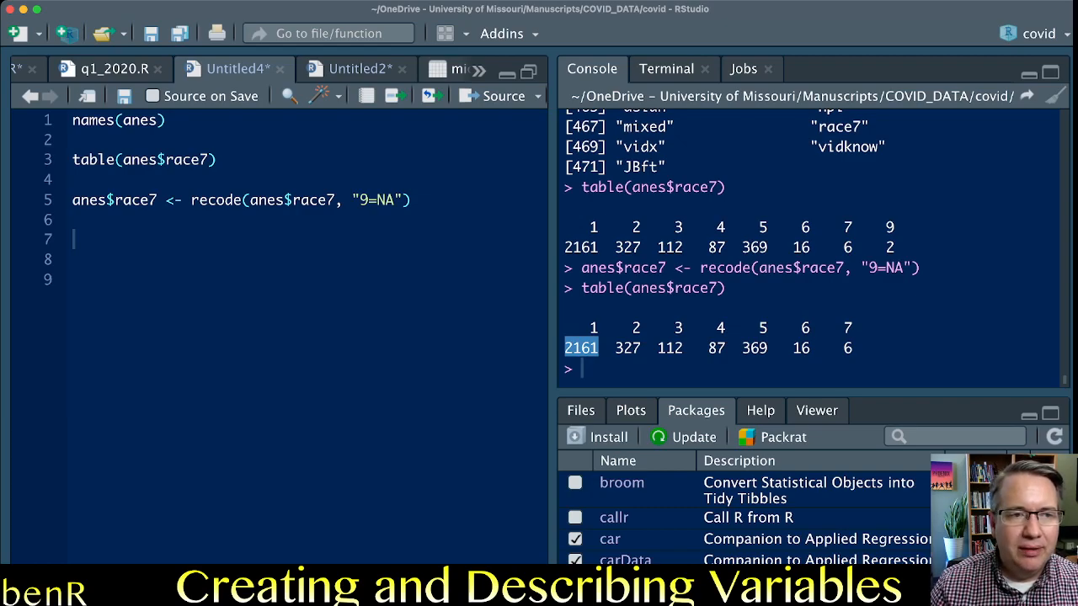
click(74, 240)
text(prop.table)
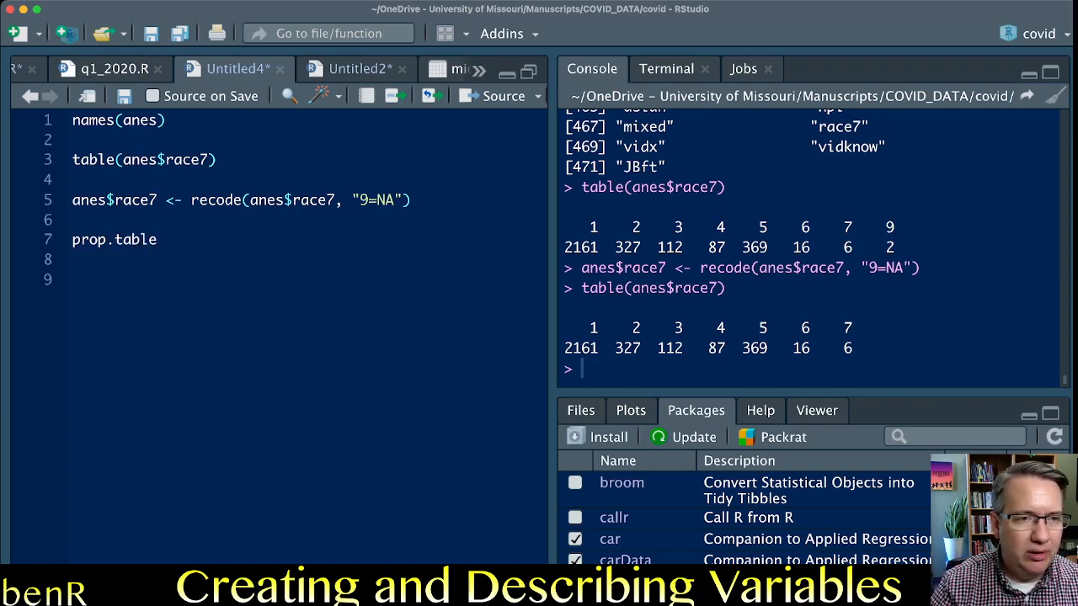
text((table()
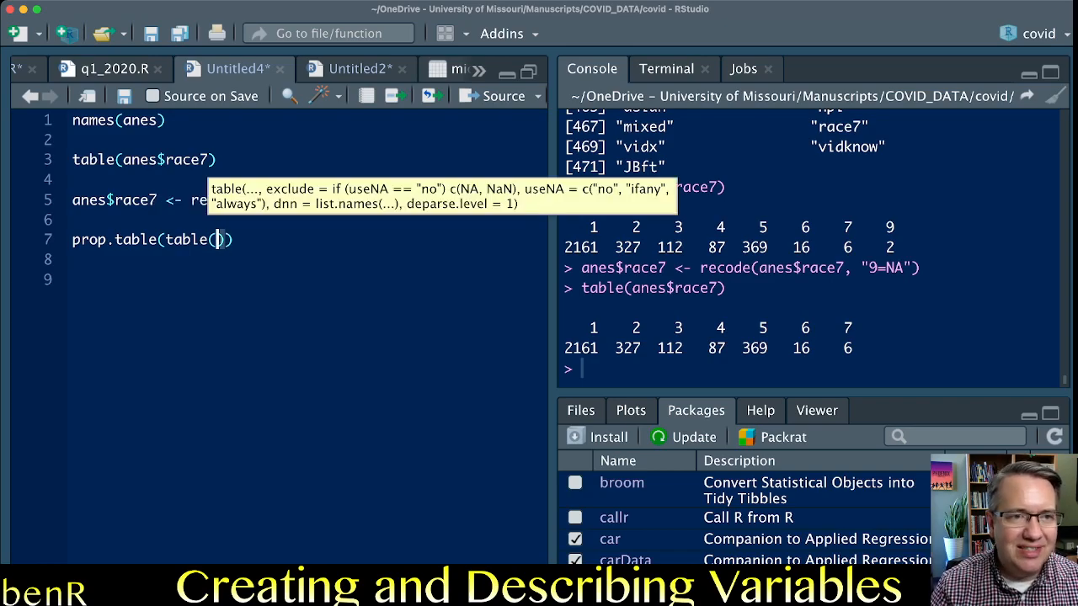
text(anes$)
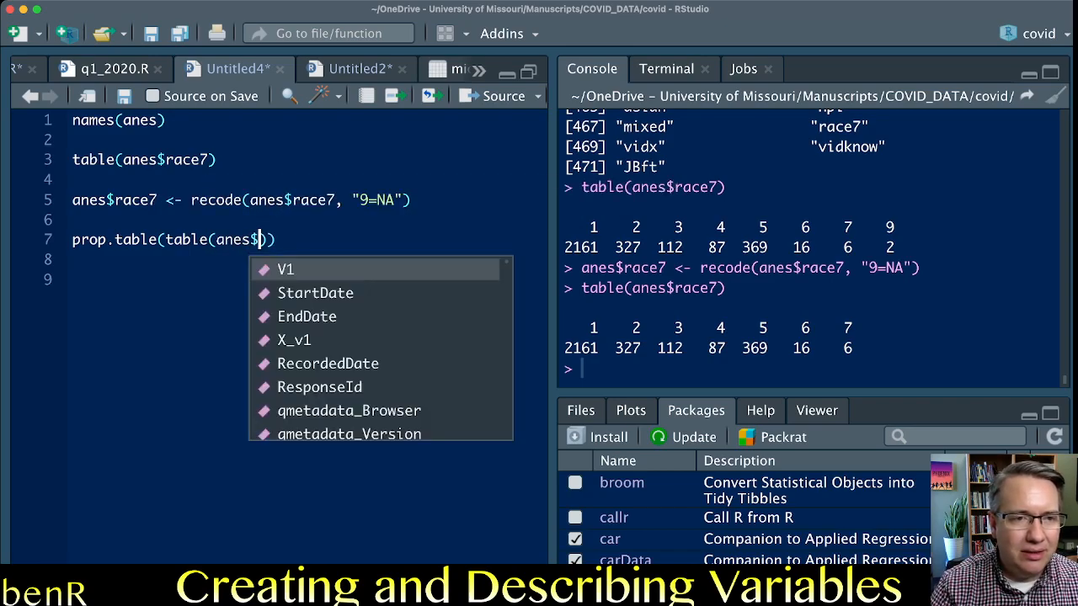
text(race7)
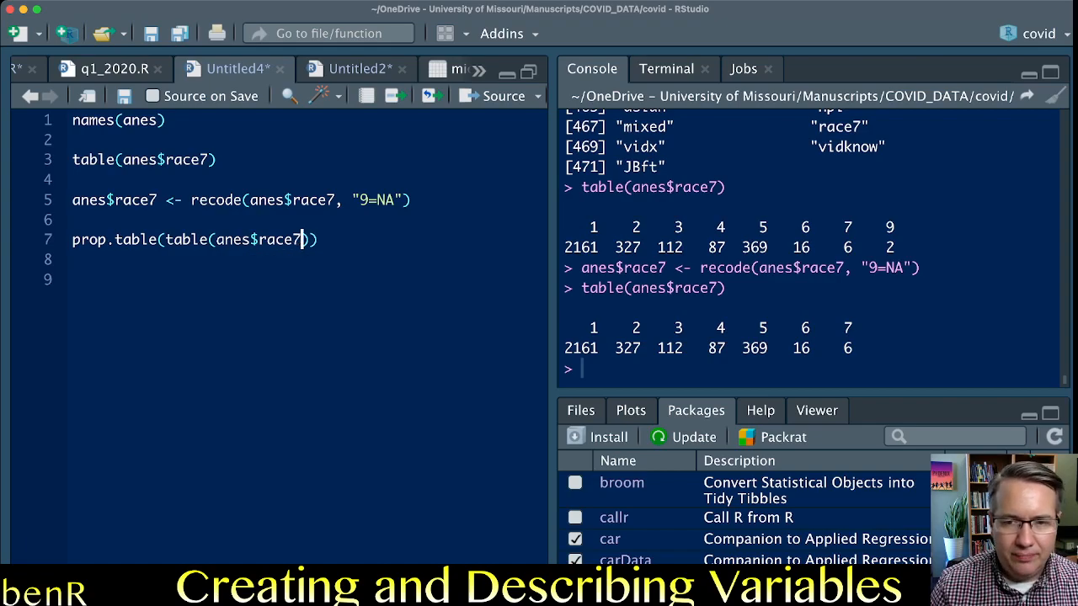
key(ctrl+Return)
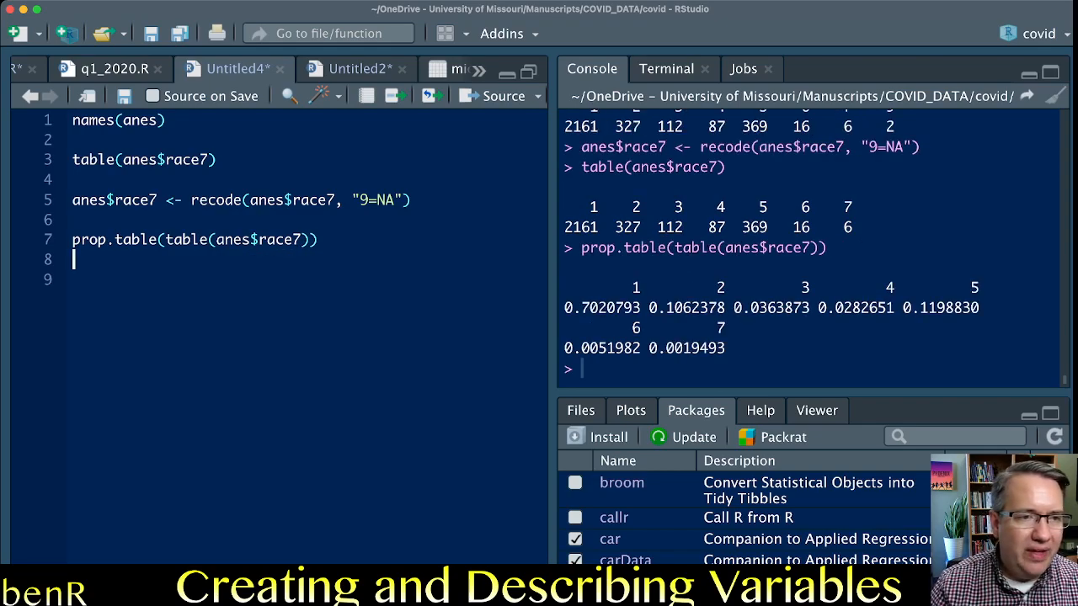
Examine how the prop.table call on line 7 wraps the same table(anes$race7) call used on line 3.
key(Up)
key(shift+Right)
key(shift+Right)
key(shift+Right)
key(shift+Right)
key(shift+Left)
key(Right)
drag(165, 240, 310, 240)
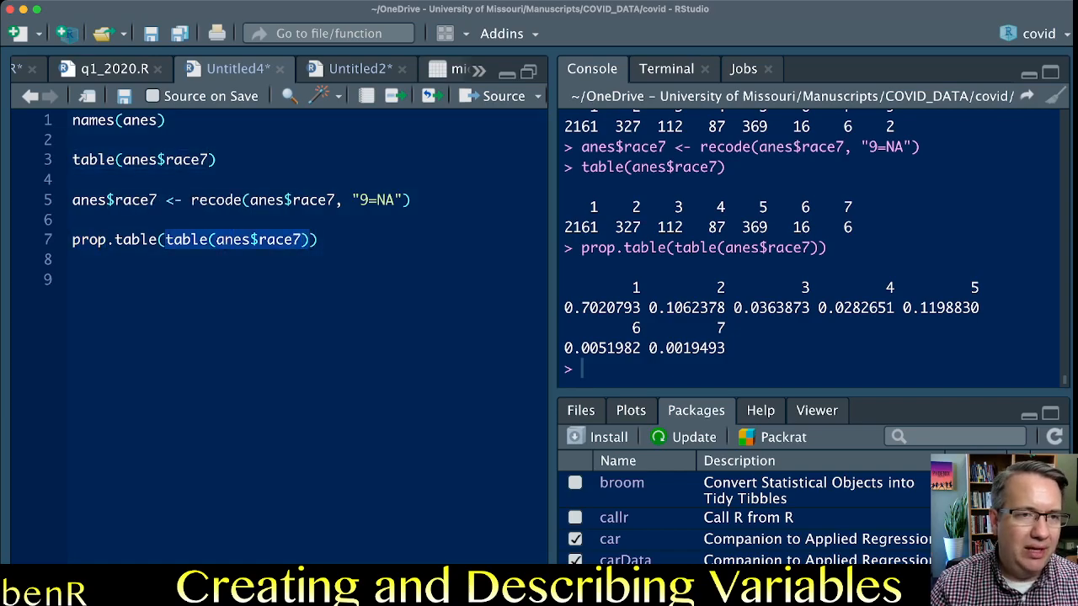
drag(218, 160, 73, 160)
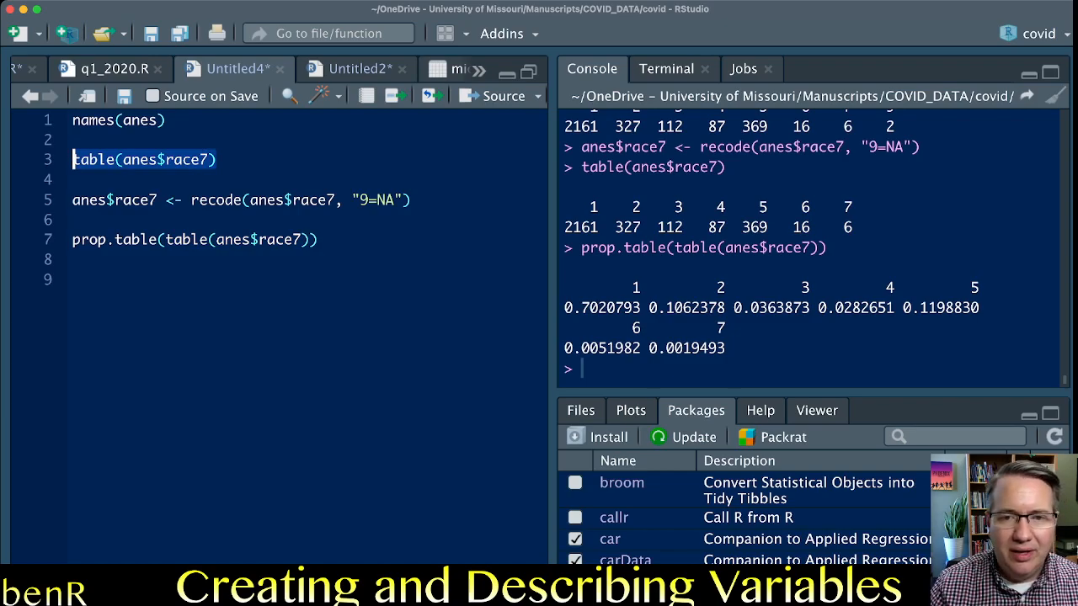
Review the race7 proportions for categories 1 to 5 in the prop.table output.
drag(564, 308, 641, 308)
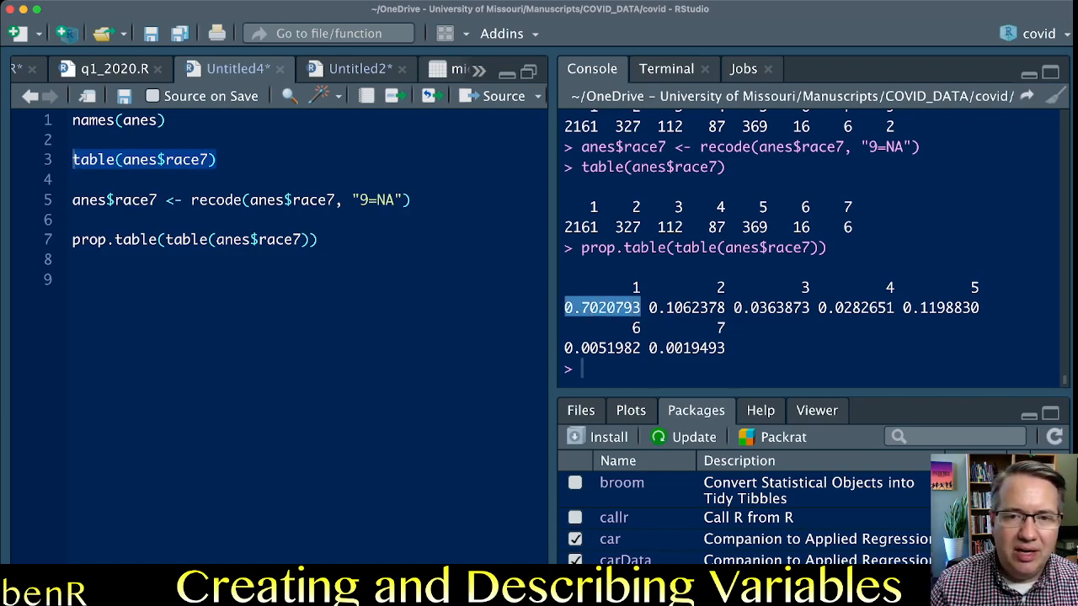
drag(649, 308, 894, 308)
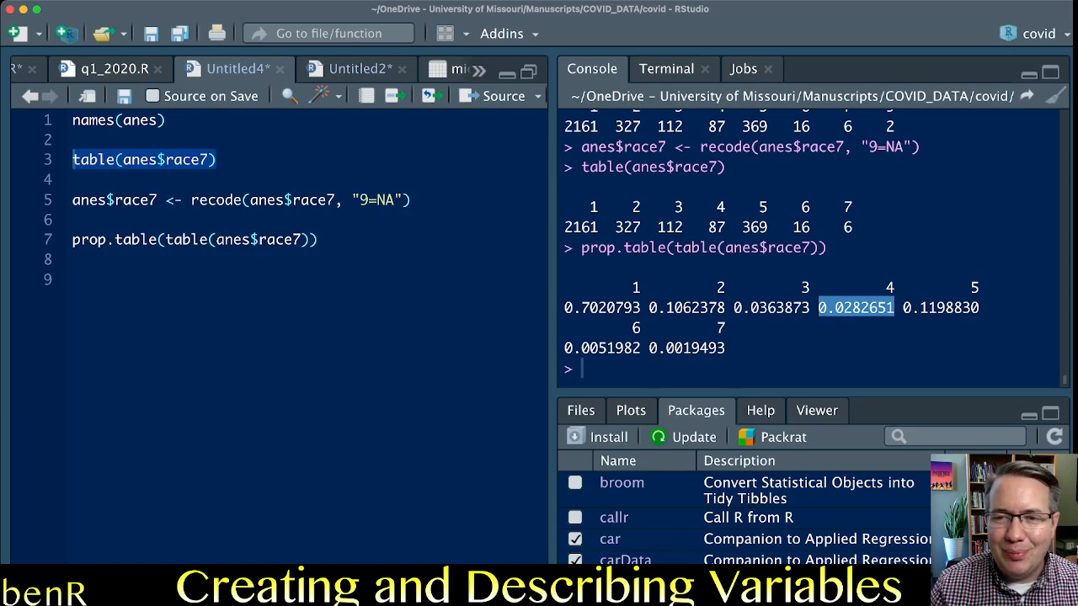
click(901, 308)
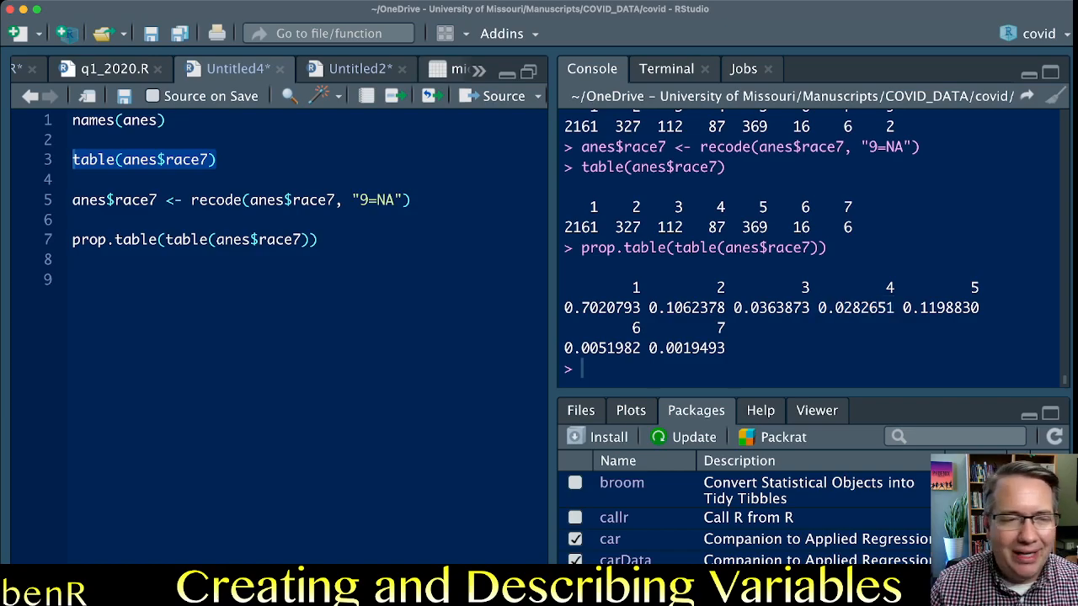
Add two new lines below the prop.table call on line 7.
click(318, 240)
key(Return)
key(Return)
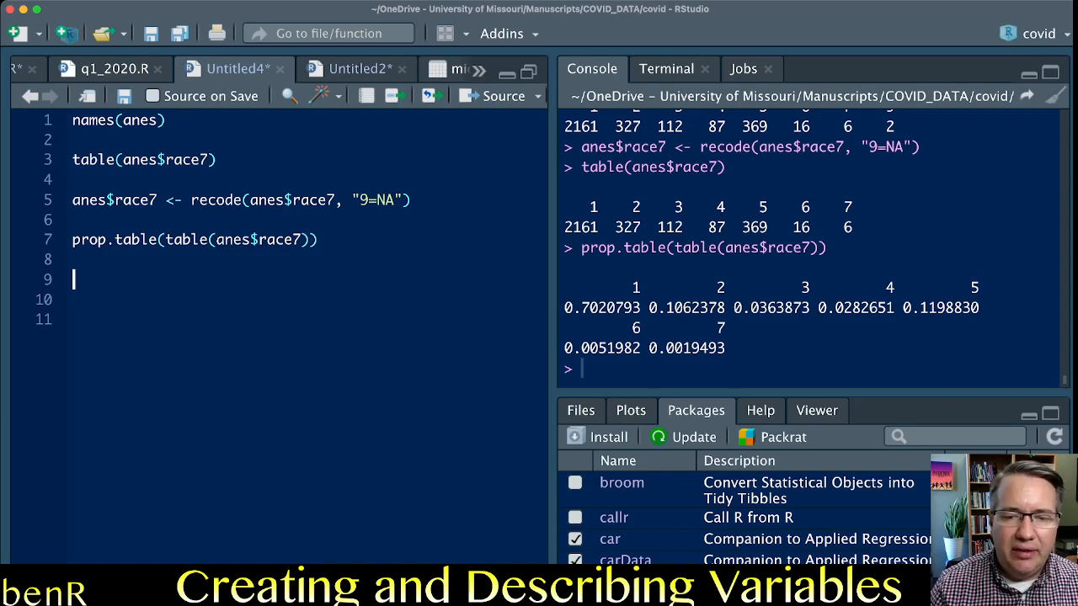
Find the psych package in the package list and check whether it is loaded.
scroll(750, 513, down, 10)
scroll(750, 513, down, 15)
scroll(750, 514, down, 15)
scroll(750, 513, down, 15)
scroll(750, 513, down, 15)
scroll(749, 514, down, 15)
scroll(749, 514, down, 10)
scroll(749, 514, down, 2)
scroll(750, 513, up, 1)
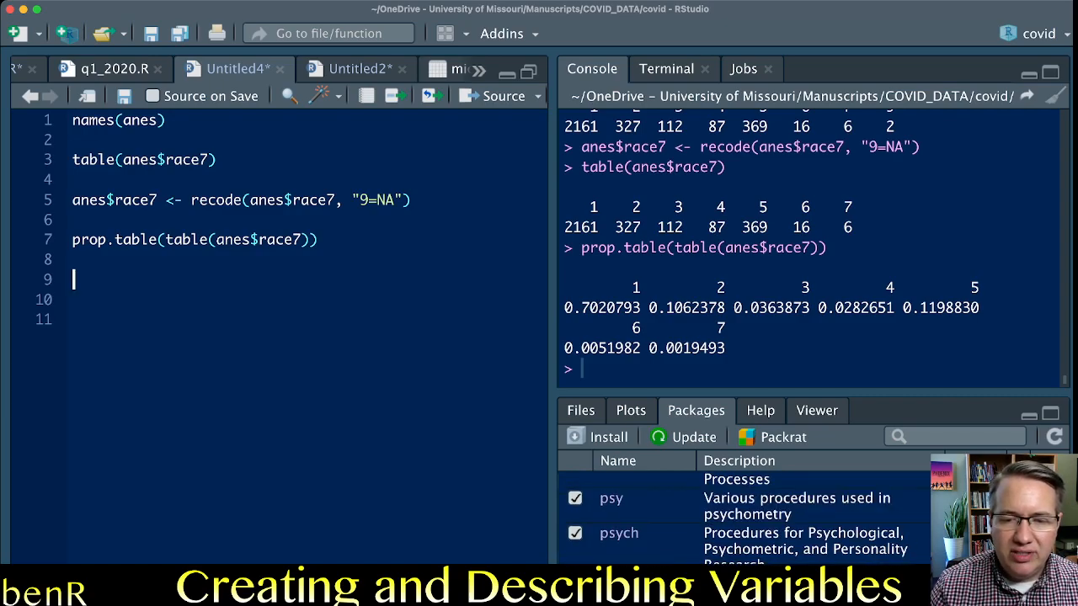
scroll(749, 514, down, 3)
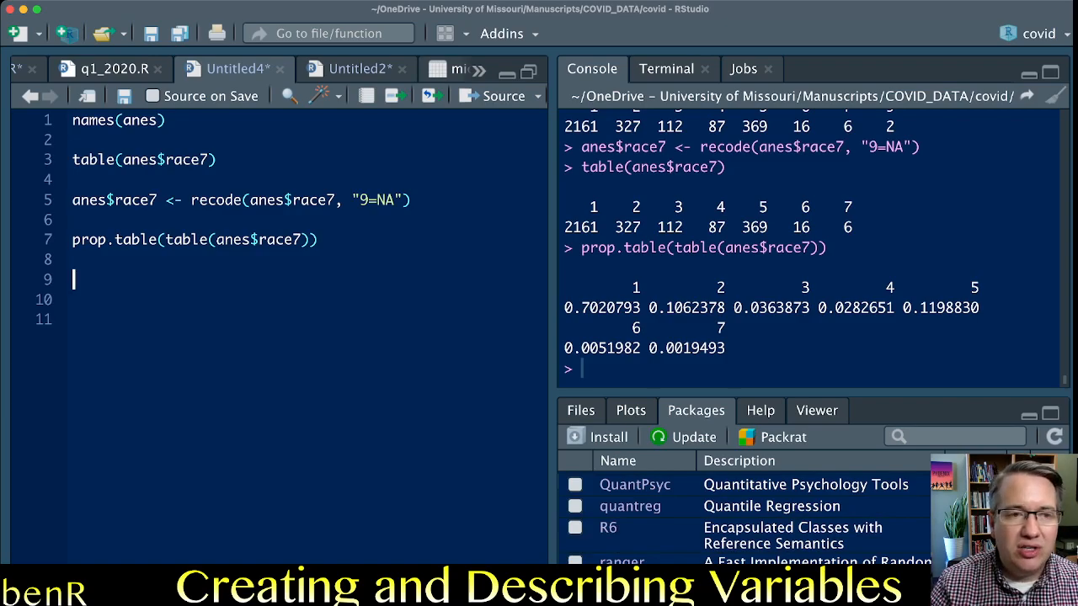
scroll(749, 514, up, 2)
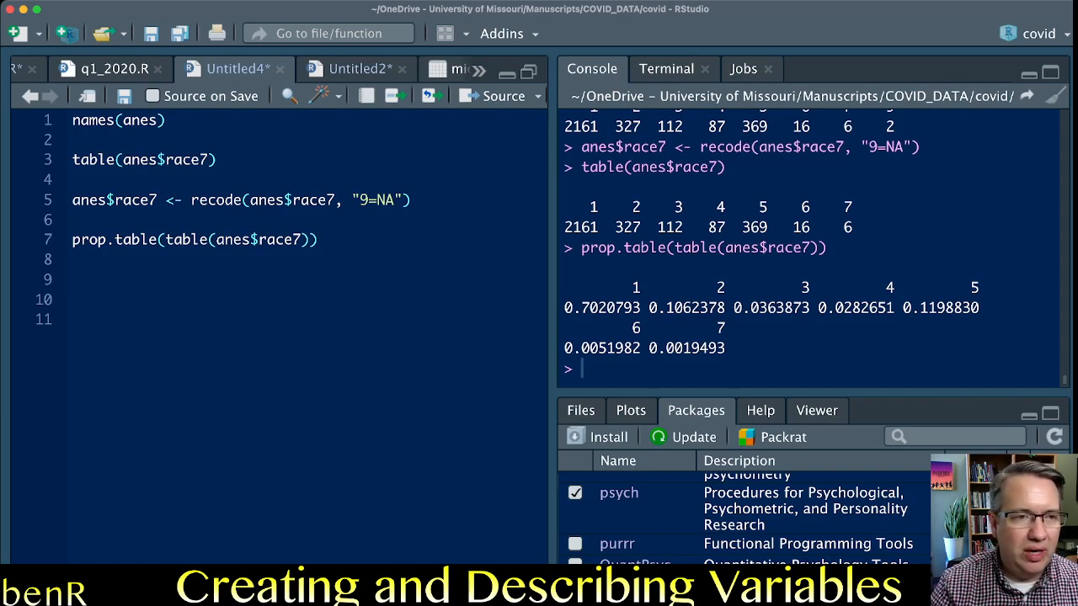
Write describe(anes$age) on line 9 and run it to get descriptive statistics for age.
click(75, 319)
click(74, 299)
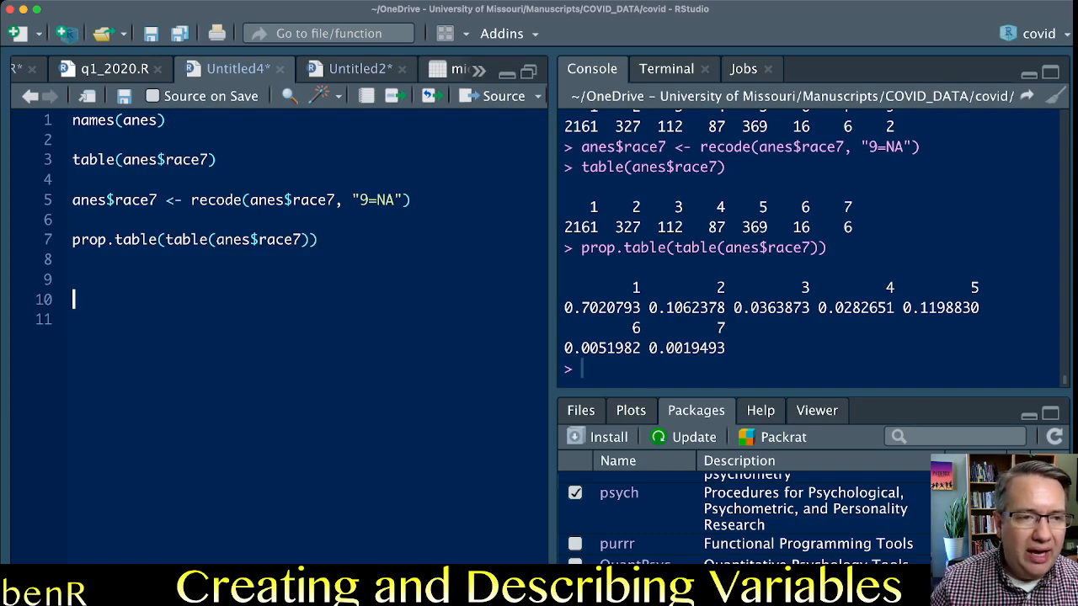
click(74, 279)
text(describe()
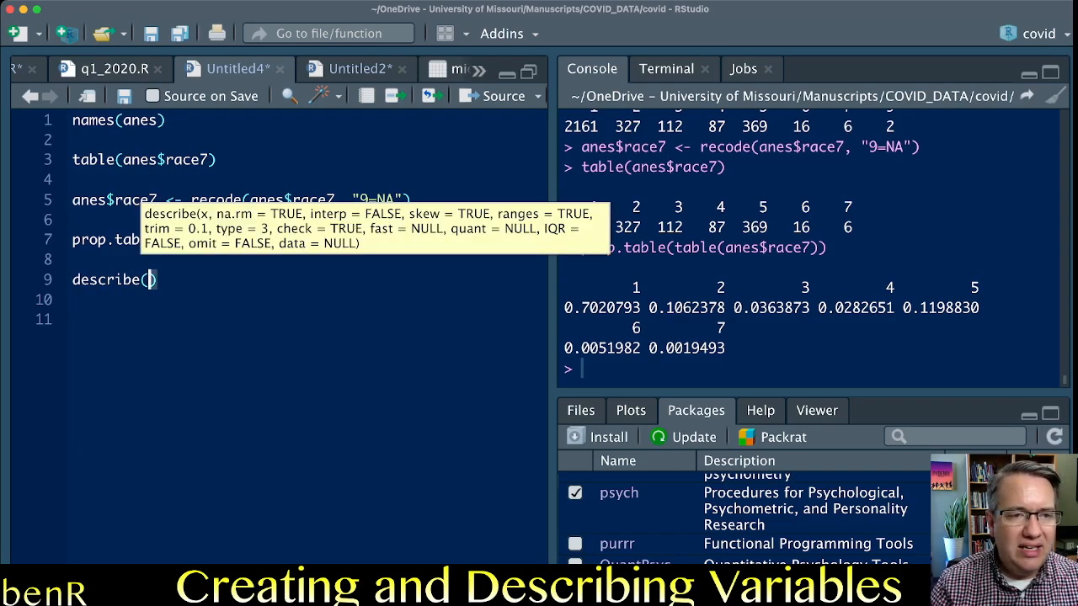
text(anes$)
key(BackSpace)
text($a)
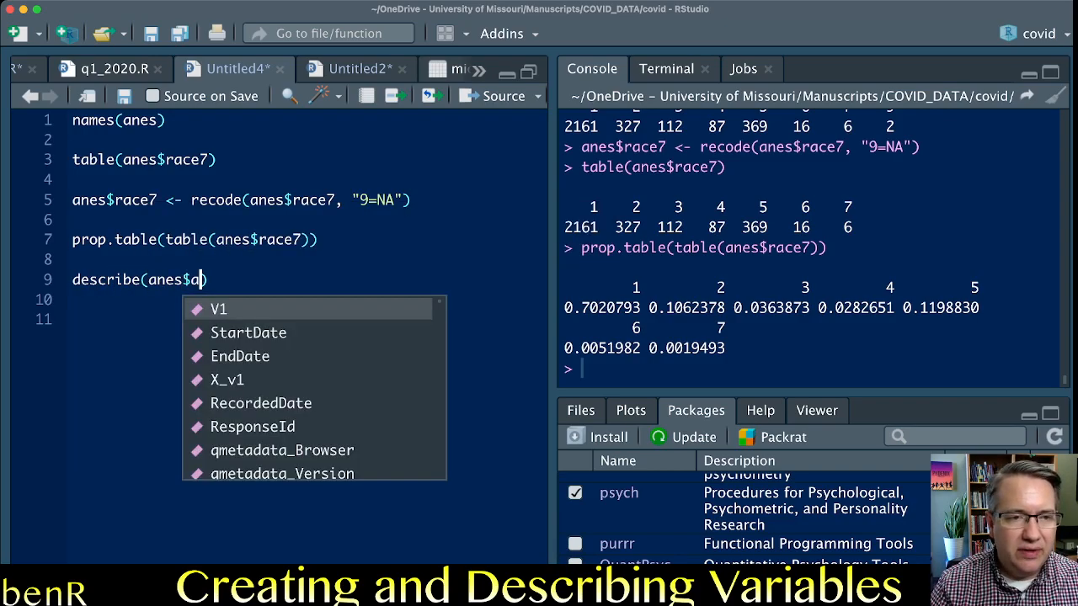
text(ge)
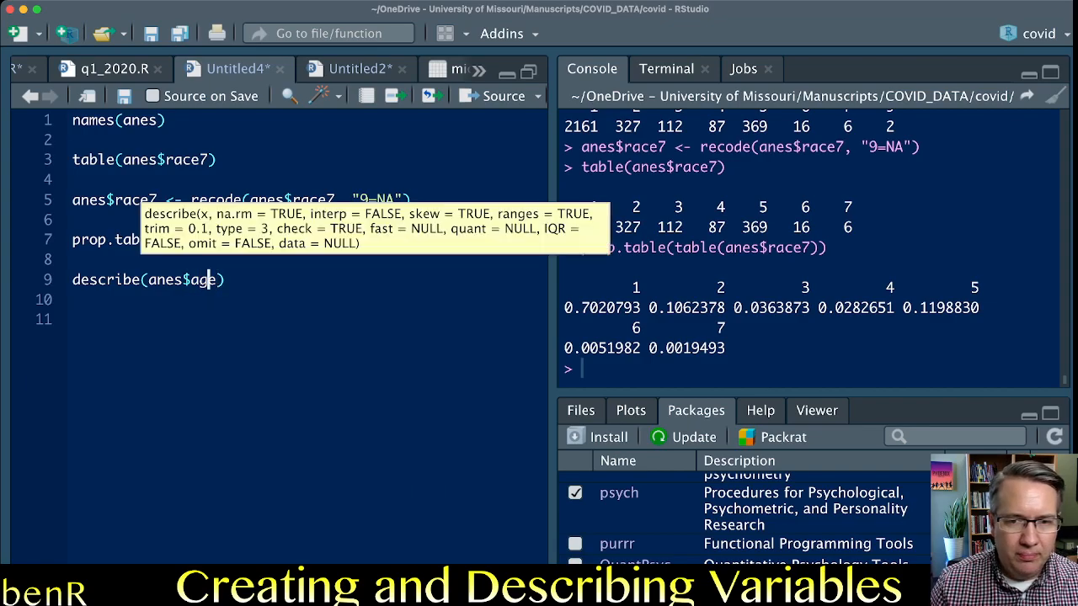
key(super+Return)
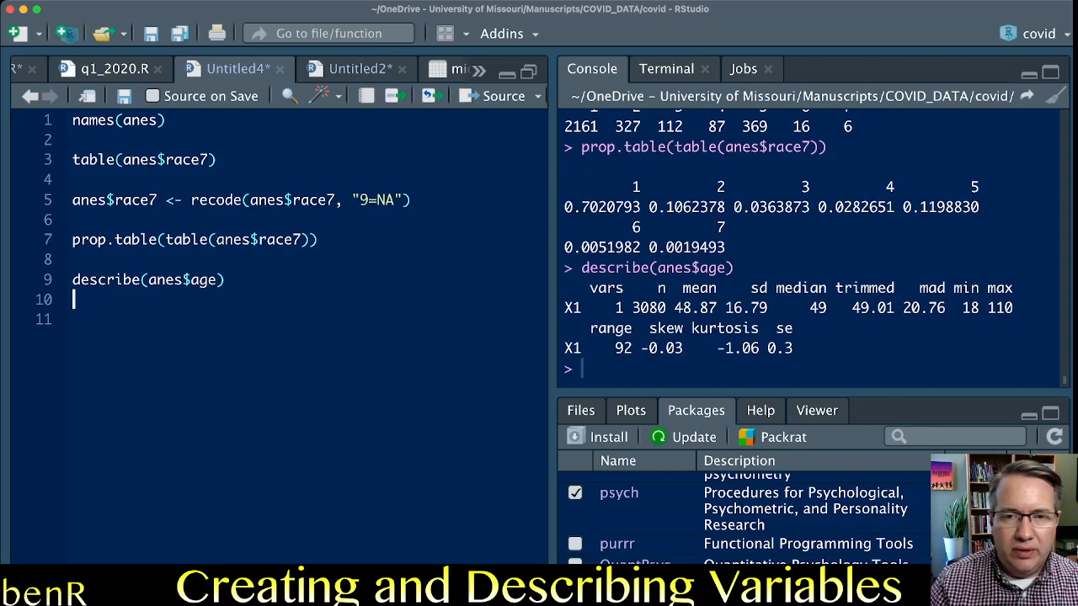
Examine the n, mean, standard deviation, minimum and maximum of age in the describe output.
drag(632, 308, 666, 308)
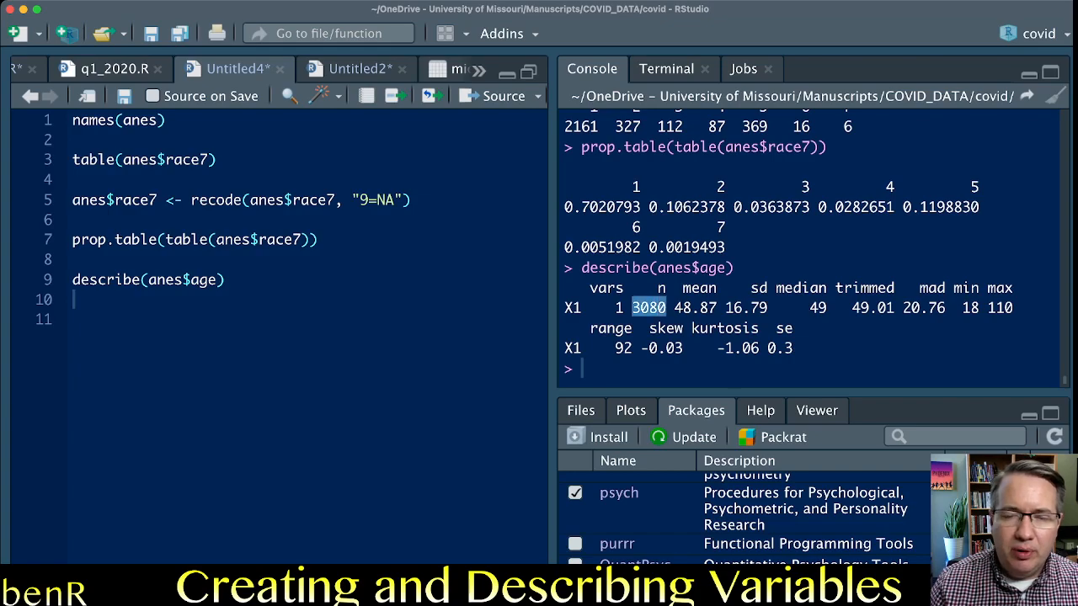
scroll(789, 248, up, 2)
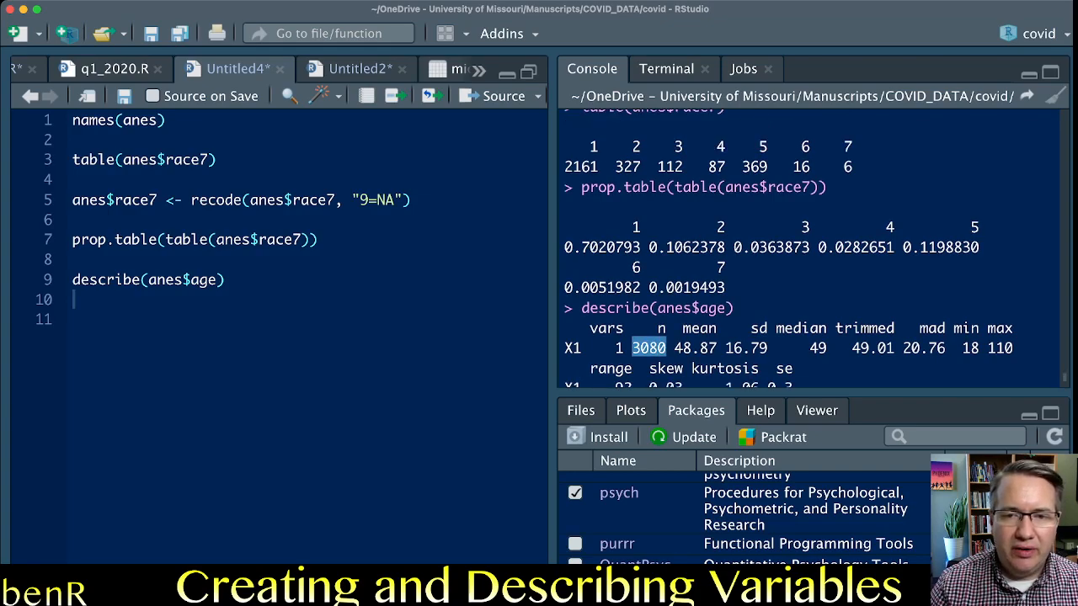
scroll(789, 249, down, 2)
drag(675, 308, 717, 308)
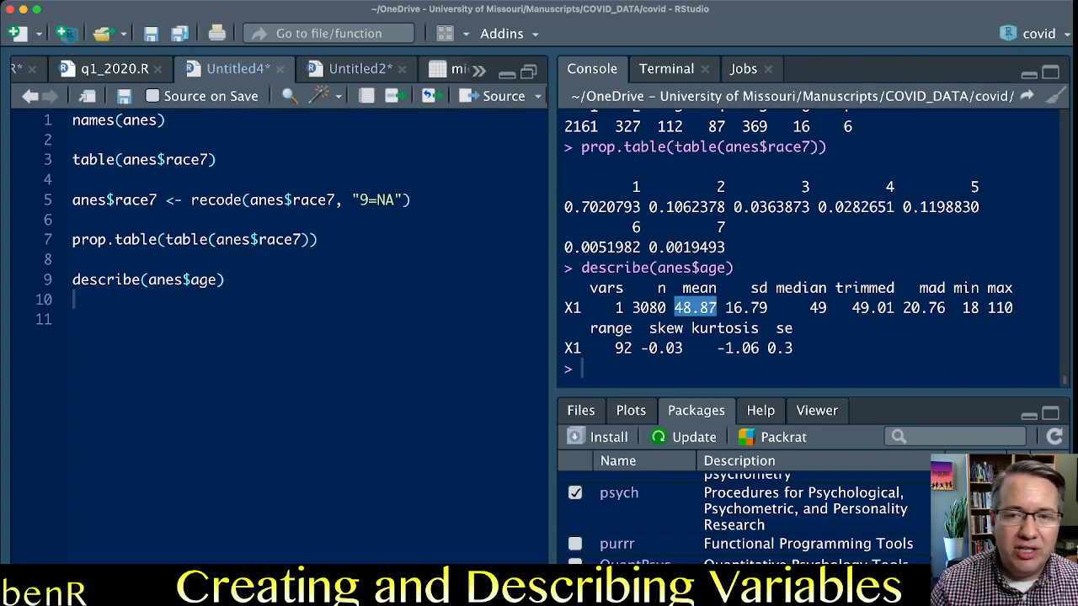
drag(725, 308, 767, 308)
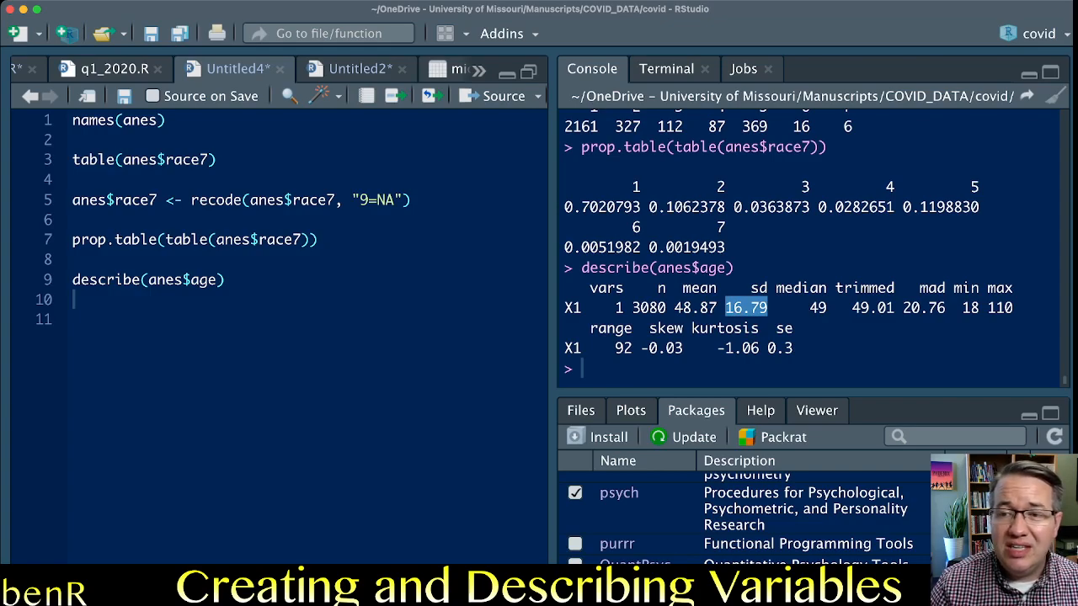
double_click(971, 308)
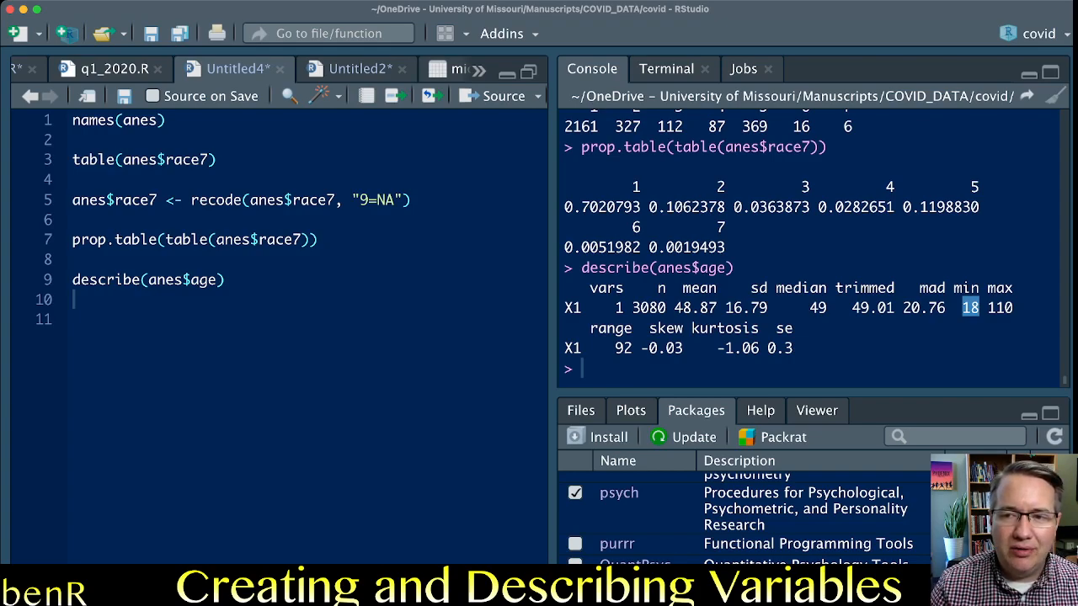
double_click(1000, 308)
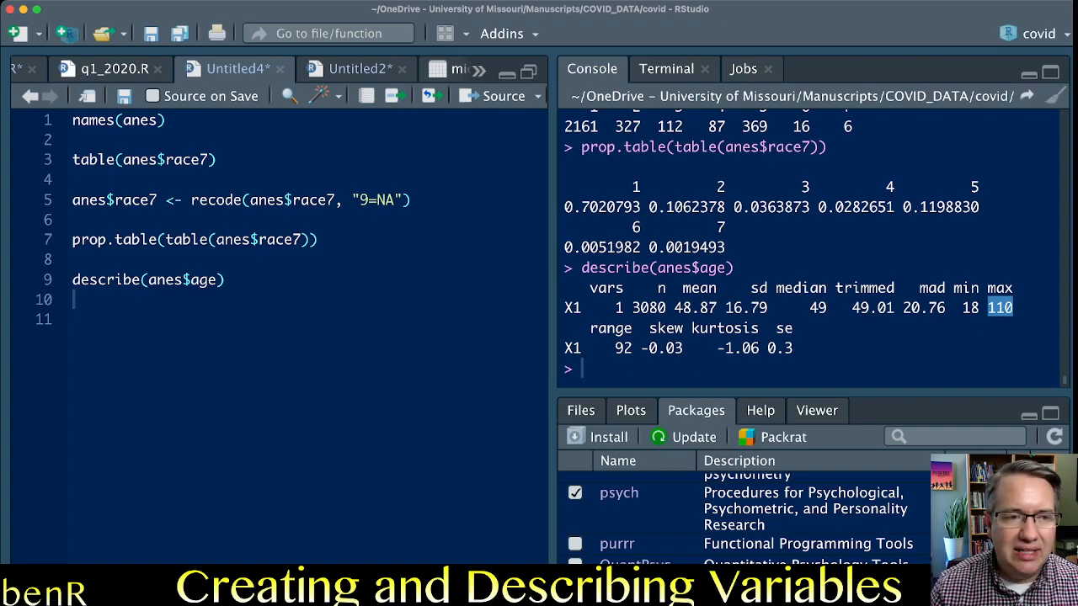
Write the frequency table call table(anes$age) on line 10, directly below the describe call.
click(74, 320)
click(74, 300)
text(table(ane)
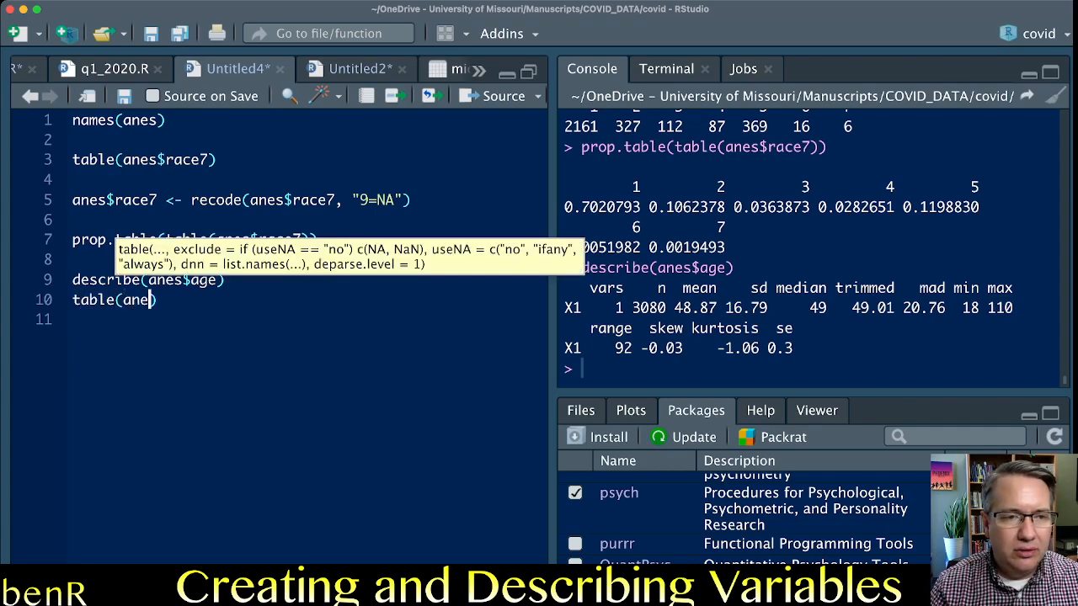
text(s$age)
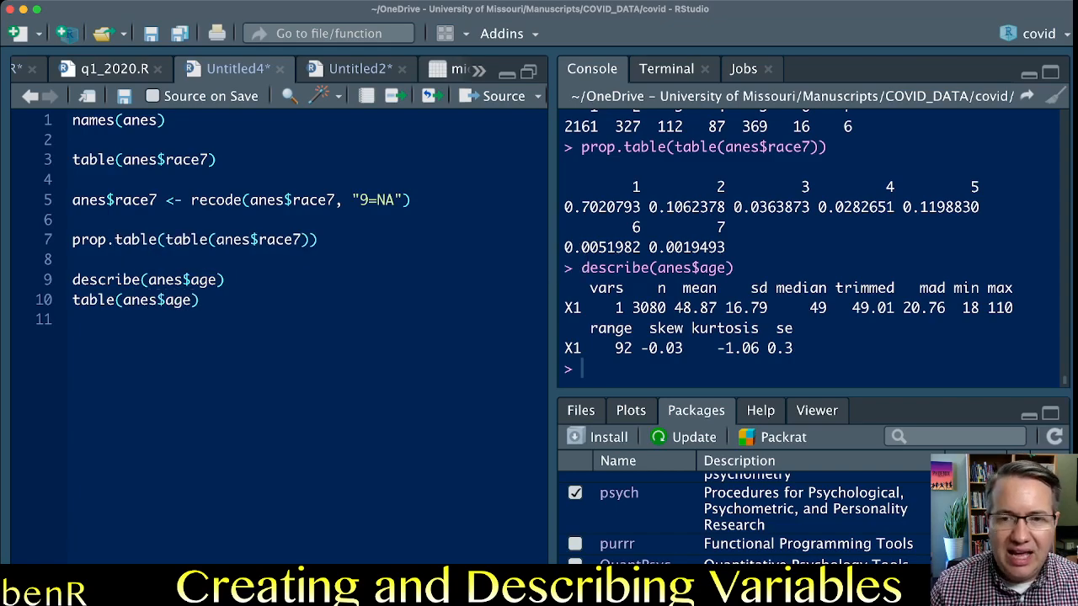
Run table(anes$age) and inspect the counts for the youngest and oldest ages in the output.
key(super+Return)
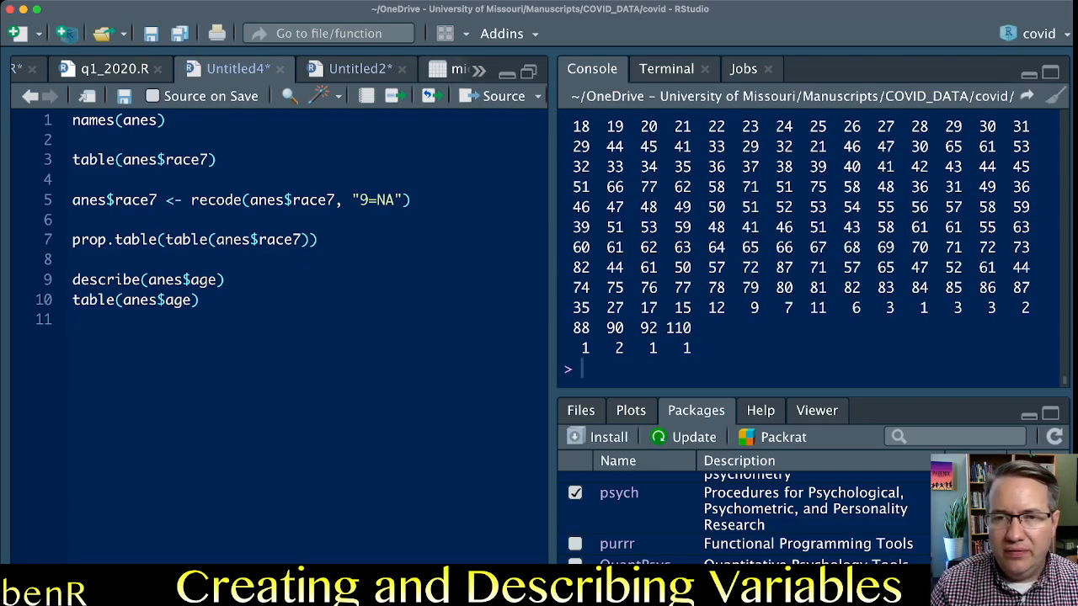
scroll(808, 249, up, 2)
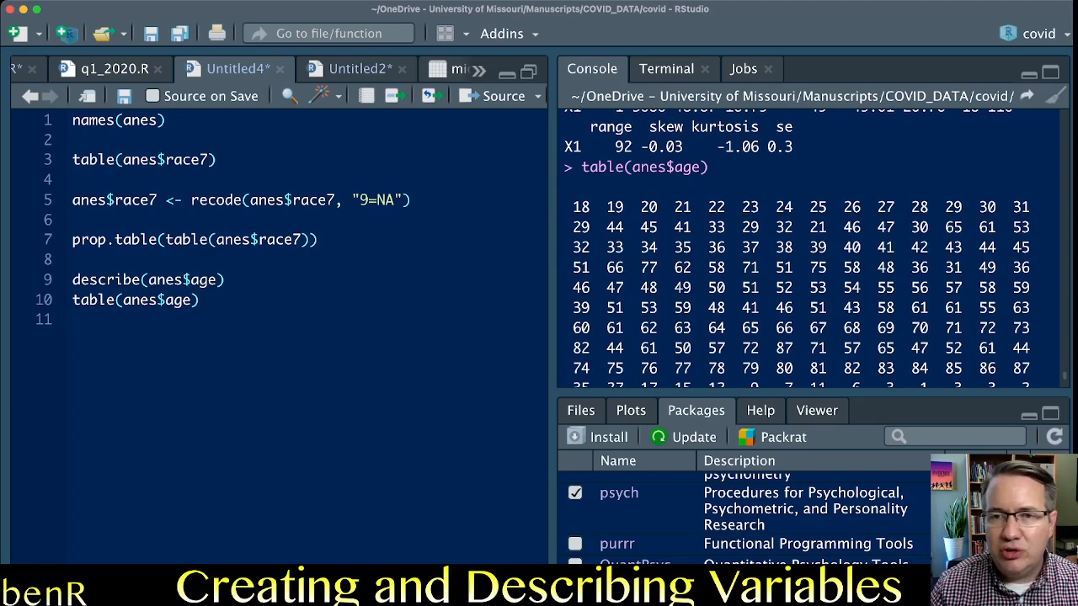
scroll(808, 248, down, 2)
scroll(808, 249, up, 2)
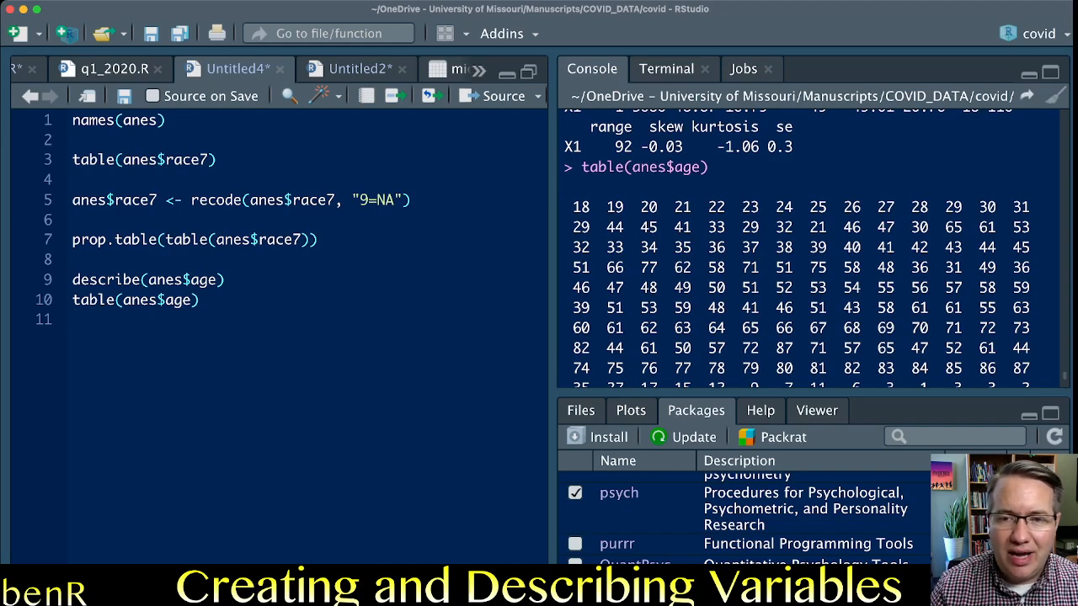
scroll(808, 248, down, 2)
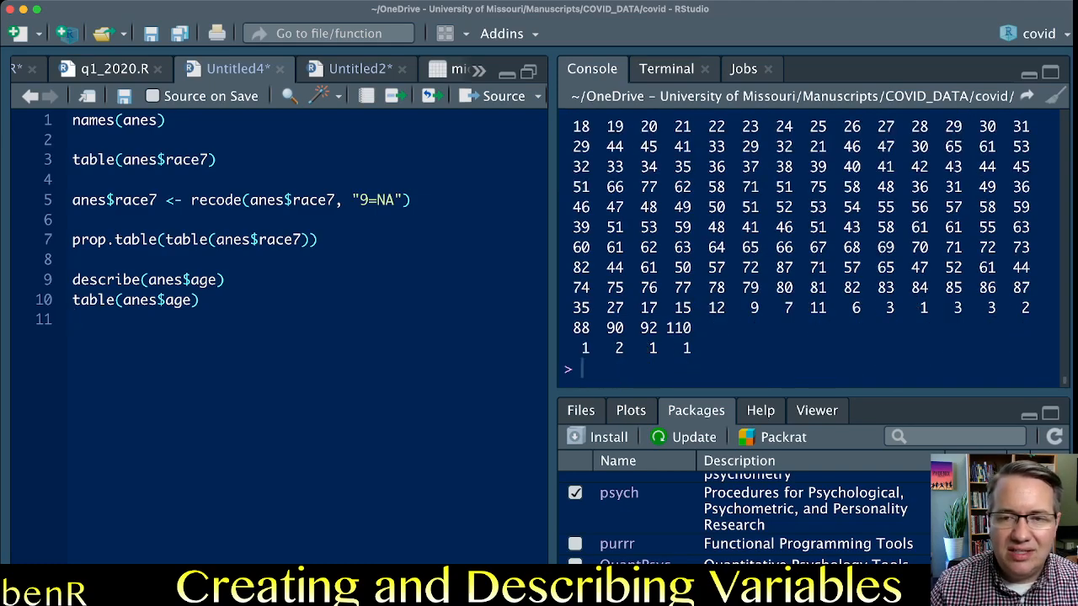
drag(691, 347, 674, 328)
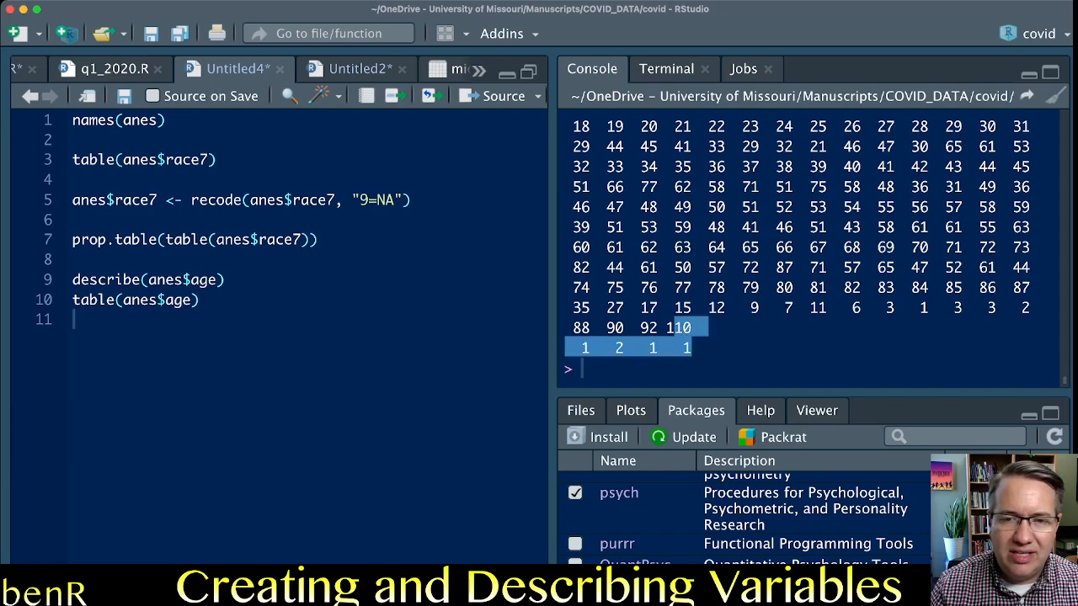
click(684, 338)
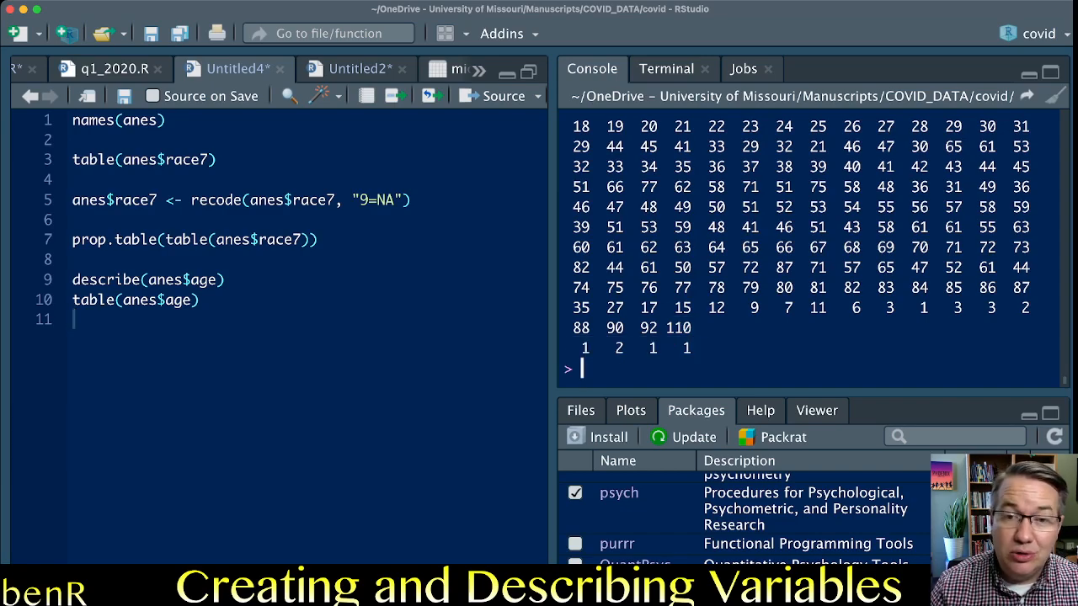
scroll(808, 244, up, 2)
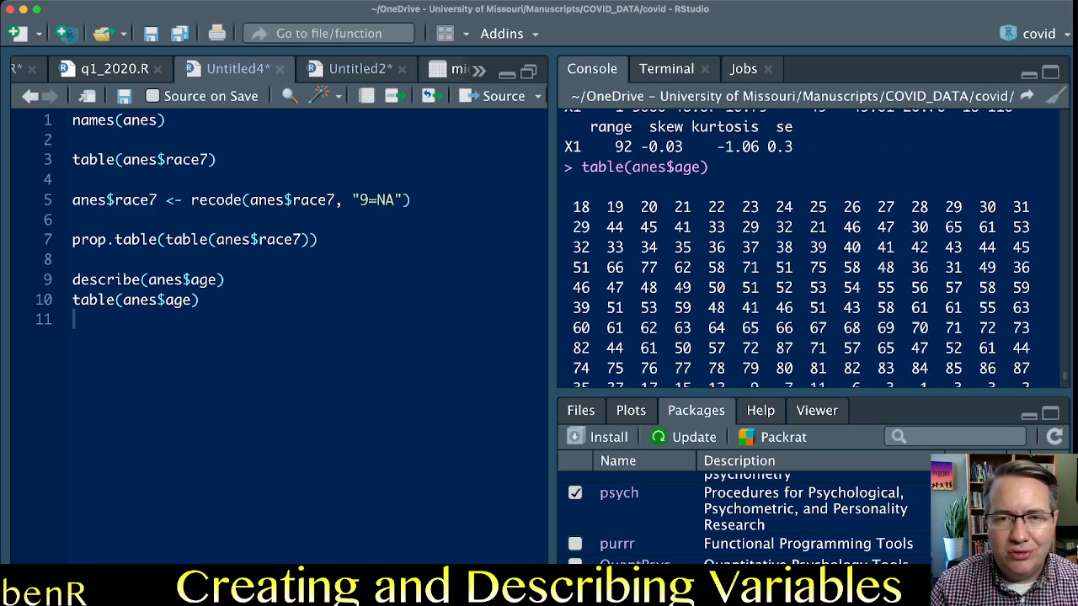
drag(574, 207, 625, 227)
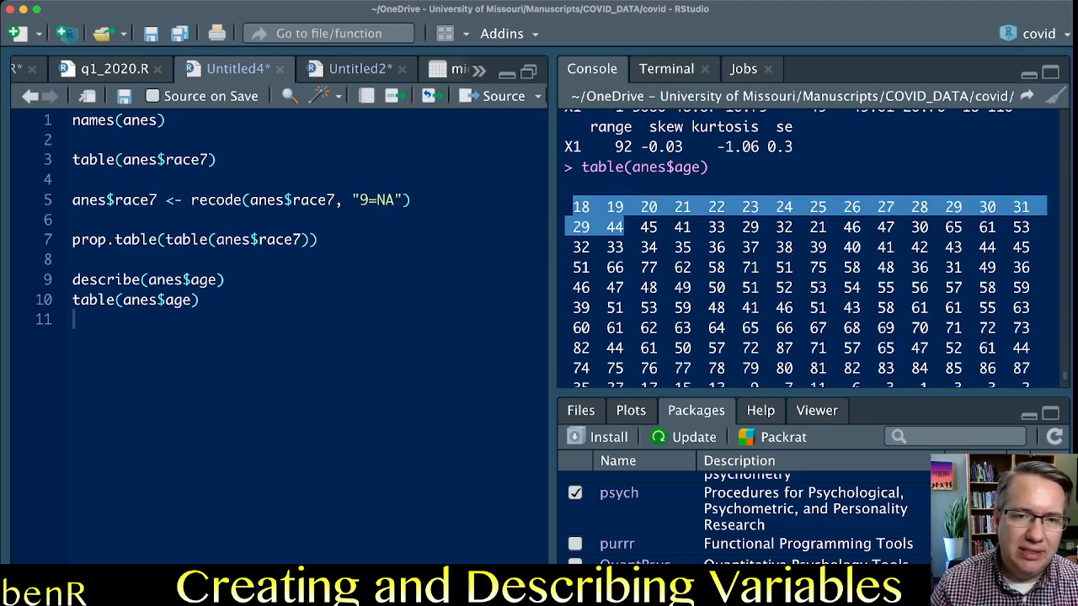
Write hist(anes$age) on line 12, leaving a blank line after the table call, and run it to plot the histogram.
click(74, 320)
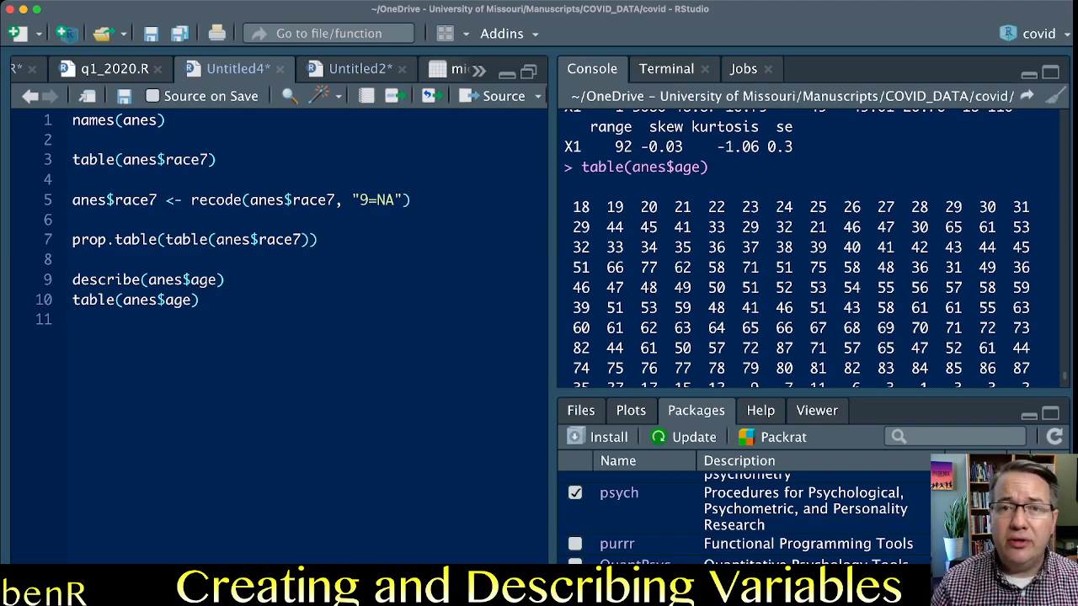
key(Return)
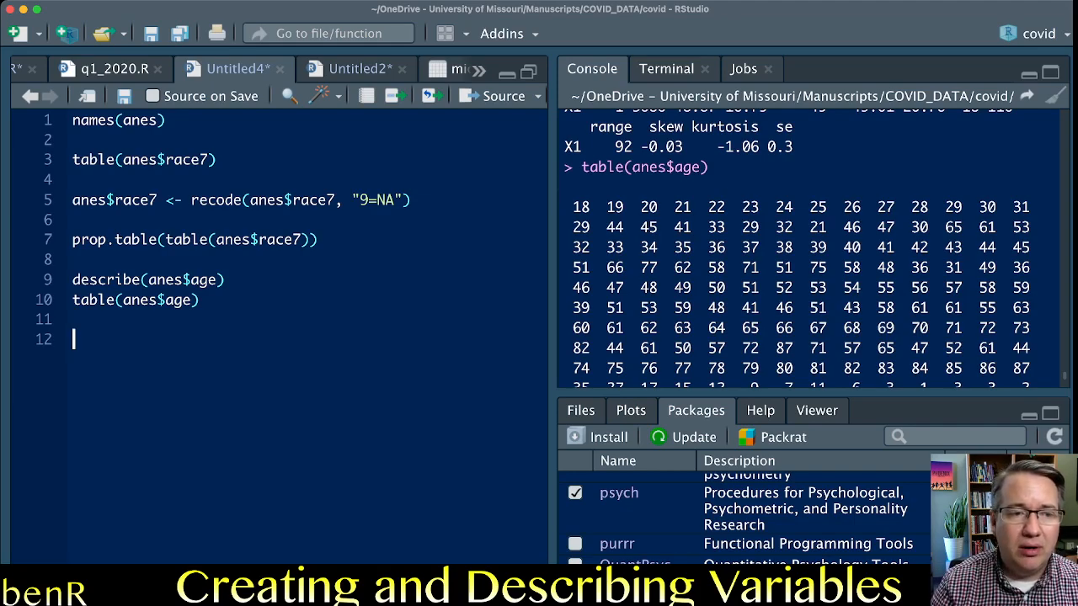
text(hist)
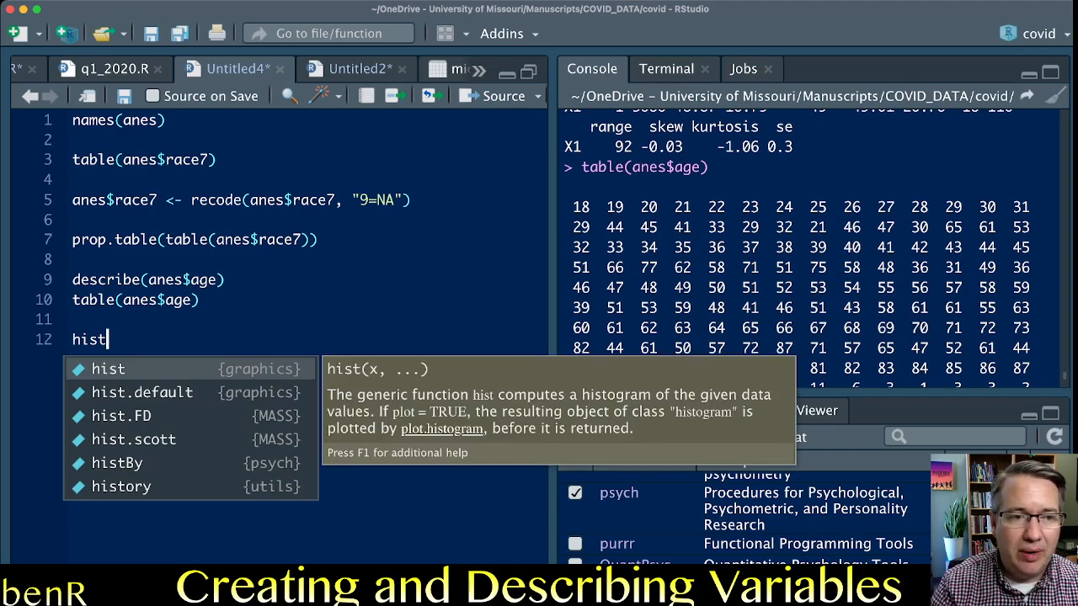
text((anes$age)
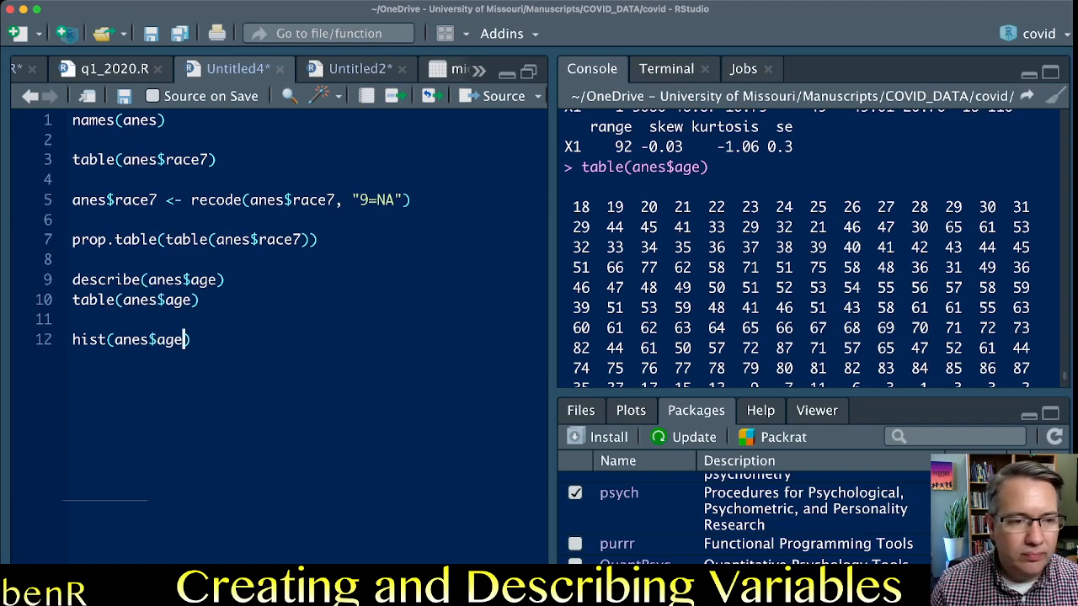
key(super+Return)
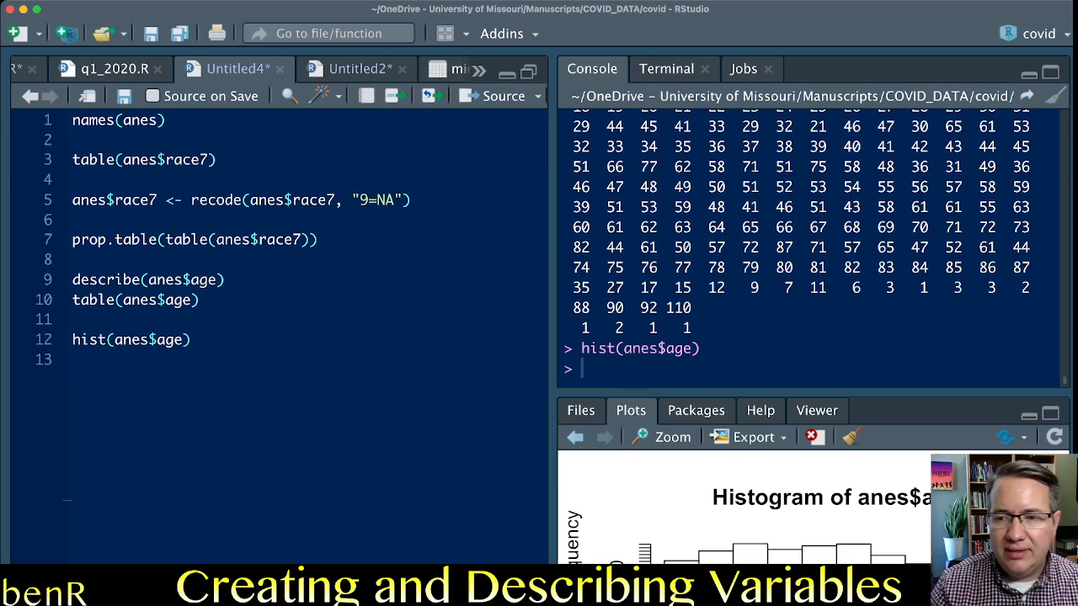
Enlarge the plot pane to examine the age histogram, and restore the original pane layout.
click(1029, 416)
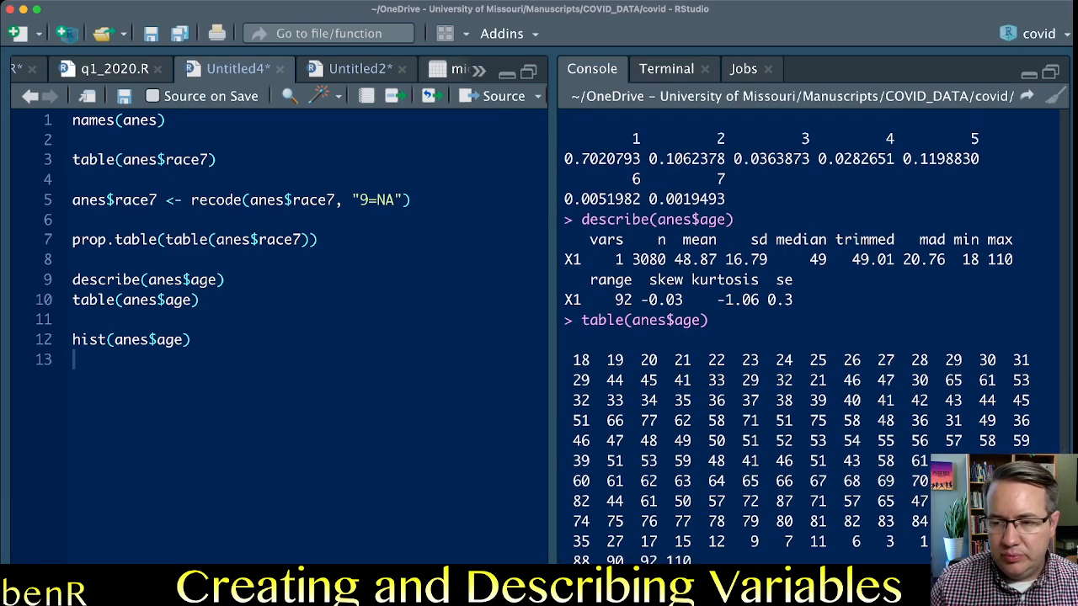
click(1029, 590)
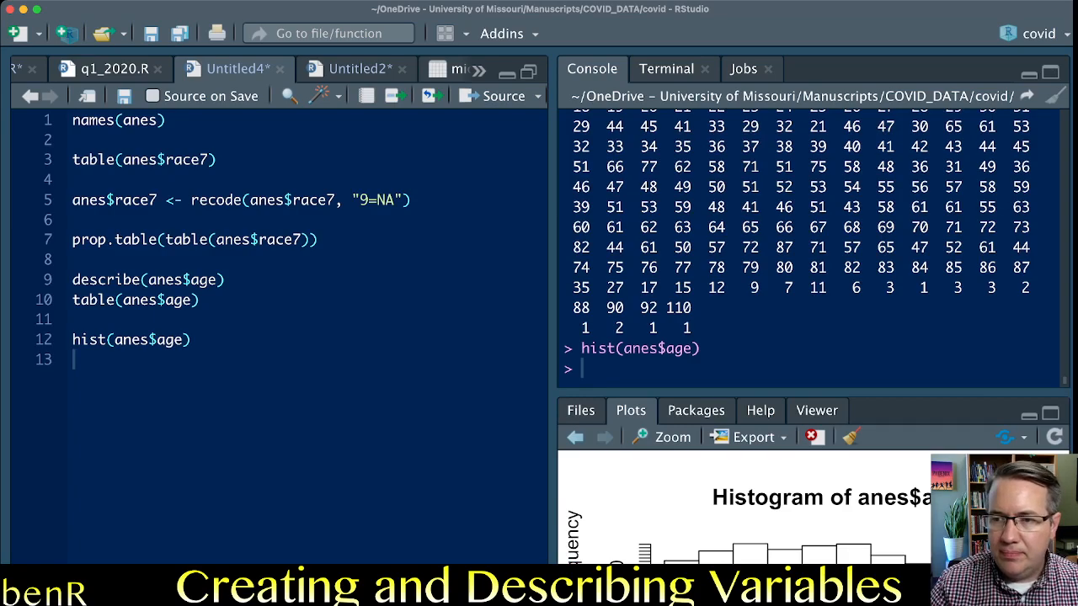
click(1050, 413)
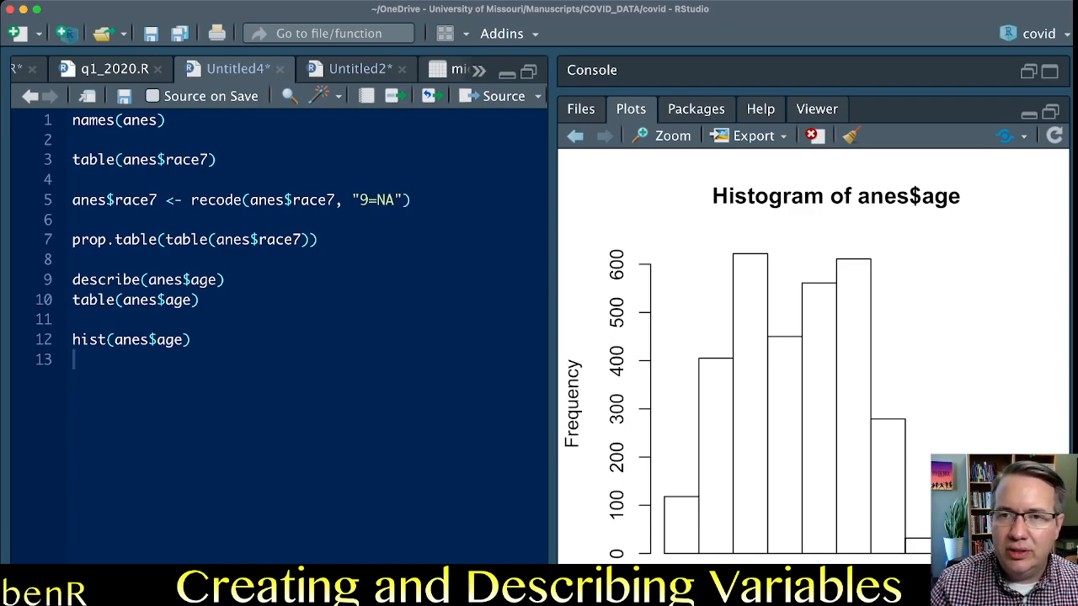
click(1050, 111)
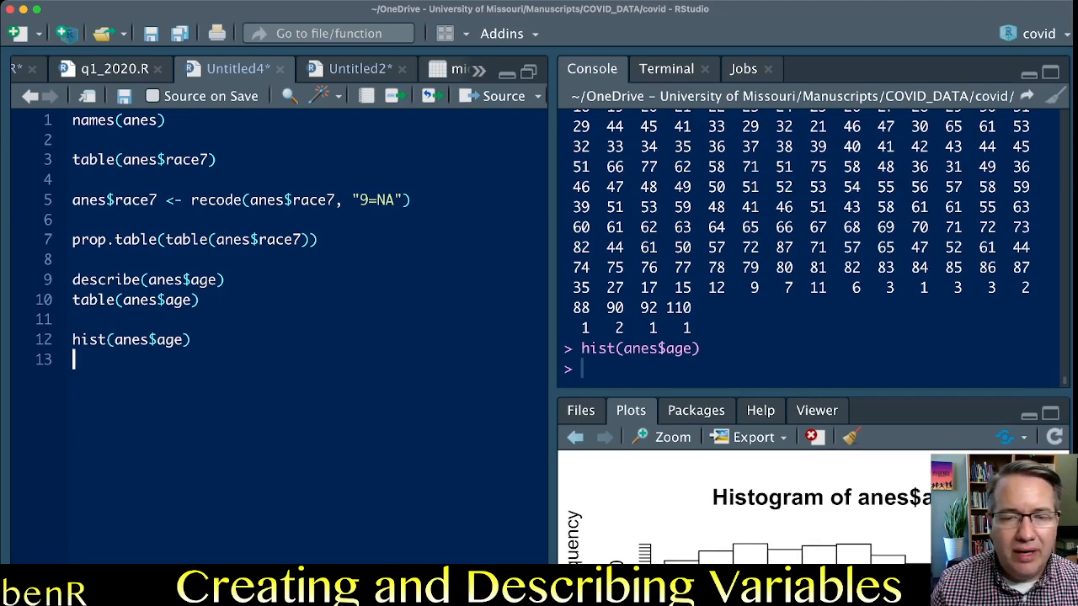
key(Return)
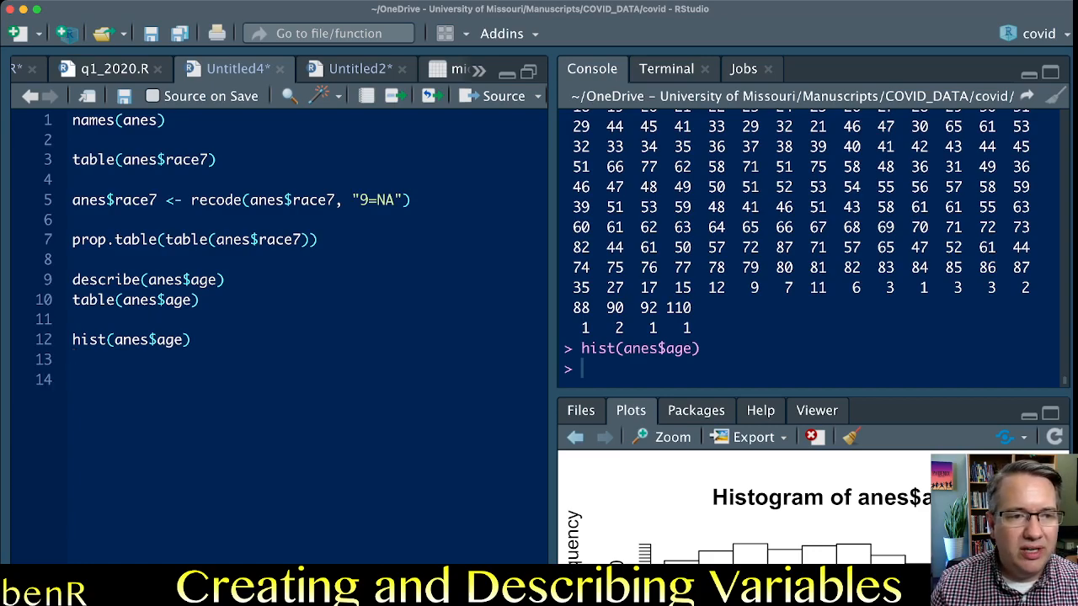
key(Up)
key(Up)
key(Up)
key(Up)
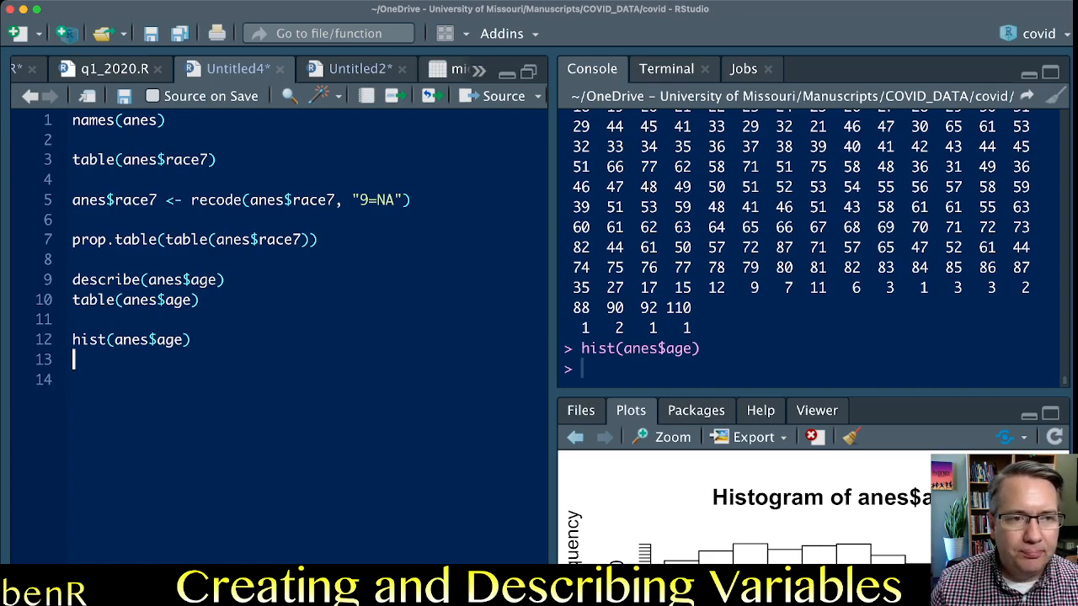
key(Up)
key(shift+Down)
key(shift+Down)
key(Down)
key(Down)
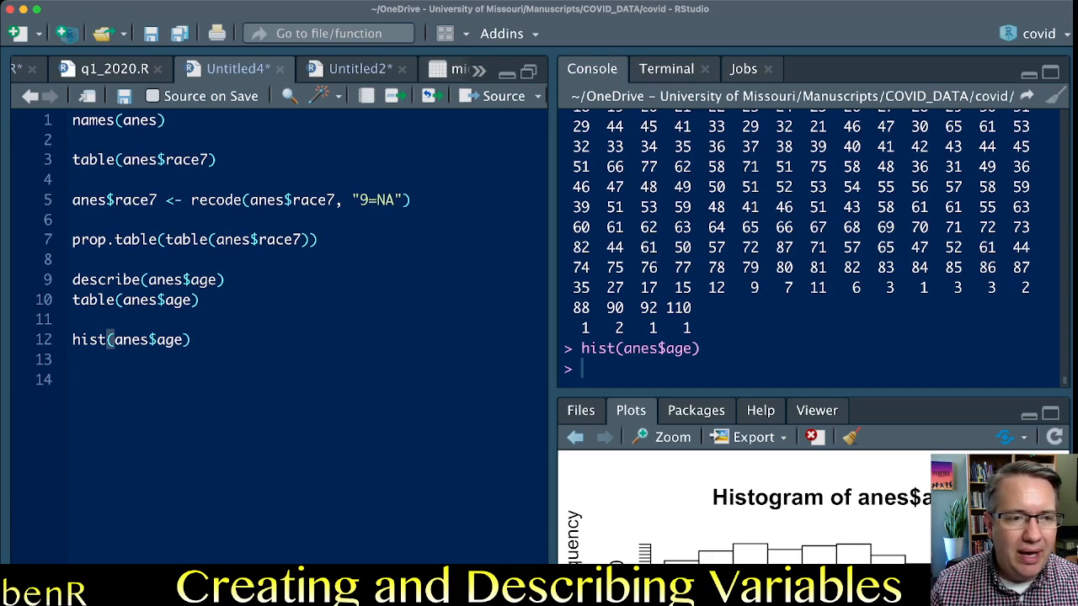
Switch to the codebook PDF and examine how the race7 entry codes its Missing category.
key(super+Tab)
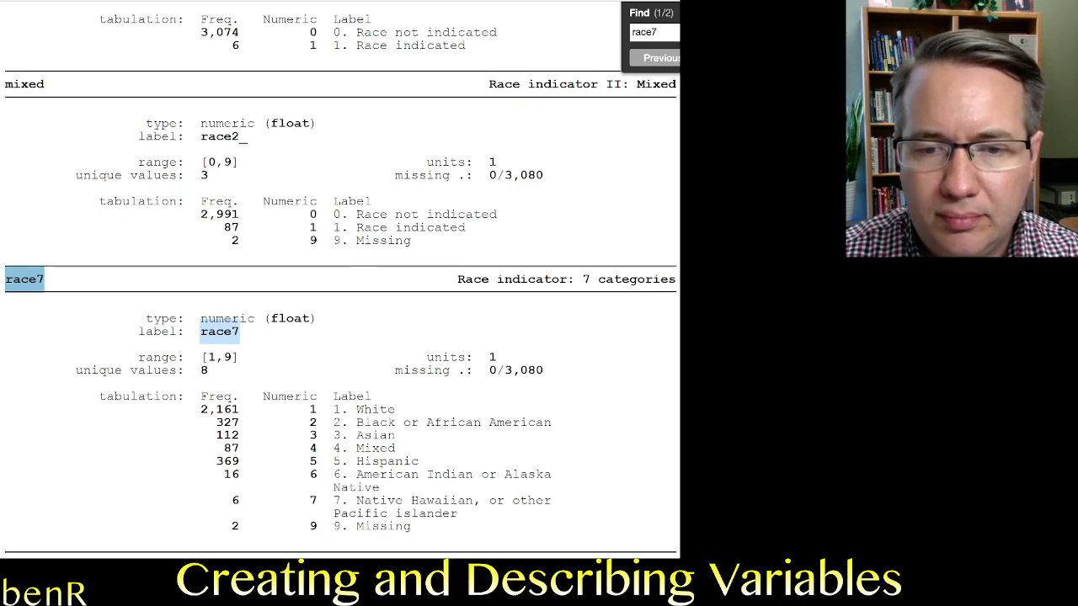
scroll(341, 277, down, 5)
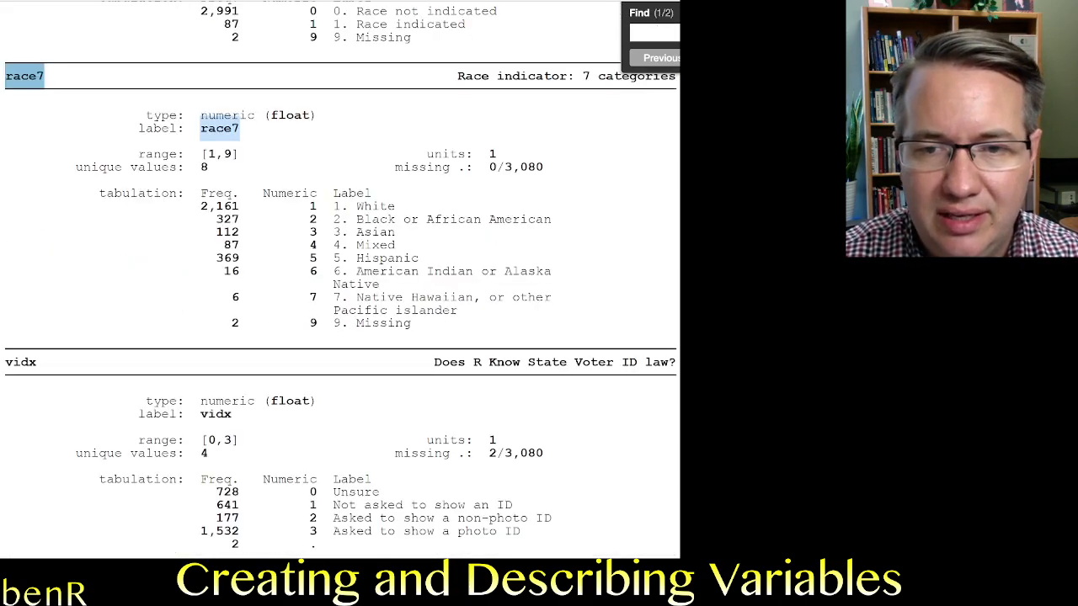
click(232, 323)
drag(233, 324, 411, 324)
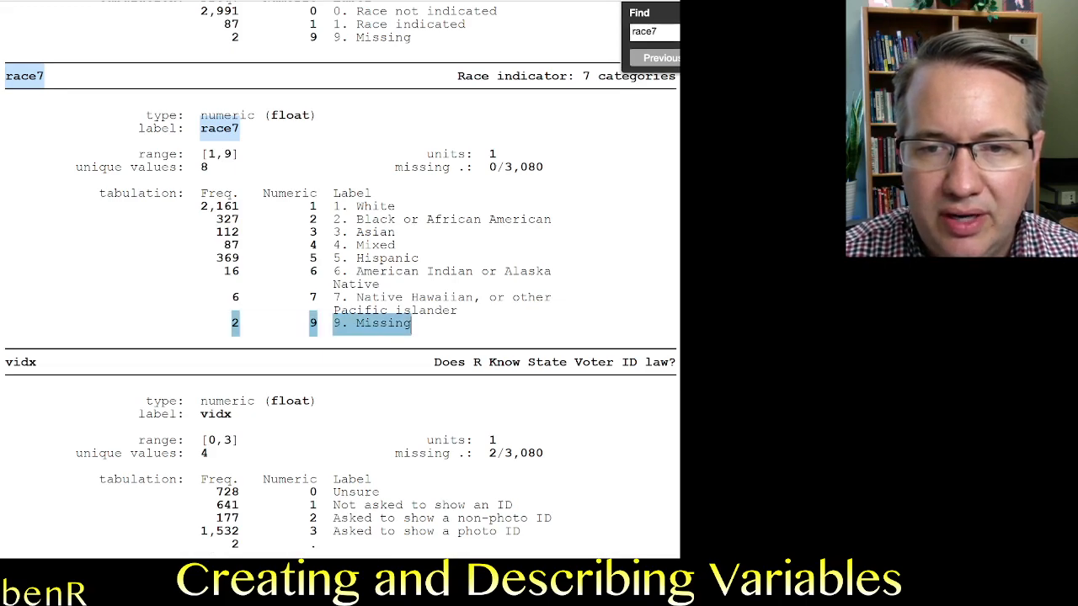
click(411, 324)
drag(307, 324, 411, 324)
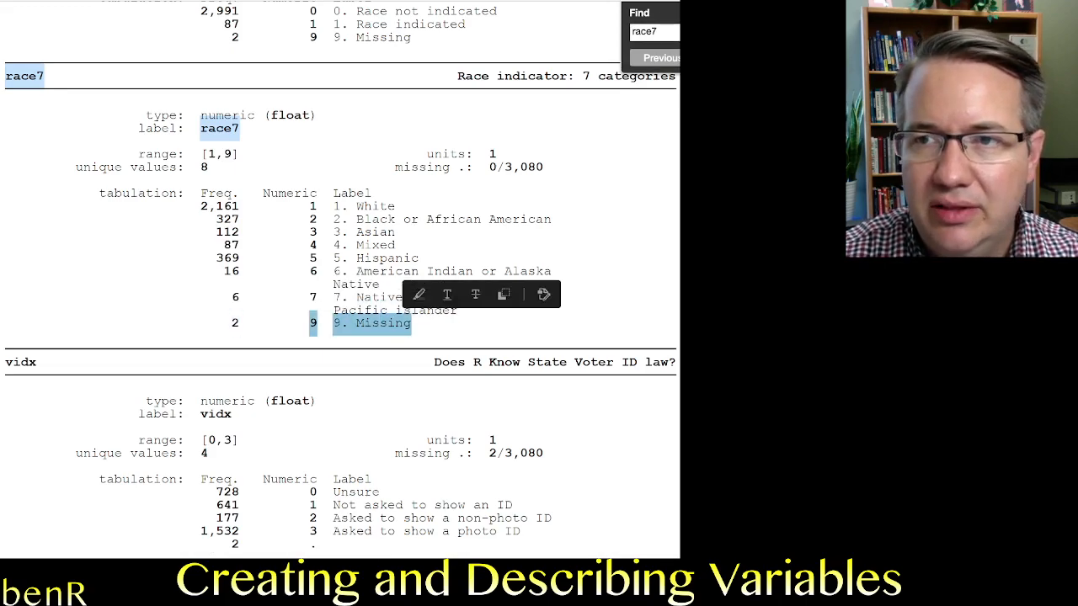
Search the codebook for rr1 and highlight the question text in its heading.
key(super+f)
text(mi)
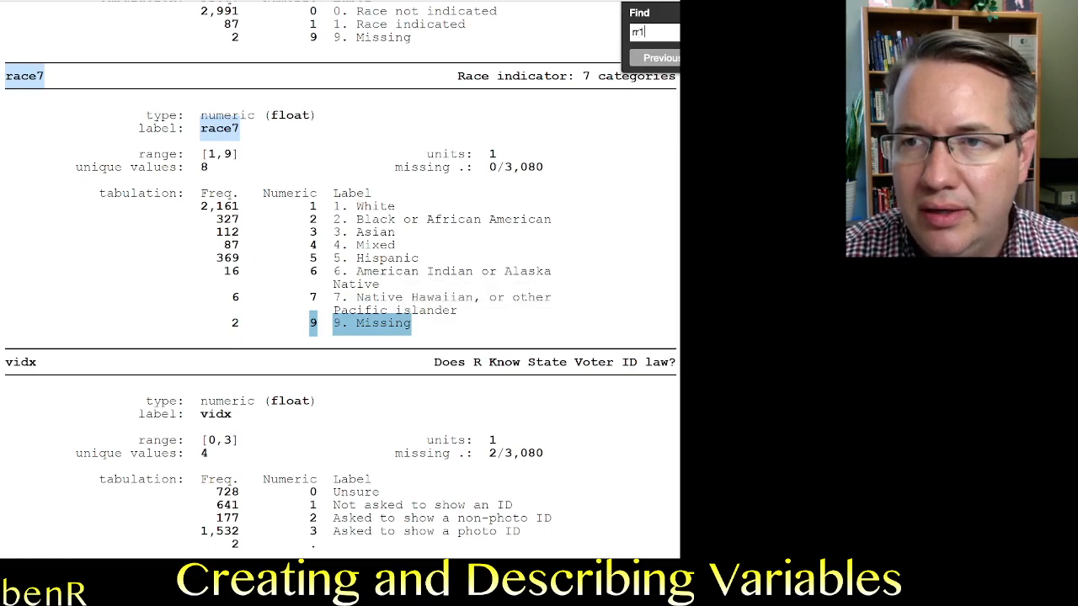
key(Return)
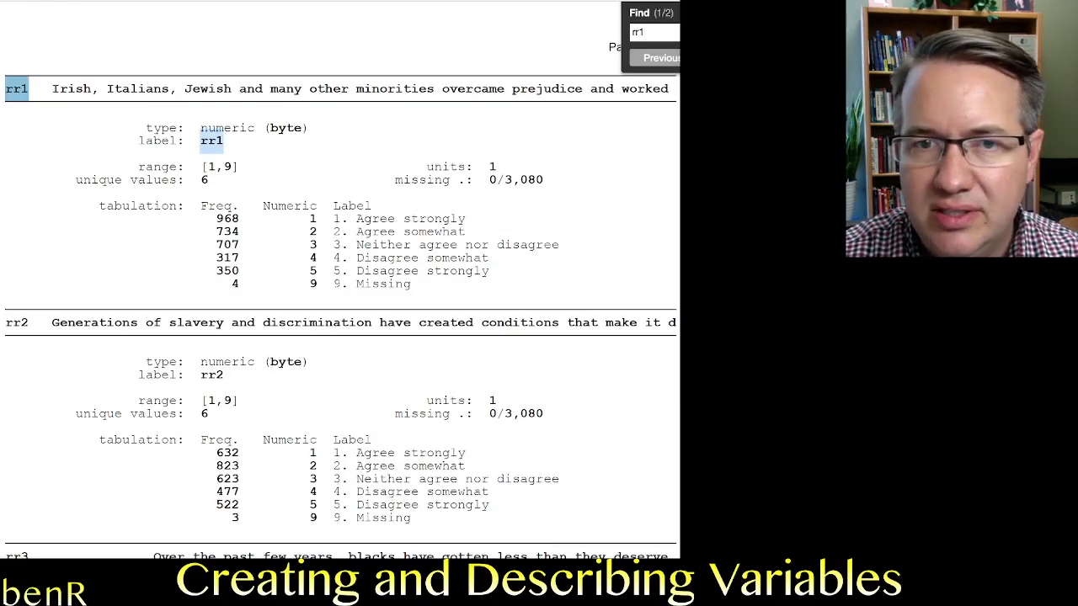
key(Escape)
scroll(341, 290, down, 1)
drag(29, 66, 670, 66)
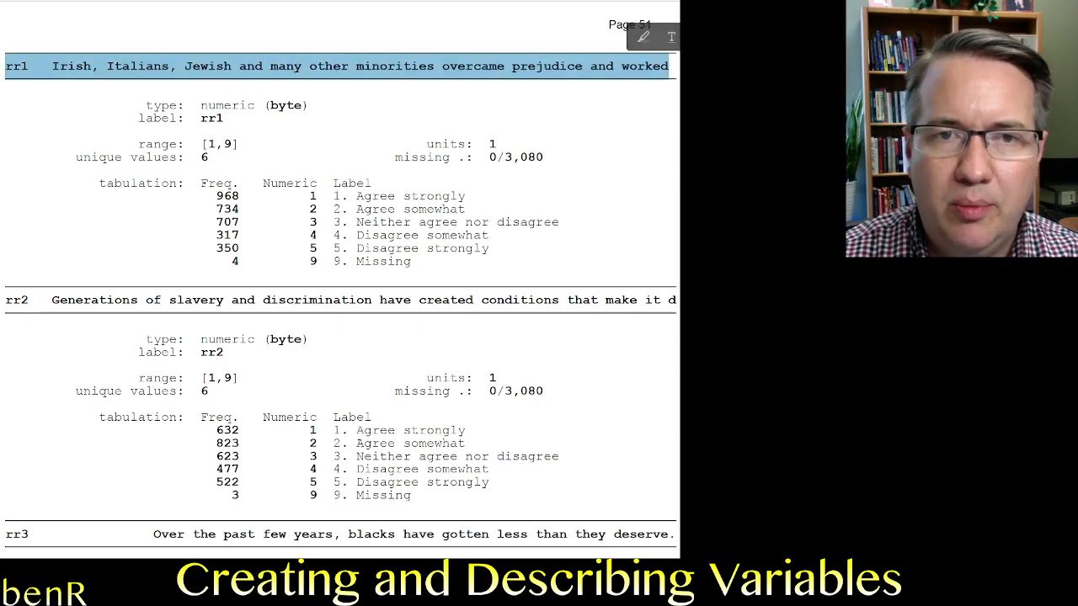
Examine rr1's numeric codes and labels from Agree strongly to Disagree strongly, including its Missing code.
scroll(341, 290, down, 1)
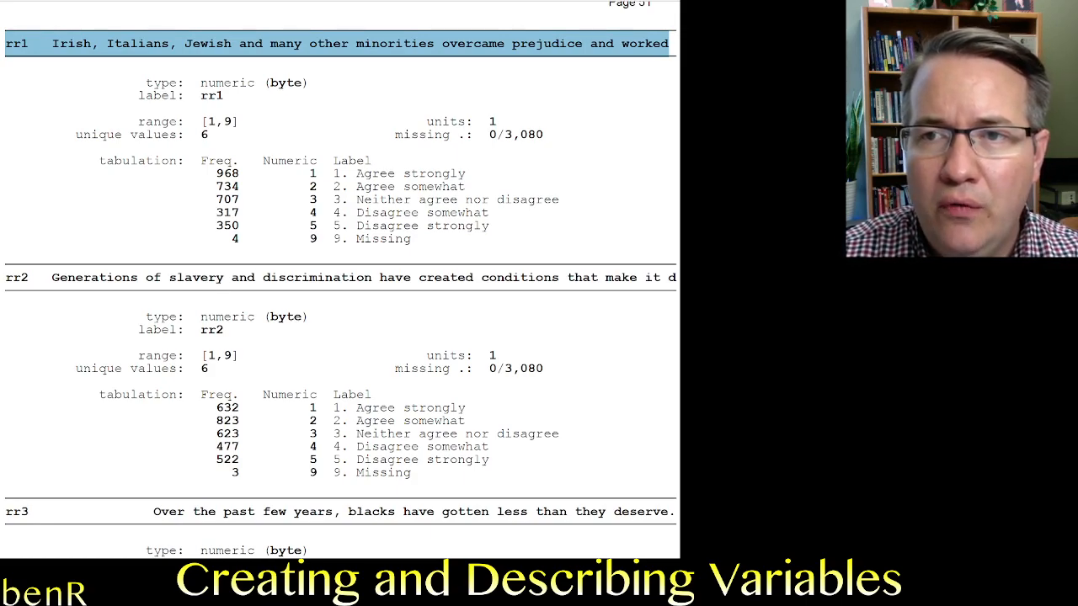
scroll(341, 279, down, 1)
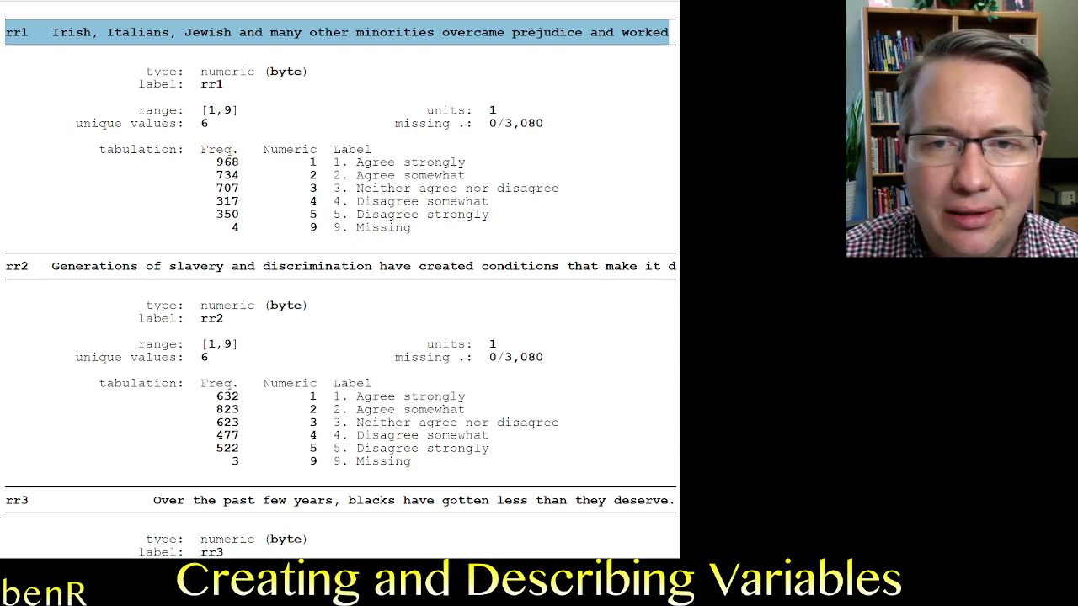
drag(427, 215, 345, 229)
click(312, 229)
drag(262, 150, 488, 215)
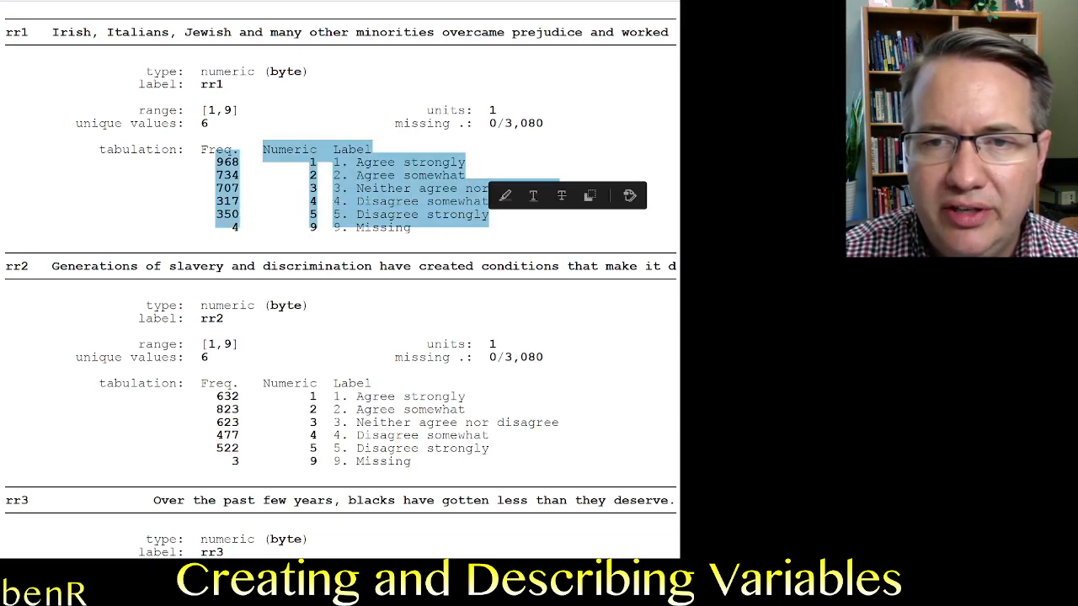
click(471, 217)
drag(357, 216, 411, 228)
click(363, 228)
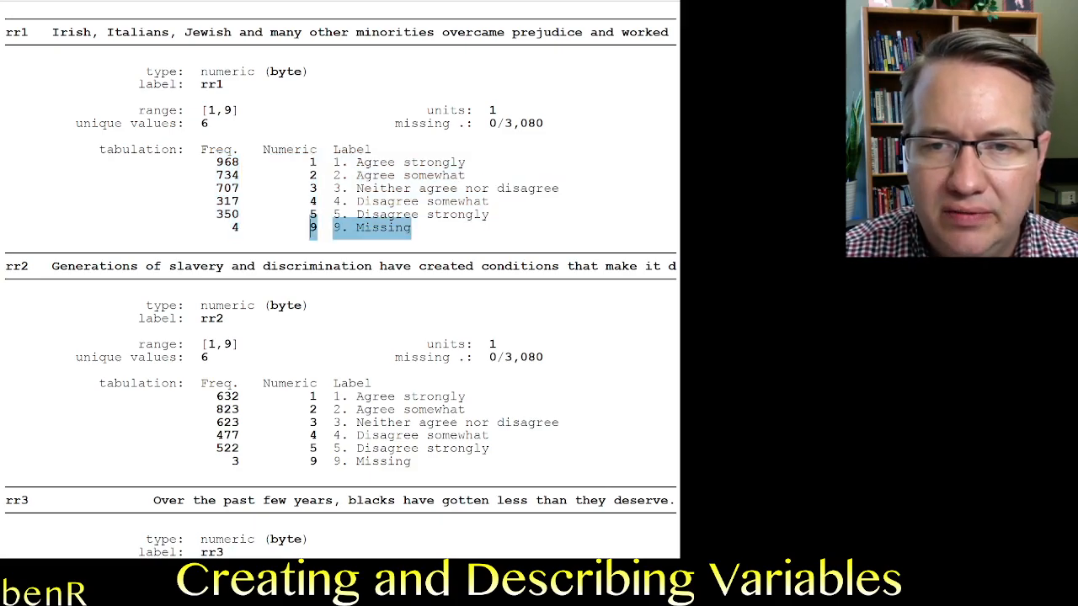
Compare the response codes and question wording of rr2 and rr3 with those of rr1 in the codebook.
scroll(411, 228, down, 3)
scroll(341, 282, down, 3)
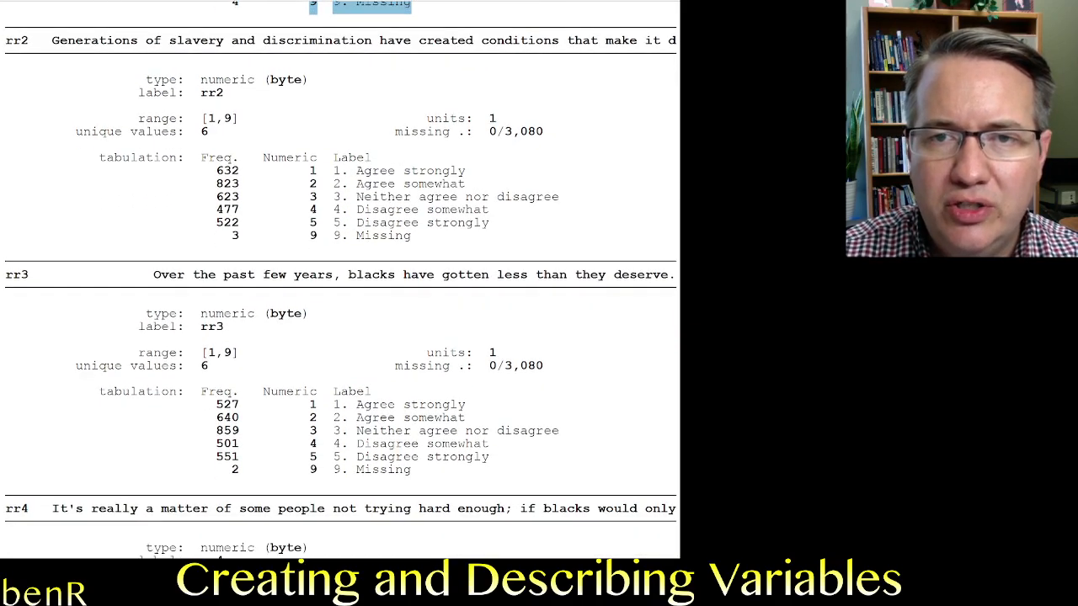
click(410, 232)
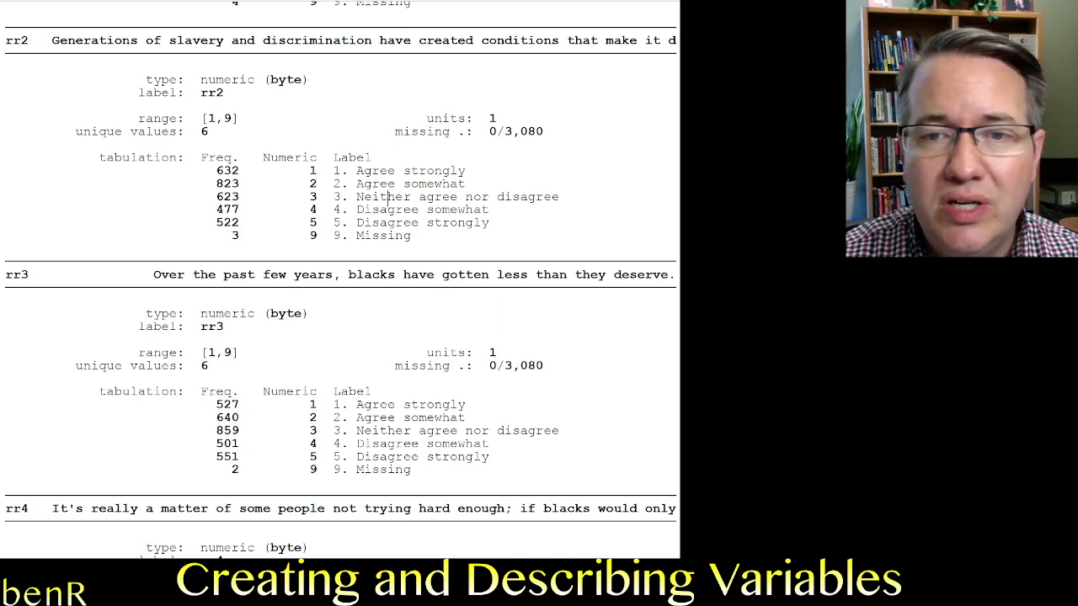
mouse_move(304, 182)
mouse_down()
mouse_move(320, 172)
mouse_move(443, 172)
mouse_move(313, 171)
mouse_move(465, 182)
mouse_up()
click(460, 174)
click(317, 182)
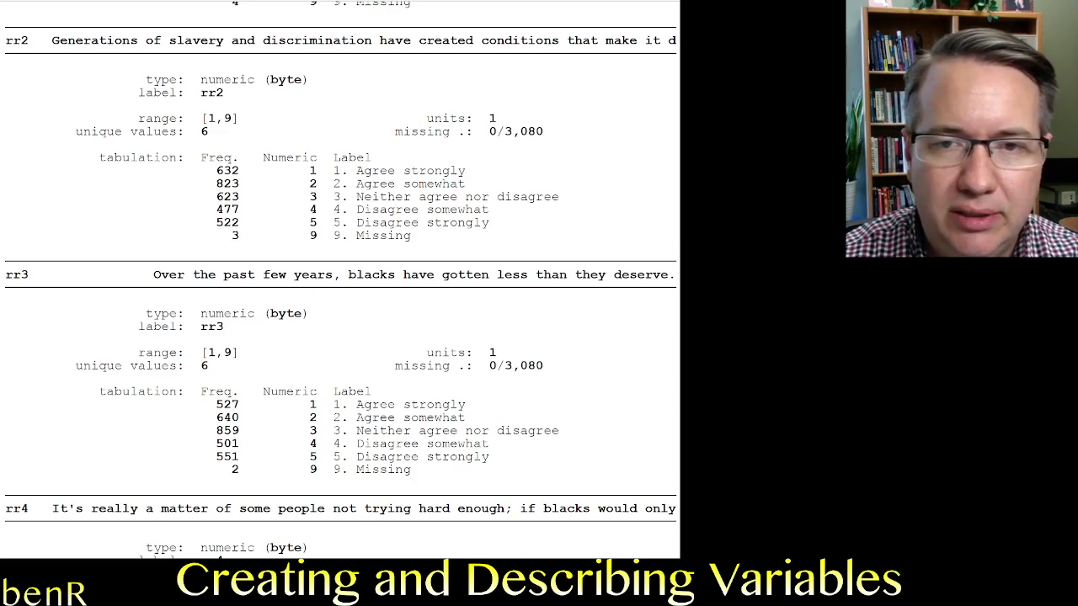
scroll(318, 183, up, 5)
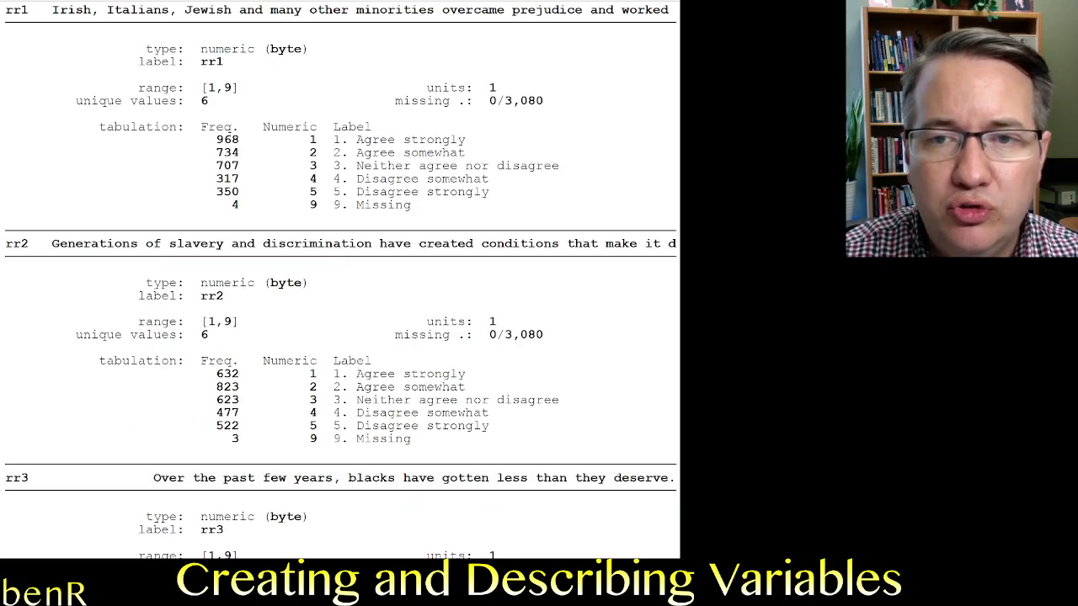
Examine rr1's response codes from Agree somewhat to Disagree strongly in the codebook tabulation.
mouse_move(466, 154)
mouse_down()
mouse_move(333, 144)
mouse_move(334, 154)
mouse_up()
scroll(334, 154, up, 1)
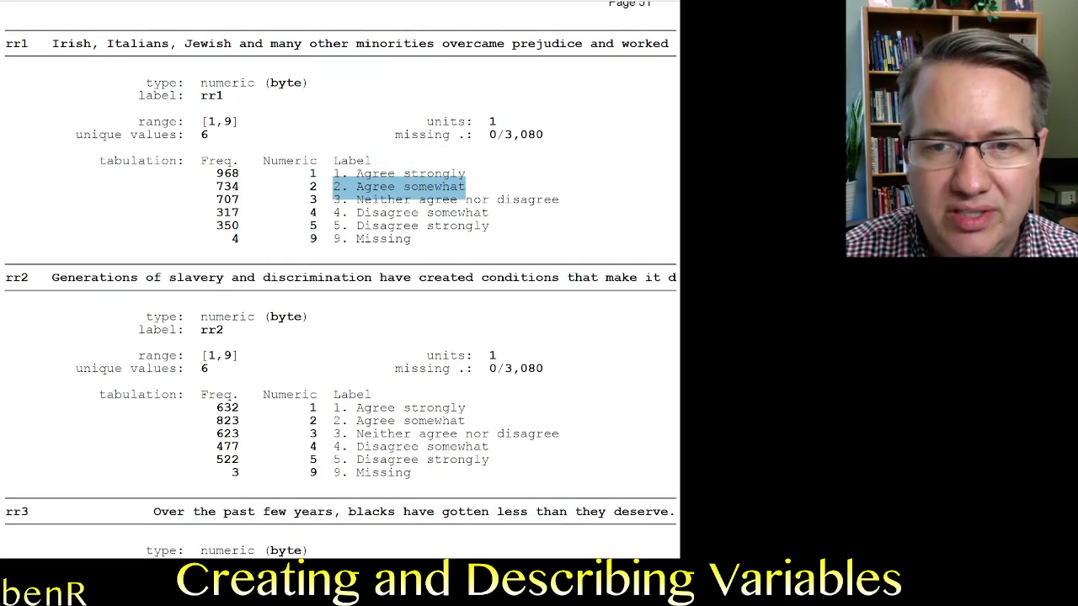
scroll(341, 279, down, 1)
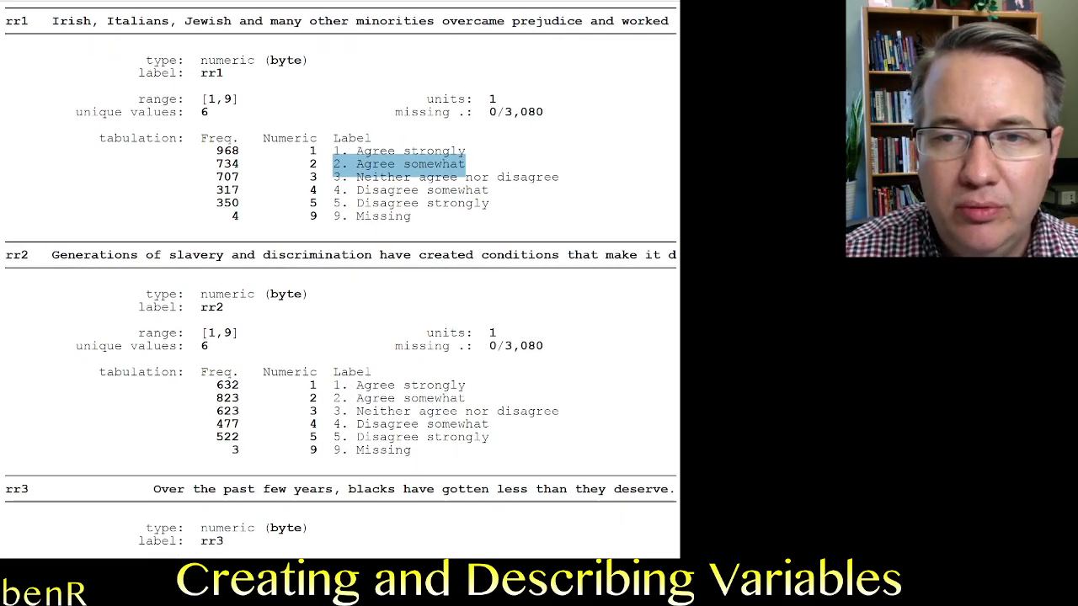
drag(216, 203, 489, 203)
click(489, 203)
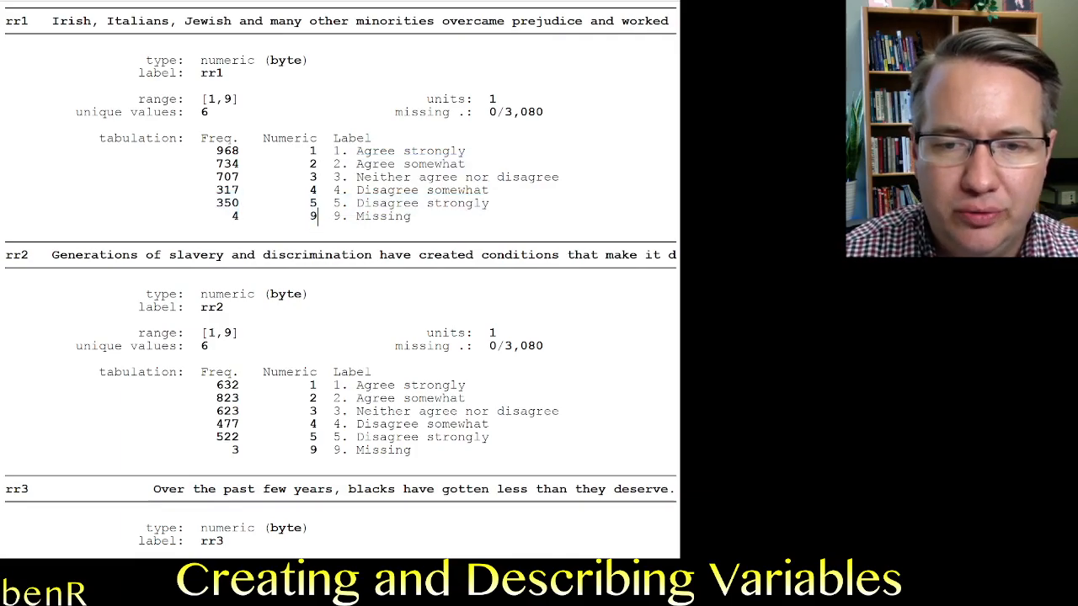
Examine the direction of rr3's agree and disagree codes against the wording of its question.
scroll(317, 215, down, 10)
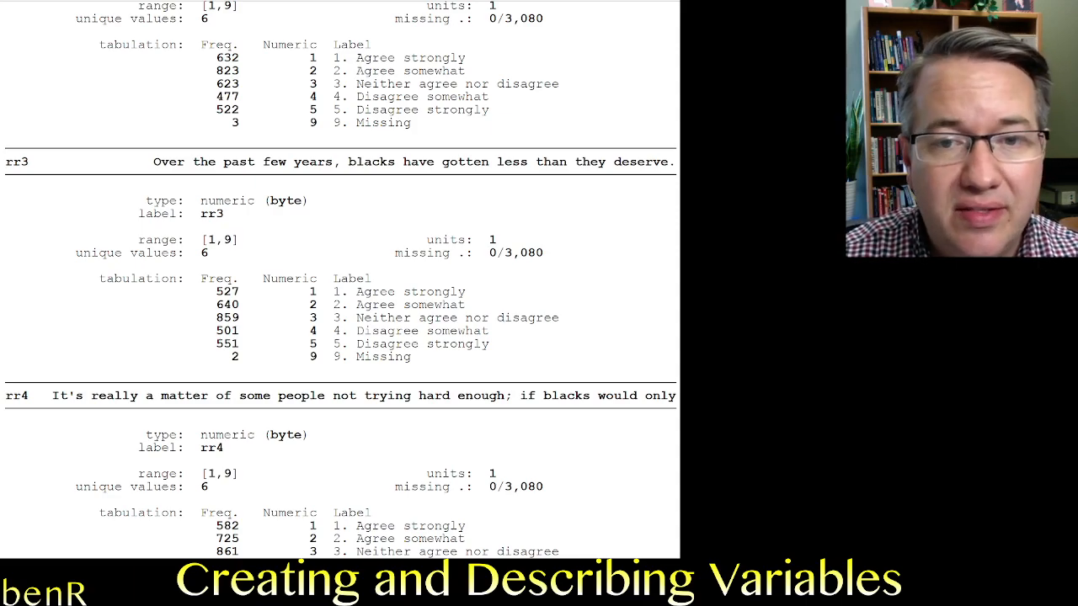
scroll(341, 278, down, 1)
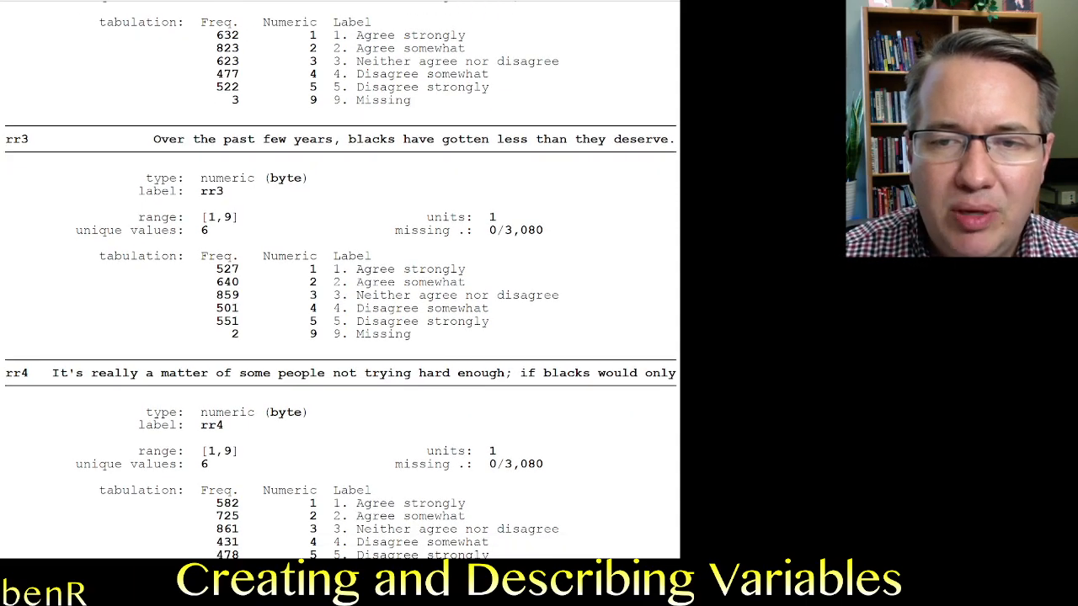
mouse_move(465, 270)
mouse_down()
mouse_move(350, 257)
mouse_move(356, 269)
mouse_up()
scroll(341, 278, up, 8)
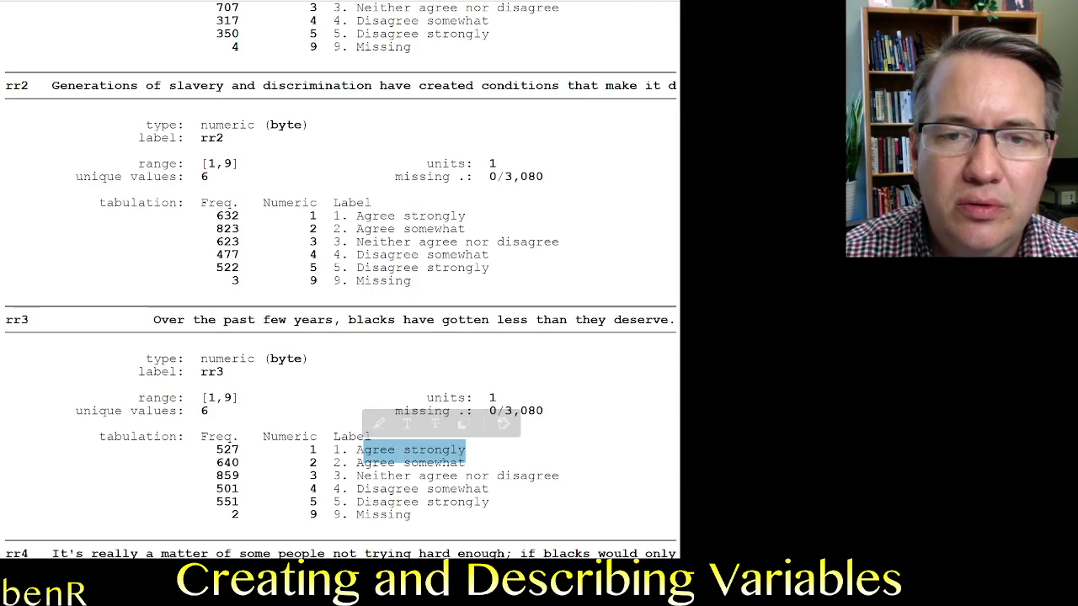
click(411, 451)
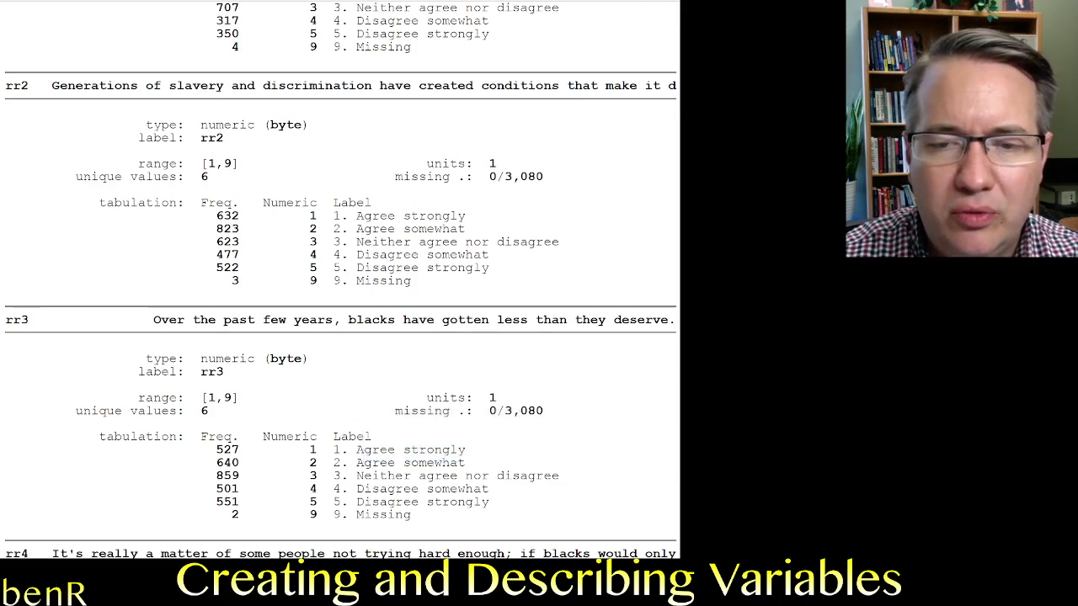
drag(489, 508, 216, 490)
drag(154, 320, 606, 319)
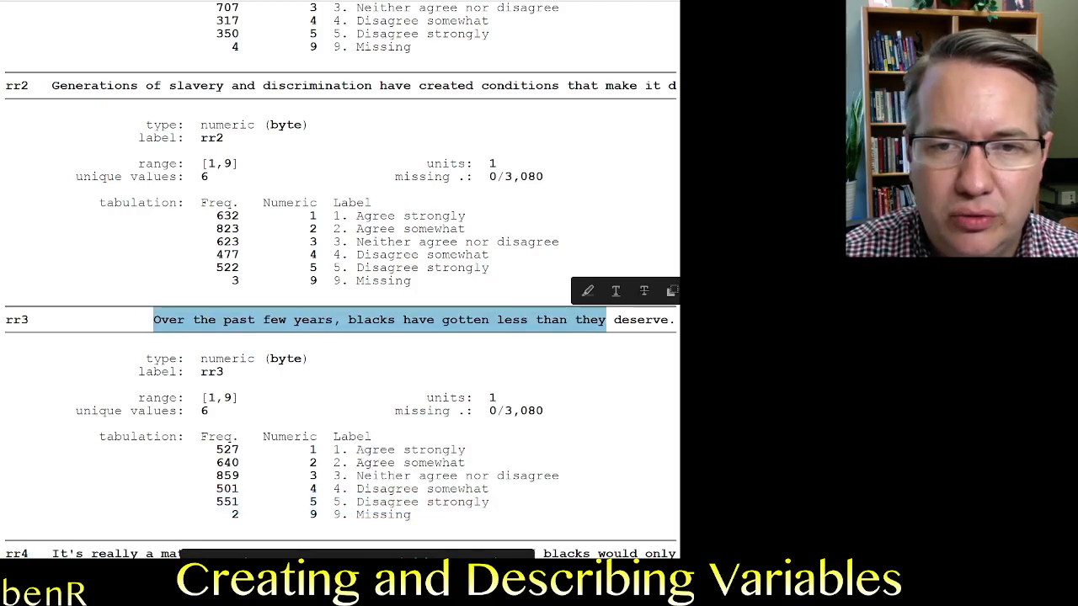
Compare the direction of the agree and disagree codes for rr2 and rr1 with their question wording.
scroll(343, 280, up, 1)
drag(356, 288, 488, 301)
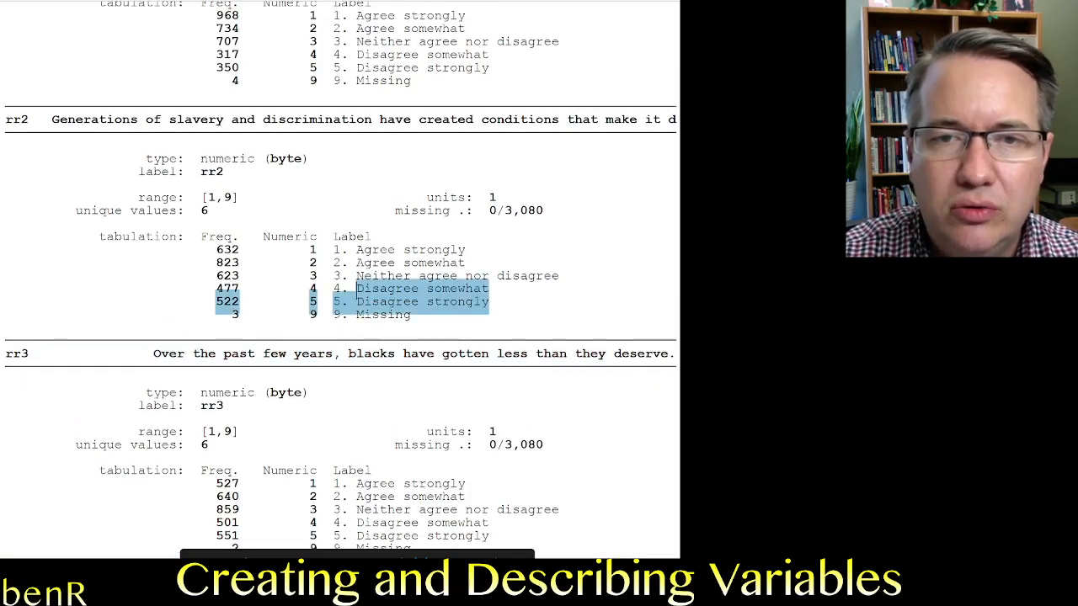
drag(51, 119, 427, 119)
scroll(343, 279, up, 6)
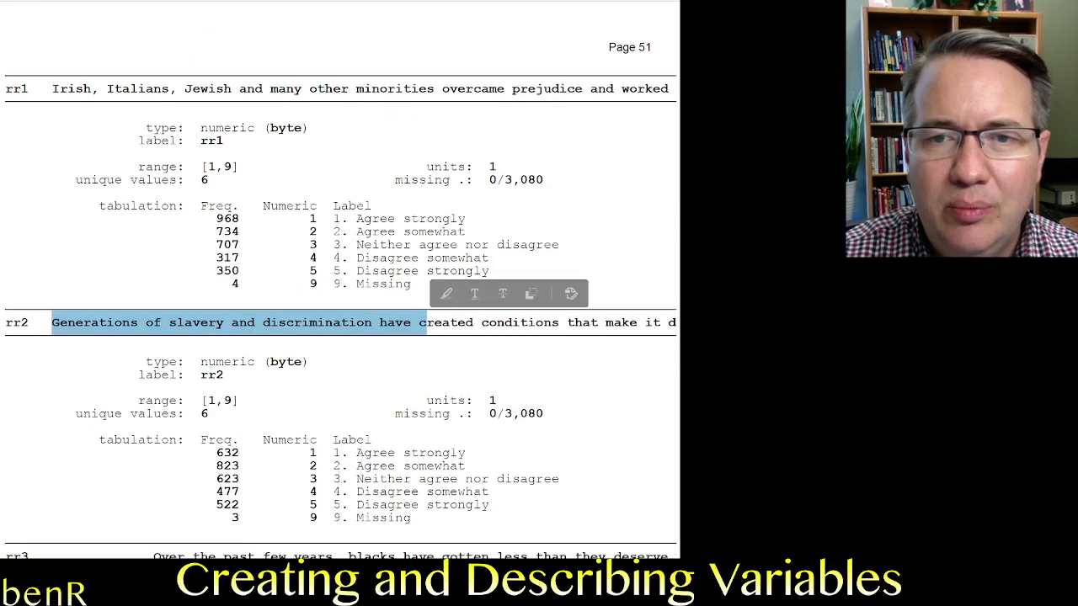
scroll(340, 279, down, 1)
click(52, 77)
drag(355, 260, 489, 260)
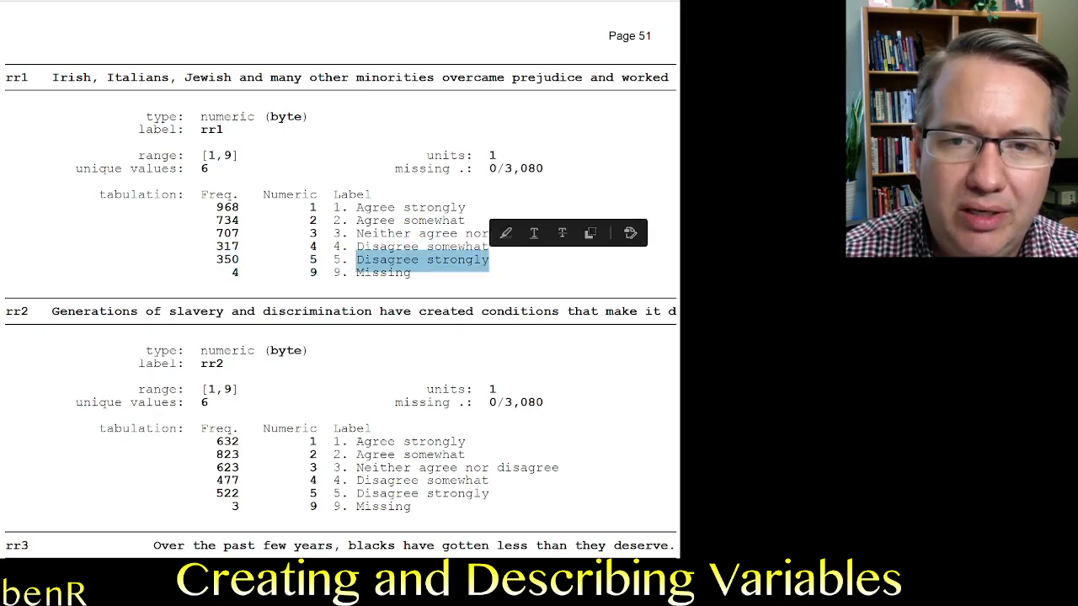
drag(465, 208, 357, 209)
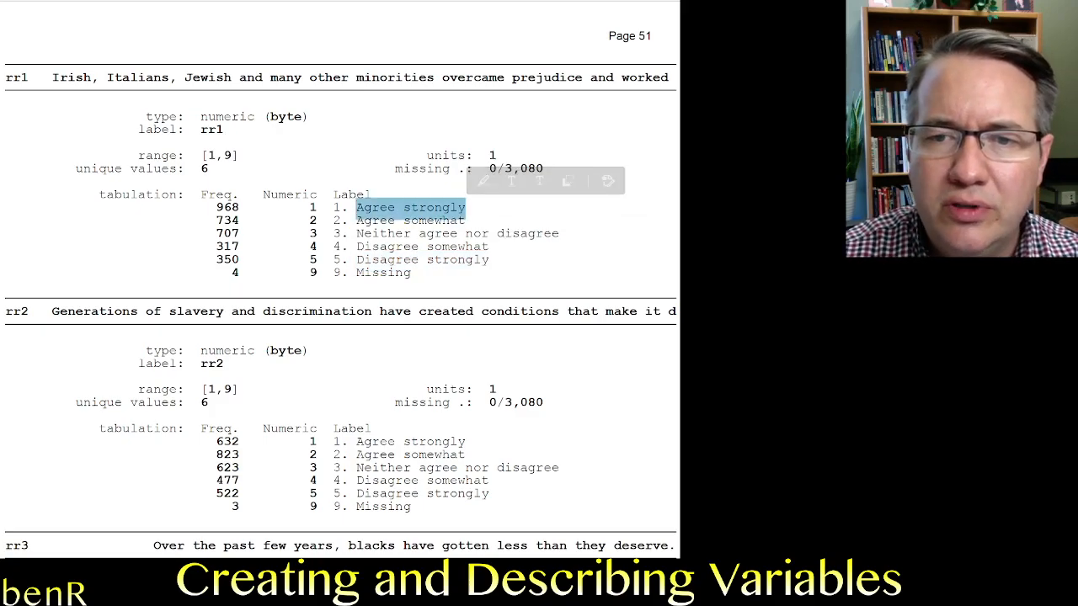
Examine rr4's question wording and its response codes, starting with the Agree strongly end.
scroll(341, 290, down, 1)
scroll(340, 280, down, 15)
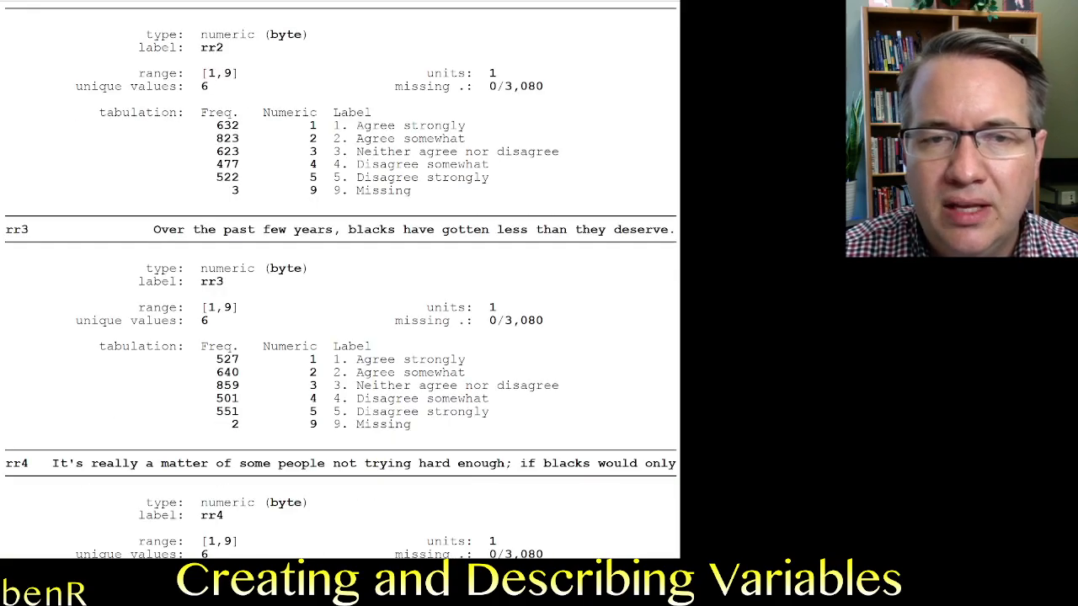
scroll(340, 281, down, 1)
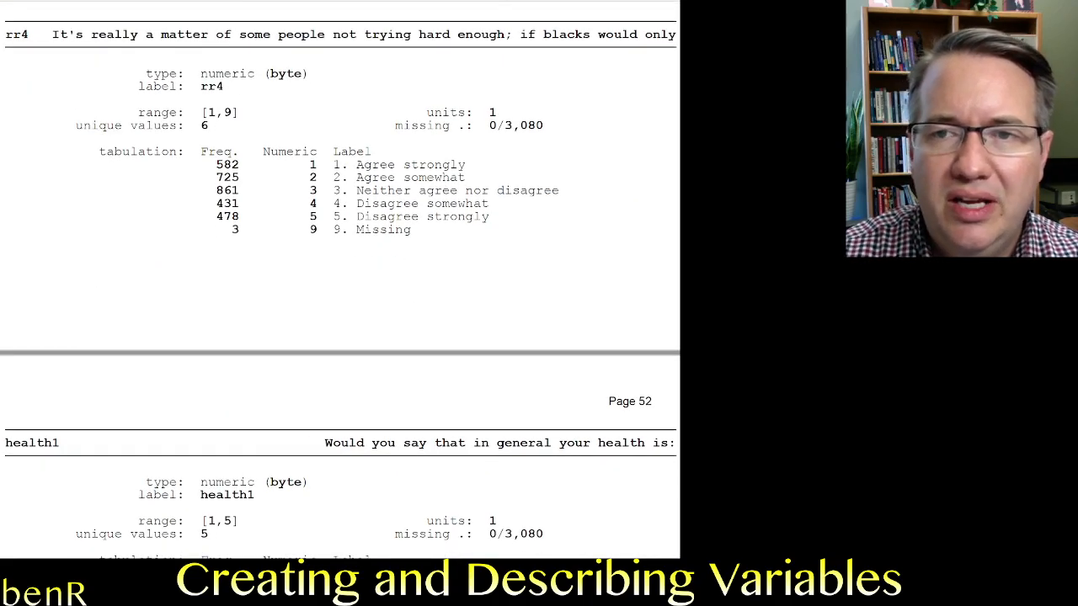
drag(52, 34, 677, 34)
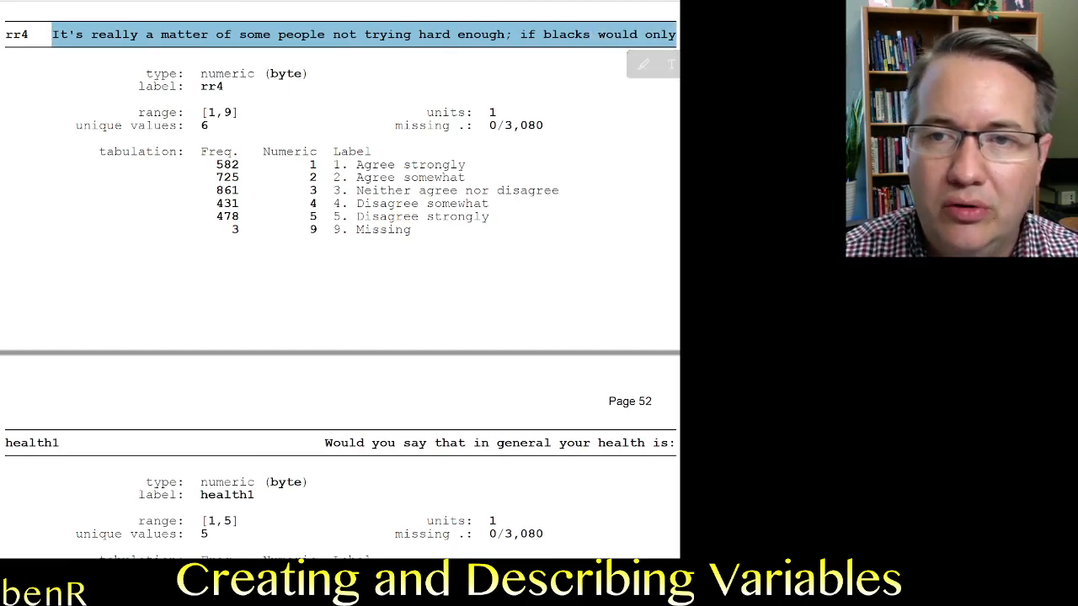
scroll(340, 283, down, 1)
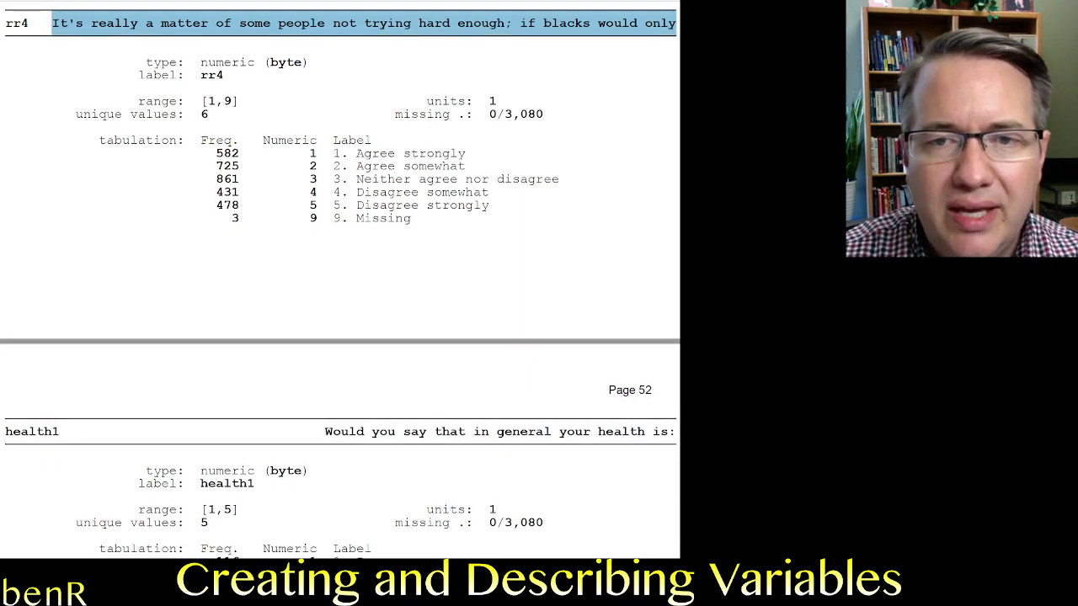
mouse_move(246, 167)
mouse_down()
mouse_move(435, 154)
mouse_move(333, 141)
mouse_move(335, 153)
mouse_up()
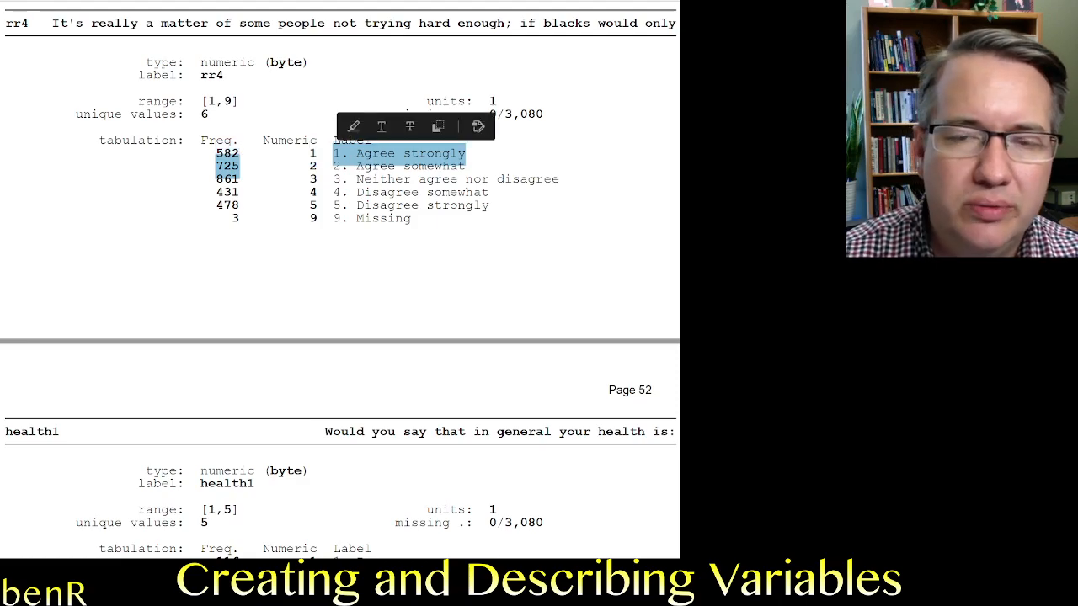
click(354, 270)
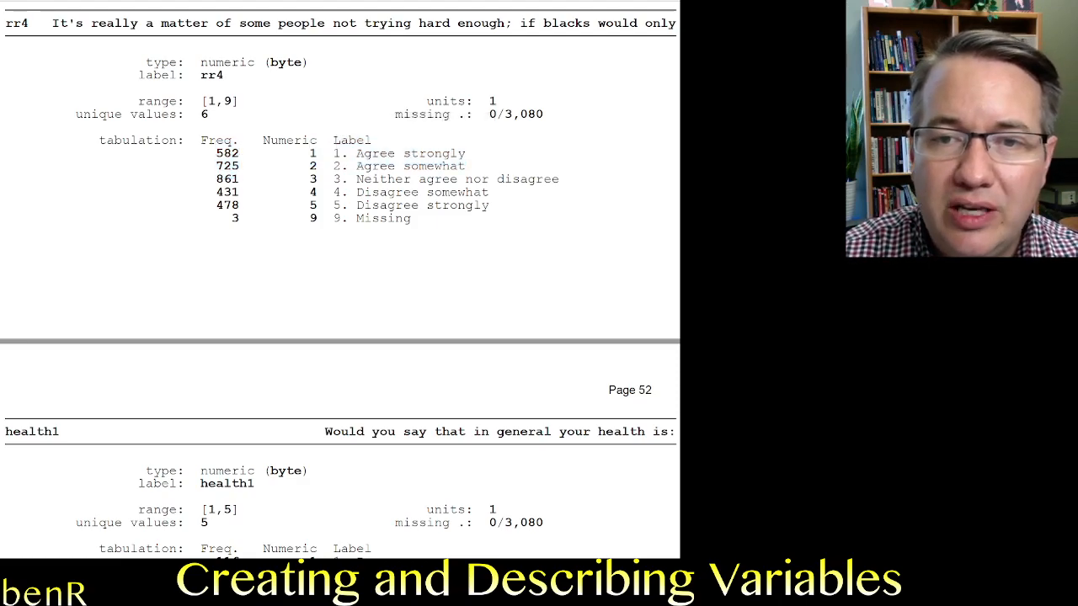
Review the rr3 and rr2 entries again and highlight the Missing label in rr1's tabulation.
scroll(364, 181, up, 10)
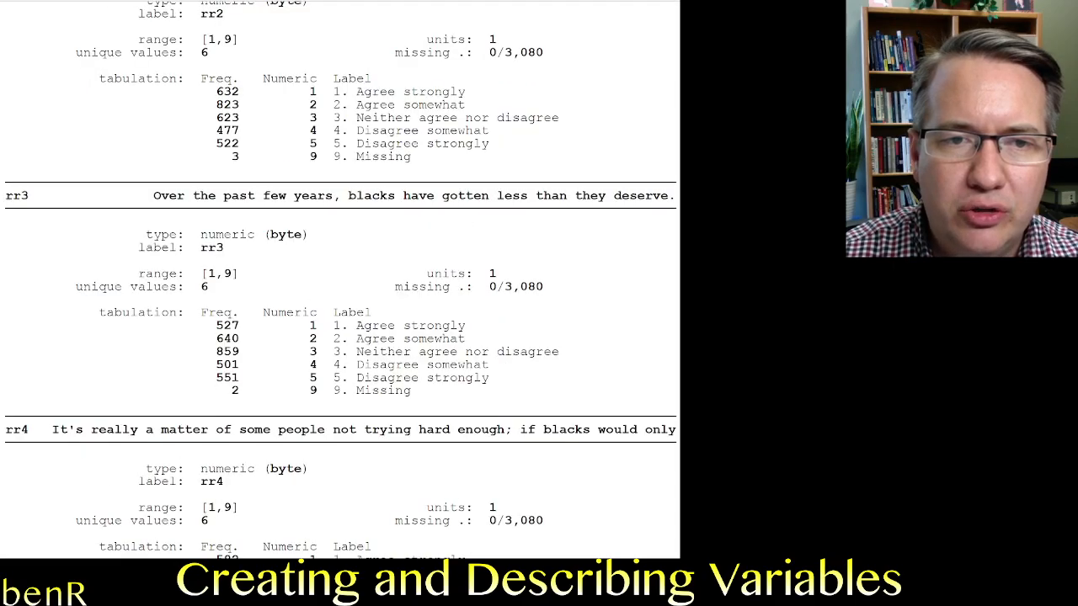
scroll(341, 282, down, 3)
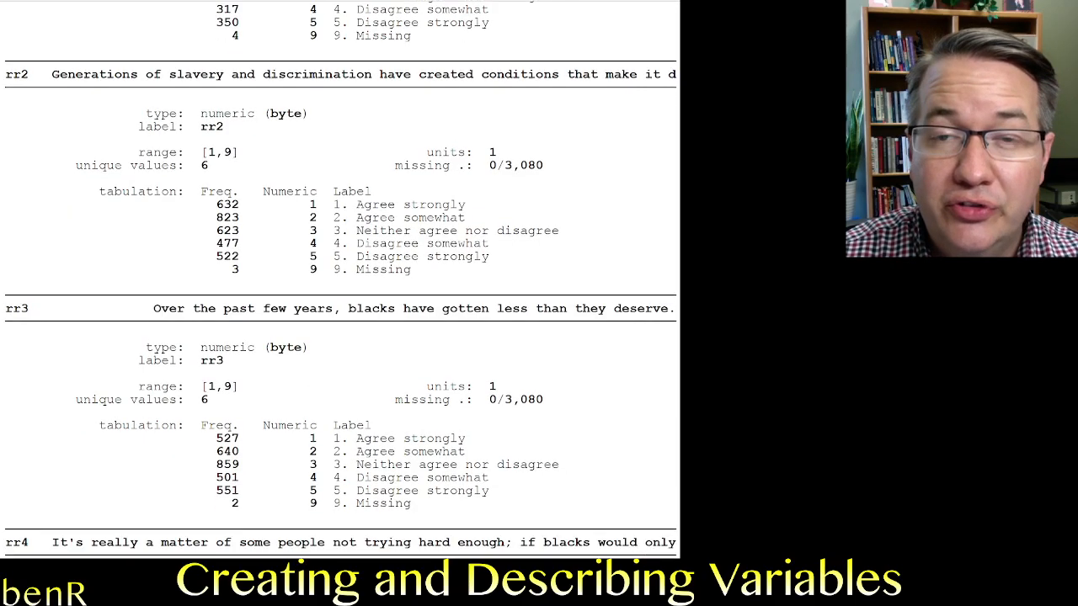
scroll(341, 278, up, 2)
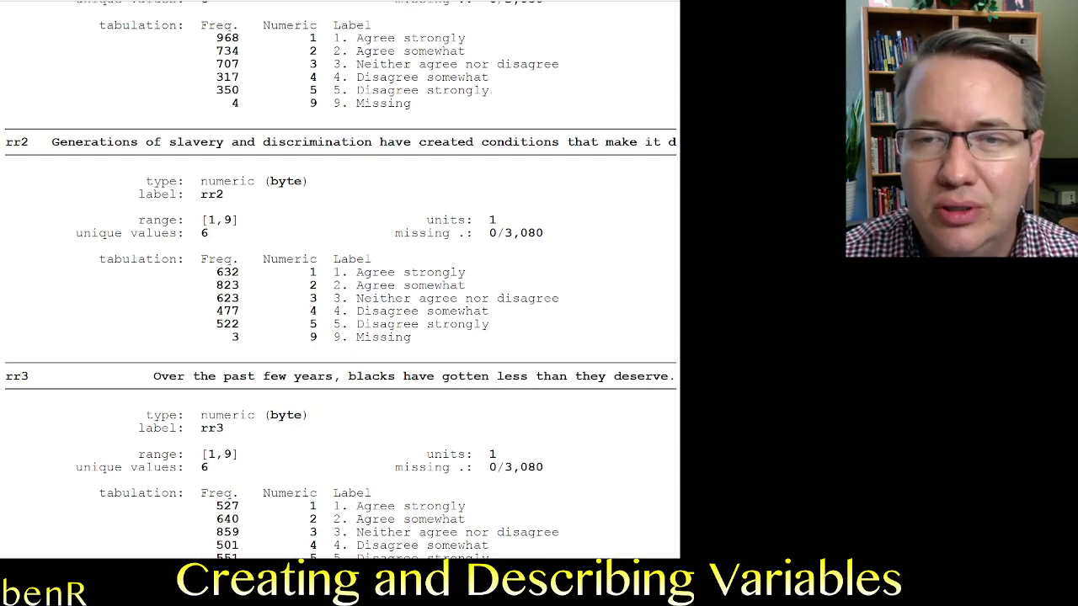
drag(334, 103, 411, 103)
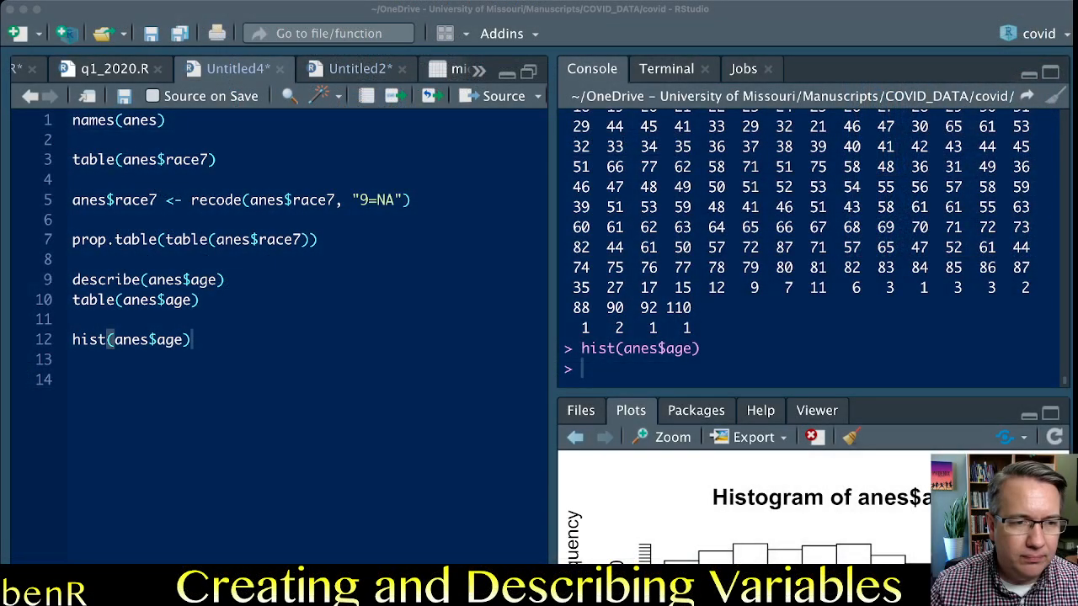
Switch to RStudio and clear all existing code from the Untitled4 script.
click(74, 381)
drag(74, 361, 73, 121)
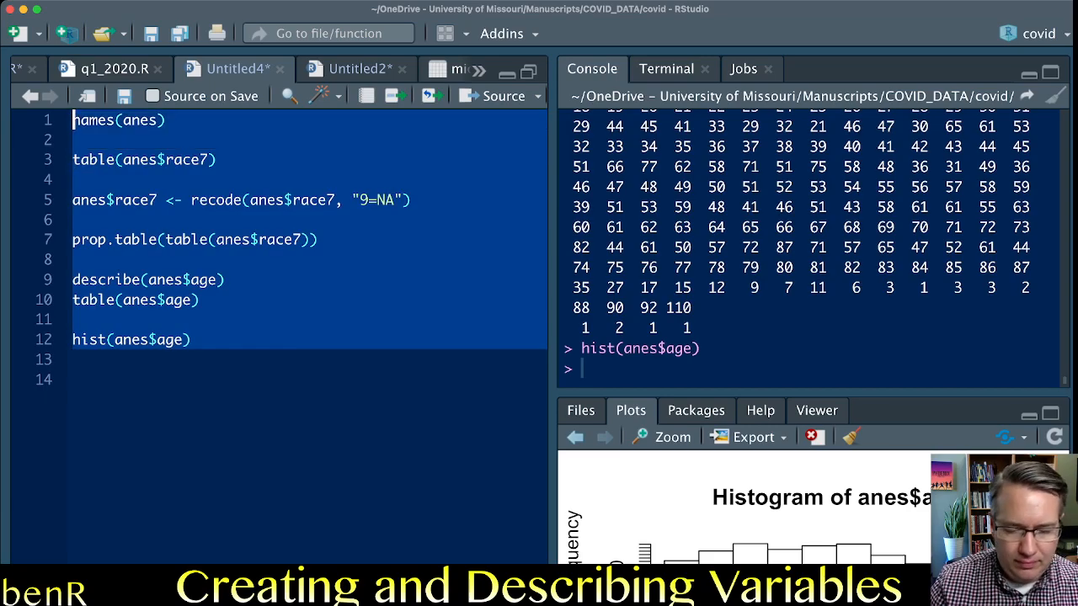
key(BackSpace)
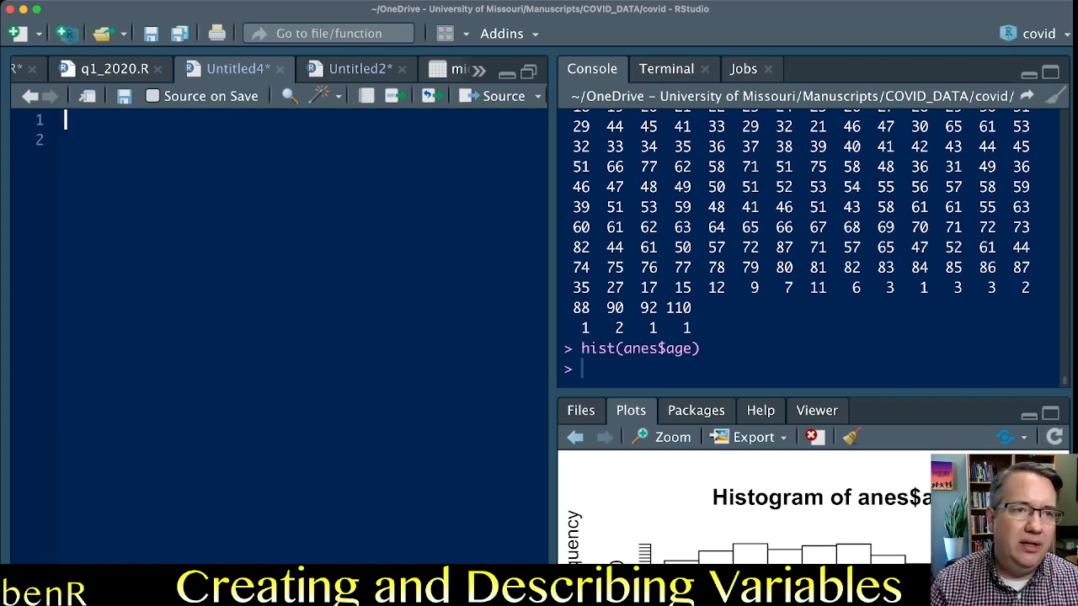
Begin an assignment to anes$rr1 on the script's first line.
text(anes$rr)
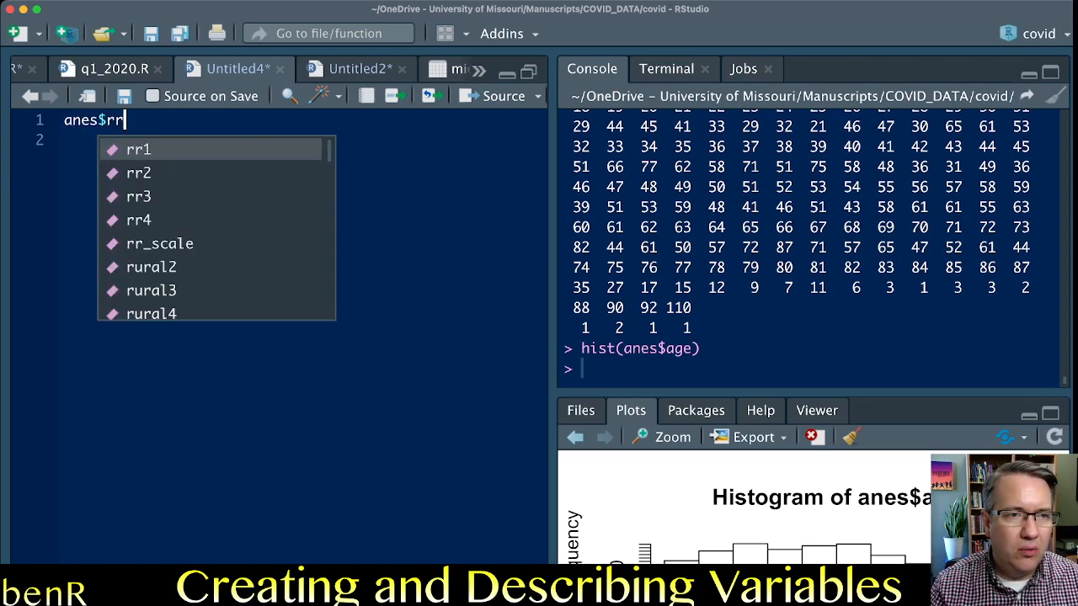
key(Tab)
text(<-)
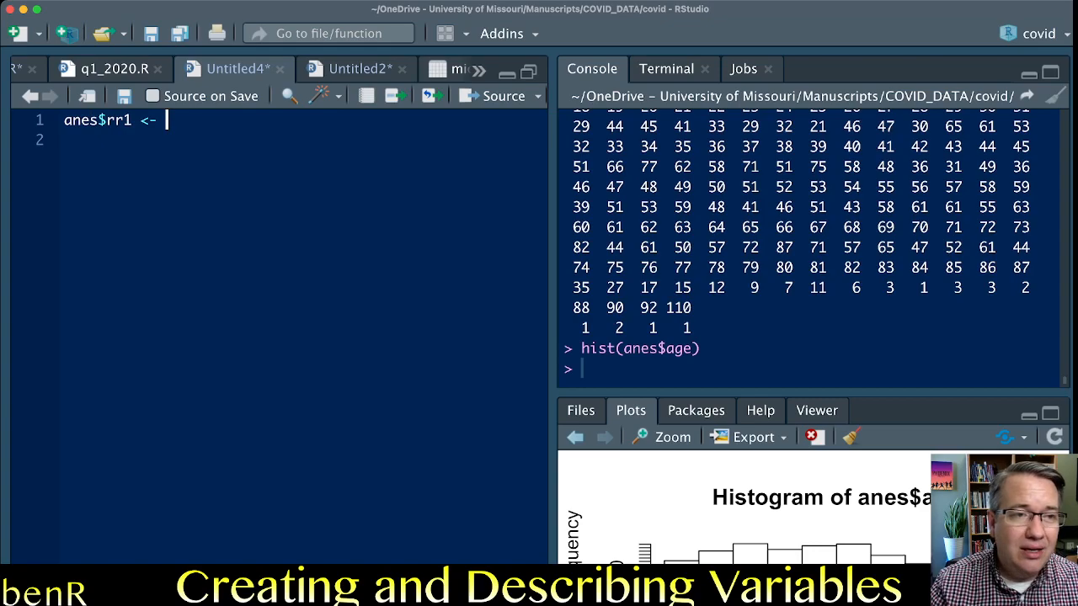
double_click(117, 121)
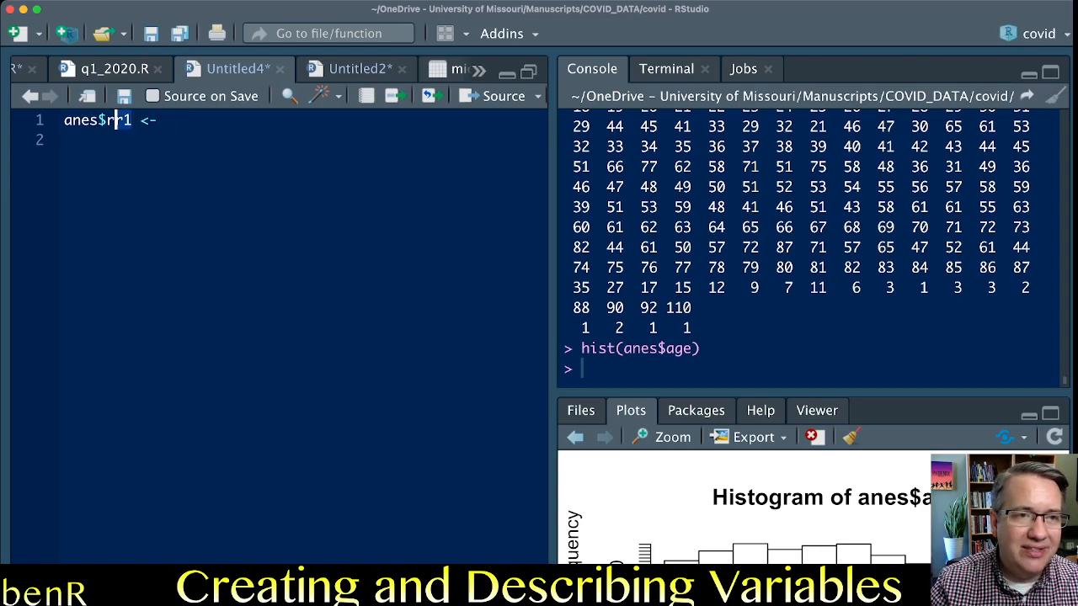
drag(108, 121, 65, 121)
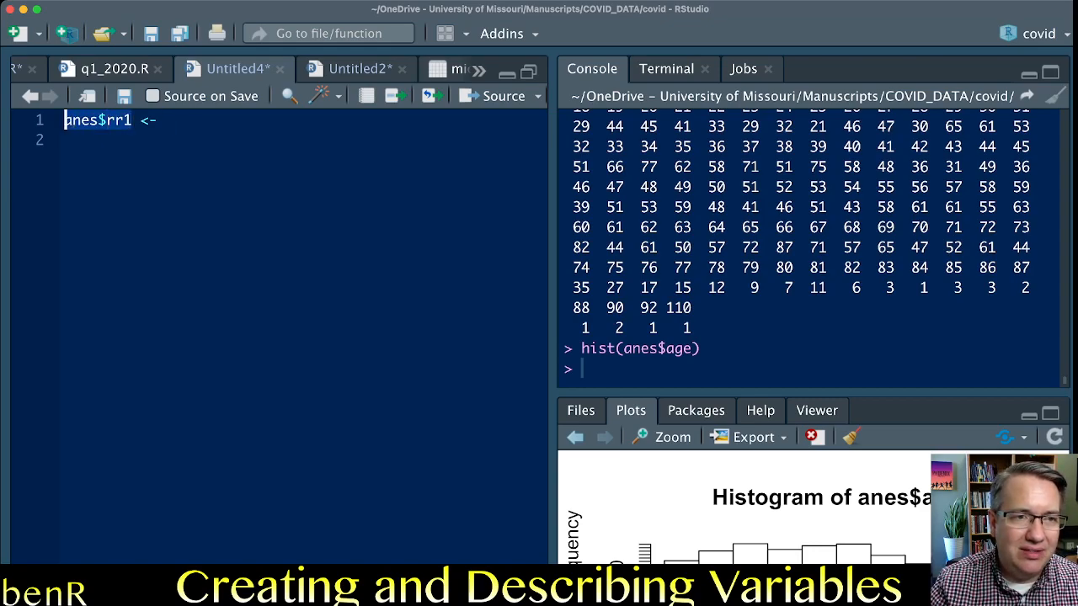
click(125, 120)
key(BackSpace)
key(BackSpace)
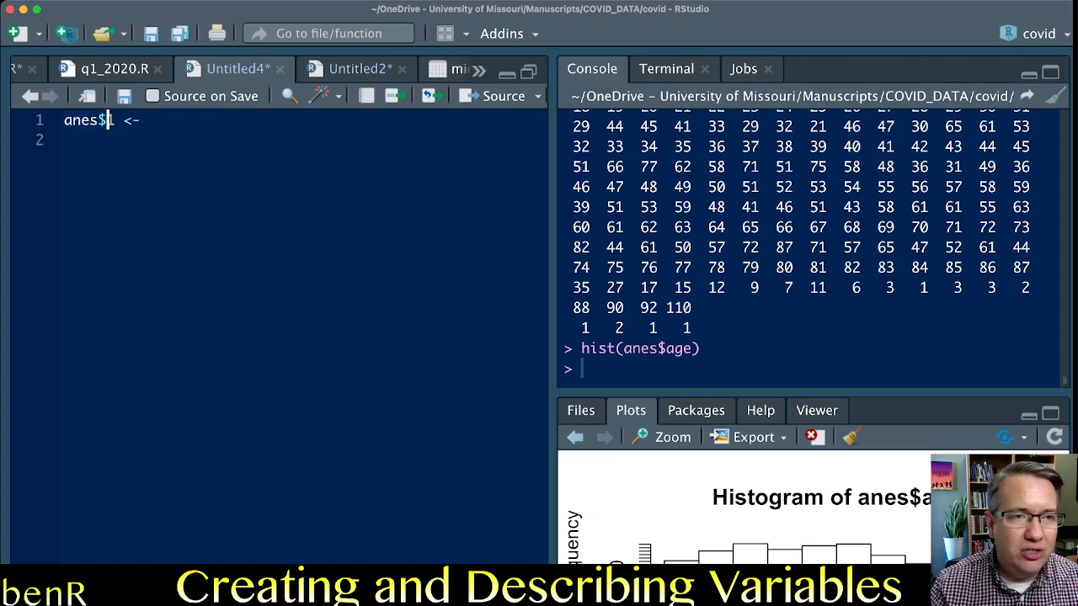
text(RR)
key(BackSpace)
key(BackSpace)
text(rac)
key(BackSpace)
text(esent1)
key(Left)
key(BackSpace)
key(BackSpace)
key(BackSpace)
key(BackSpace)
key(BackSpace)
key(BackSpace)
key(BackSpace)
key(BackSpace)
key(BackSpace)
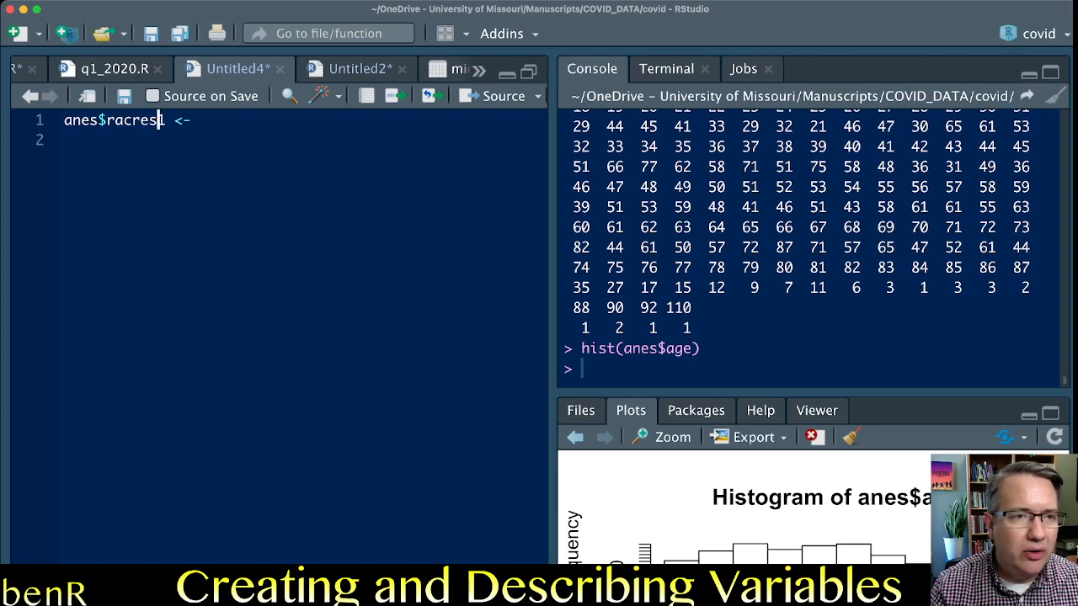
text(rr)
key(Right)
key(Right)
key(Right)
key(Right)
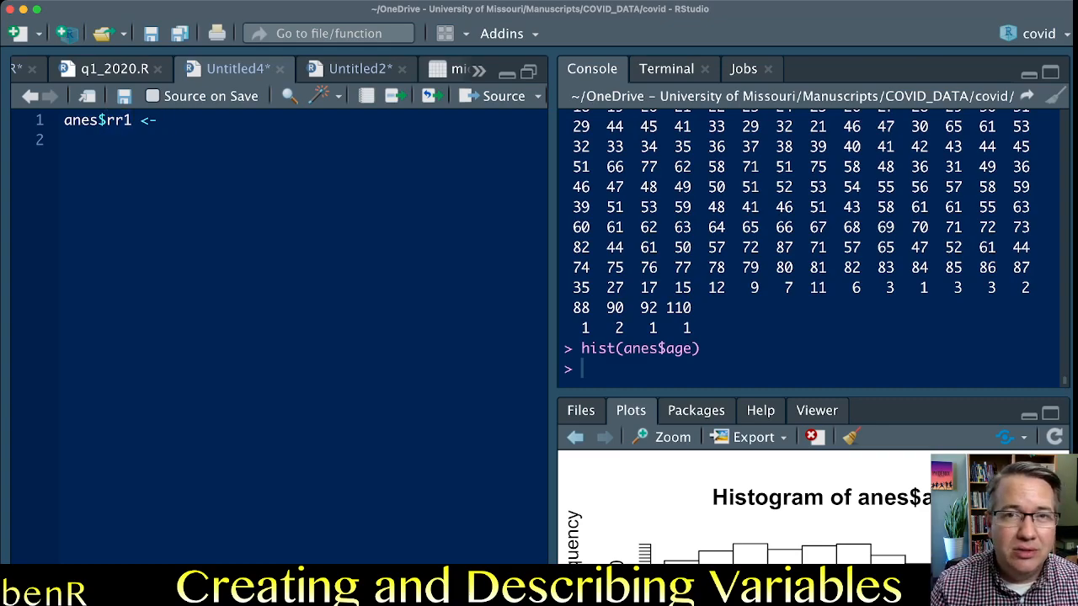
Complete the assignment with a recode() call that takes anes$rr1 as its variable.
text(recode()
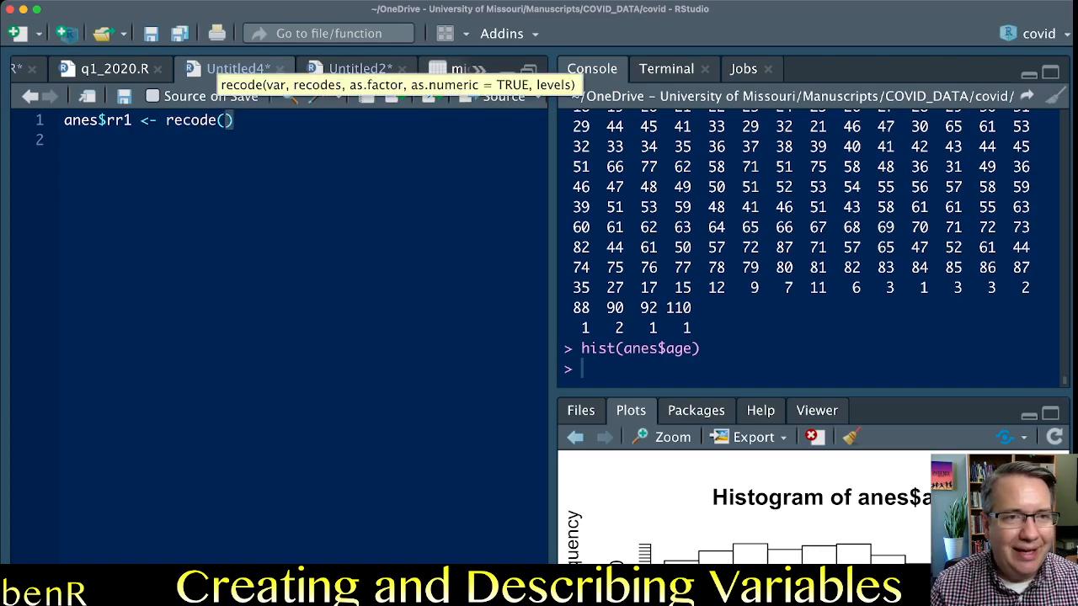
text(anes$rr)
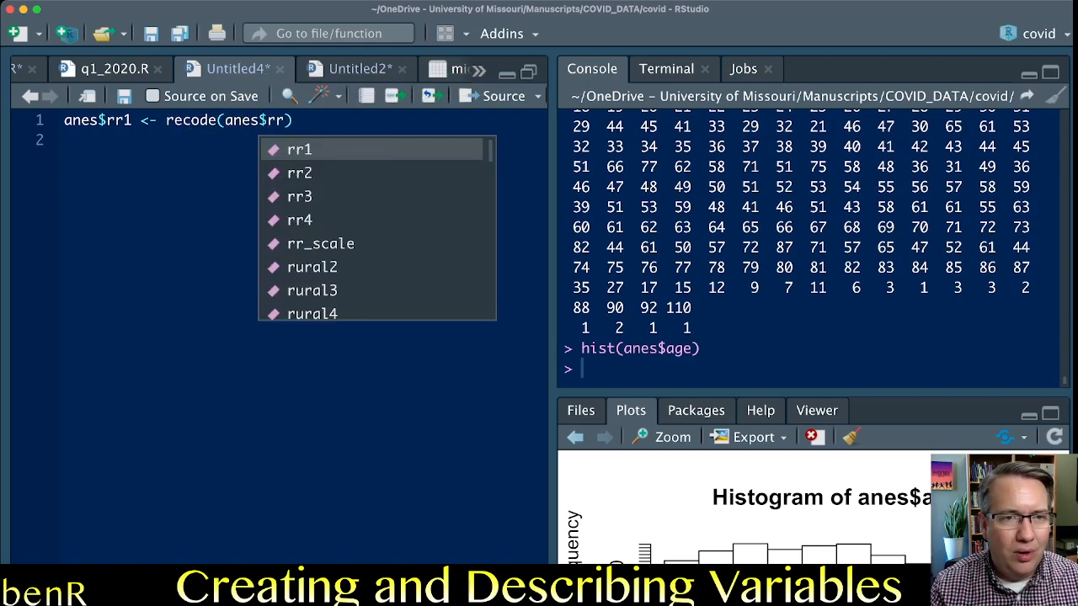
text(1,)
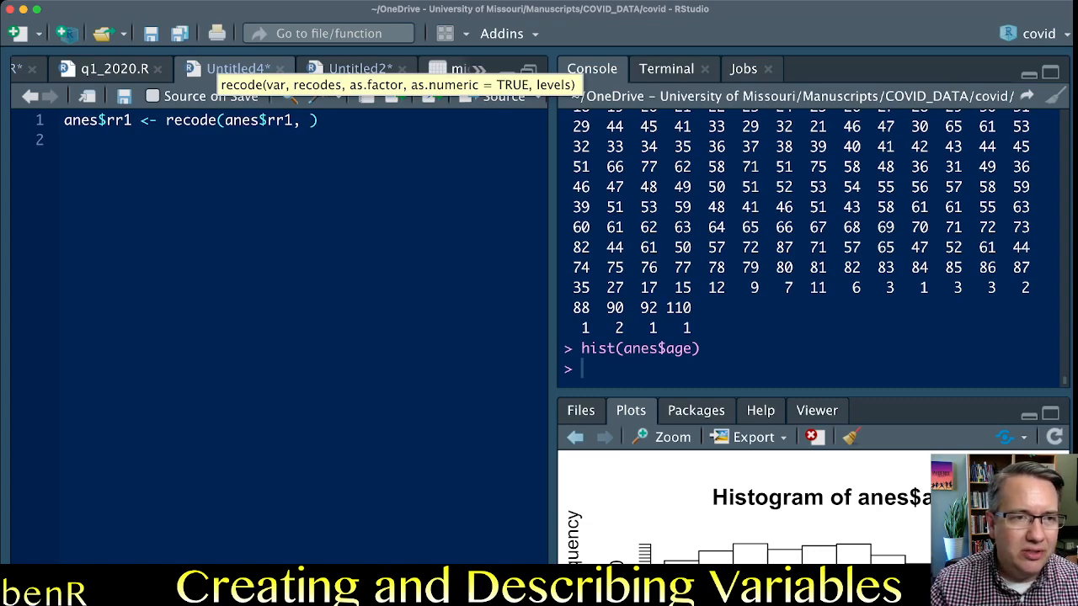
double_click(191, 121)
drag(225, 120, 287, 120)
click(301, 120)
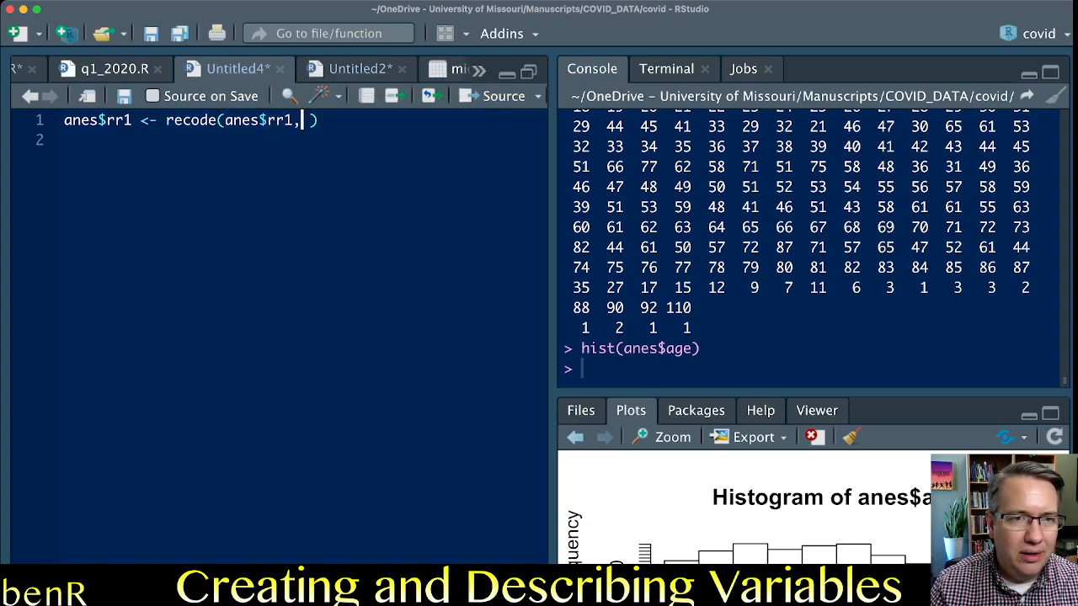
Start the quoted recode rules for anes$rr1 with 1=5.
text(")
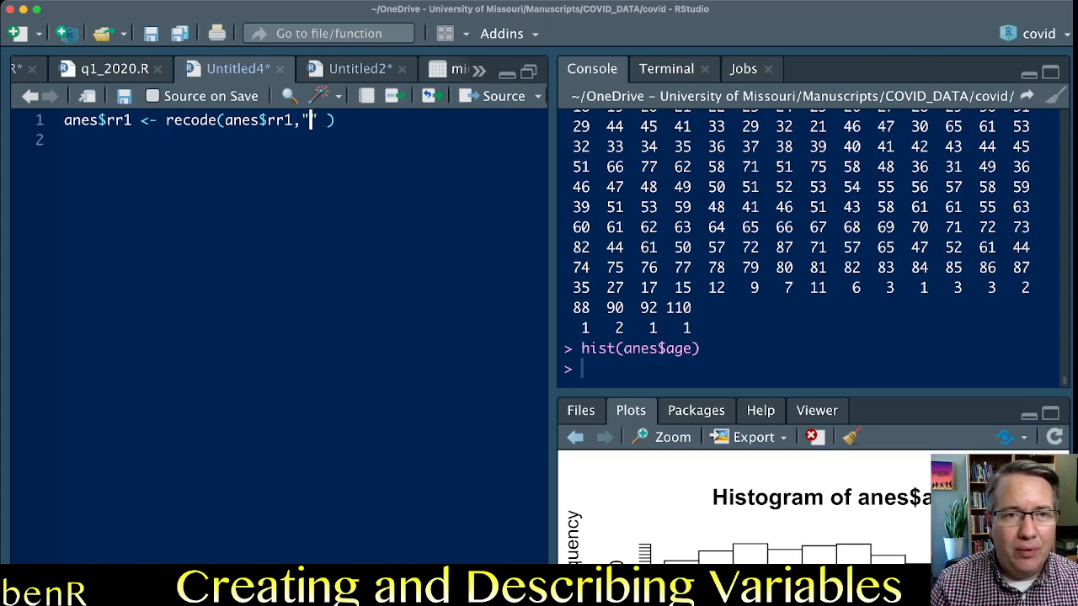
text(1=5)
key(Left)
key(Left)
key(Left)
key(Right)
key(Right)
key(shift+Right)
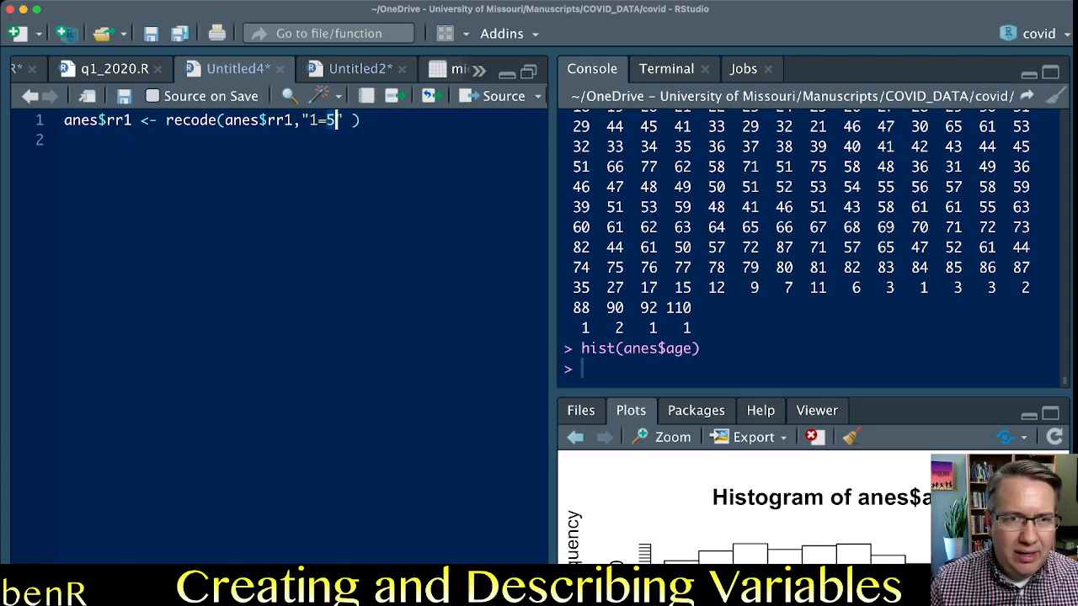
key(Right)
Append the rules 2=4 and 3=3 to the rr1 recode string, separated by semicolons.
text(;2)
text(=4;3=3)
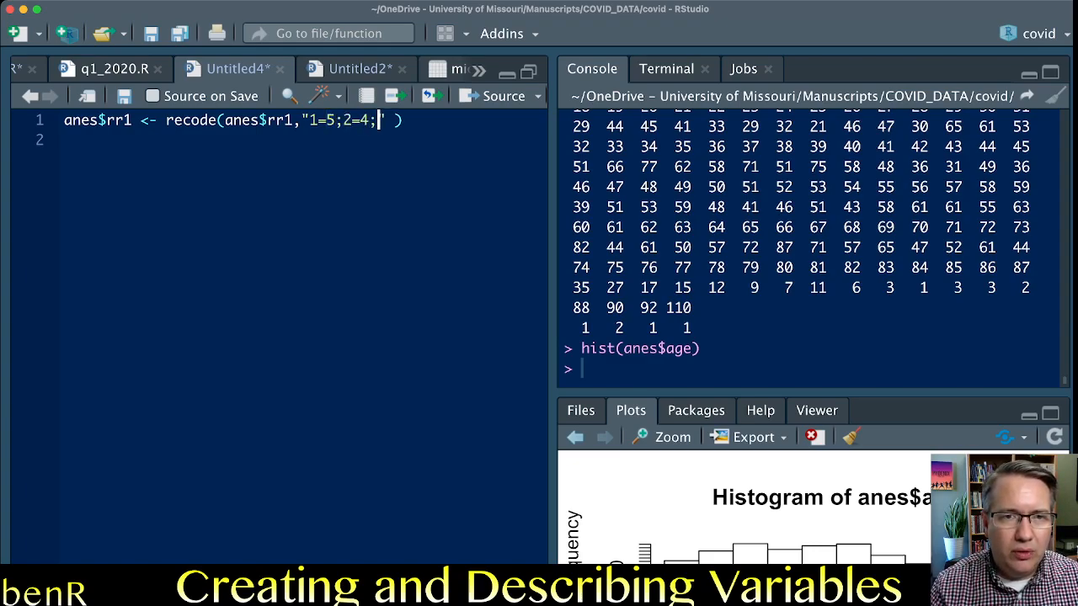
key(shift+Left)
key(shift+Left)
key(shift+Left)
key(Right)
key(Right)
key(Left)
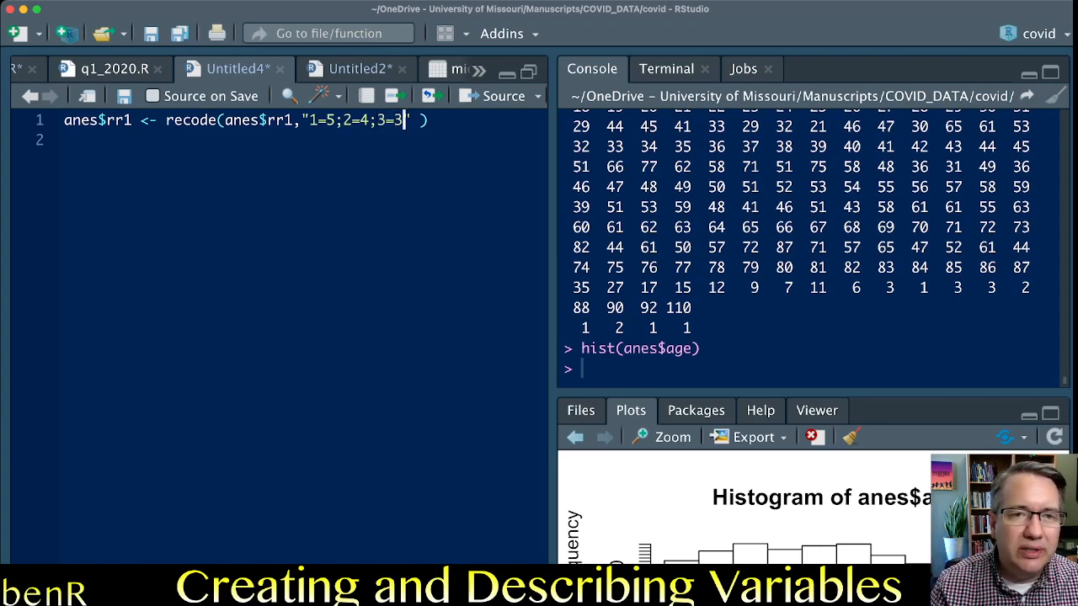
Finish the rr1 recode string with the rules 4=2, 5=1 and 9=NA.
text(;4=2;51)
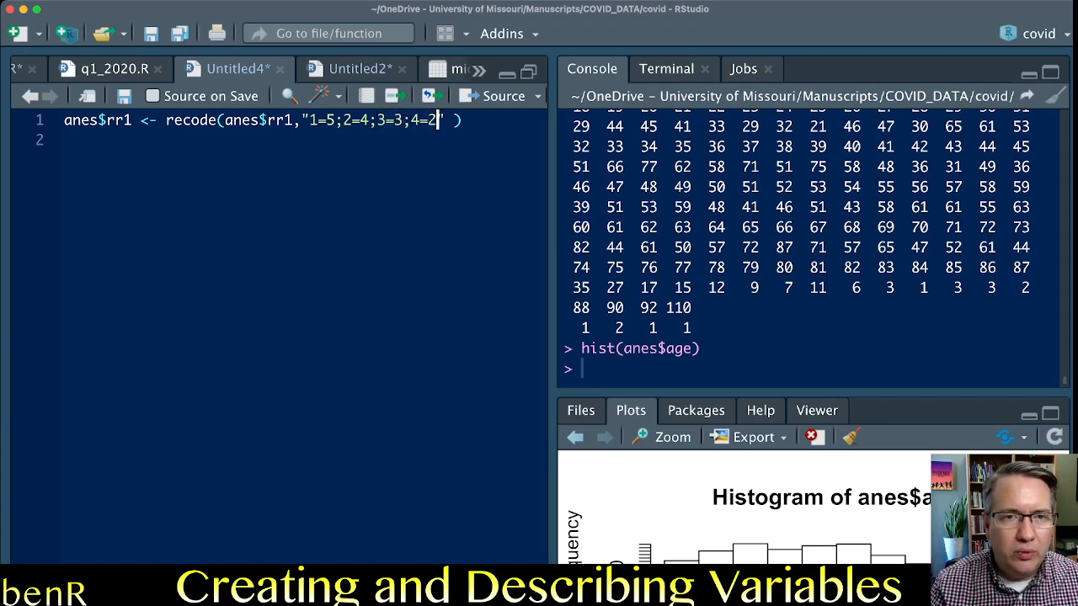
key(BackSpace)
text(=1)
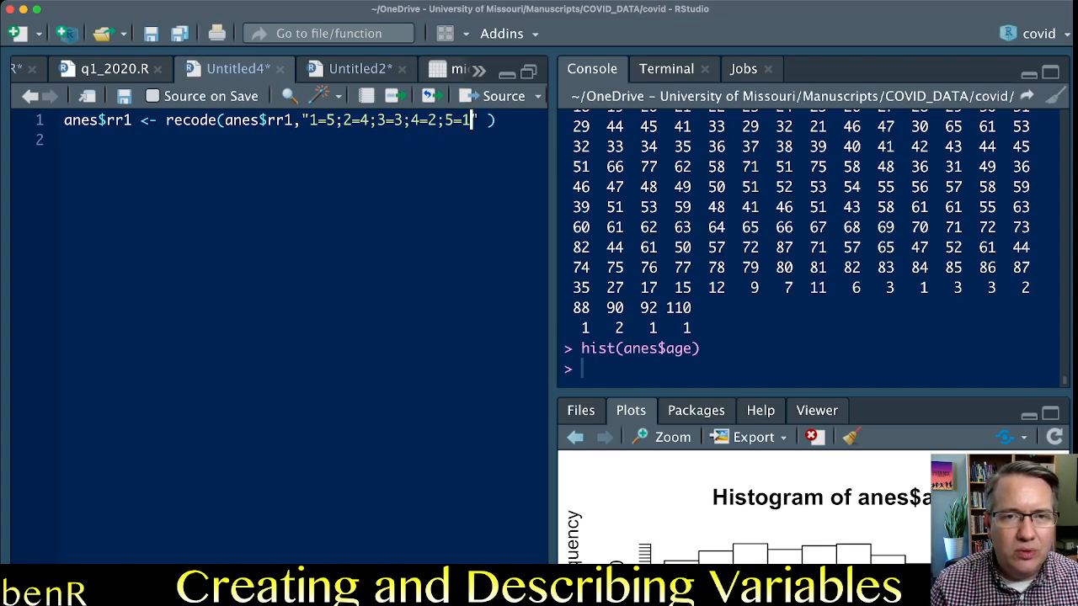
text(;9=)
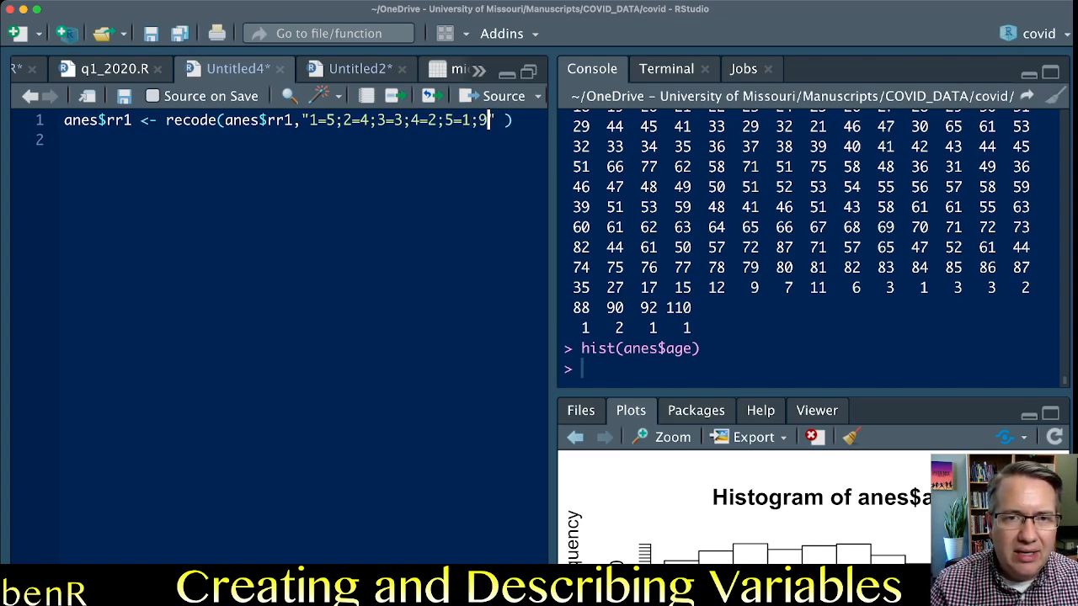
text(NA)
Review each rule in the rr1 recode string from 9=NA back to 1=5, along with the recode function name.
key(shift+Left)
key(shift+Left)
key(shift+Left)
key(shift+Left)
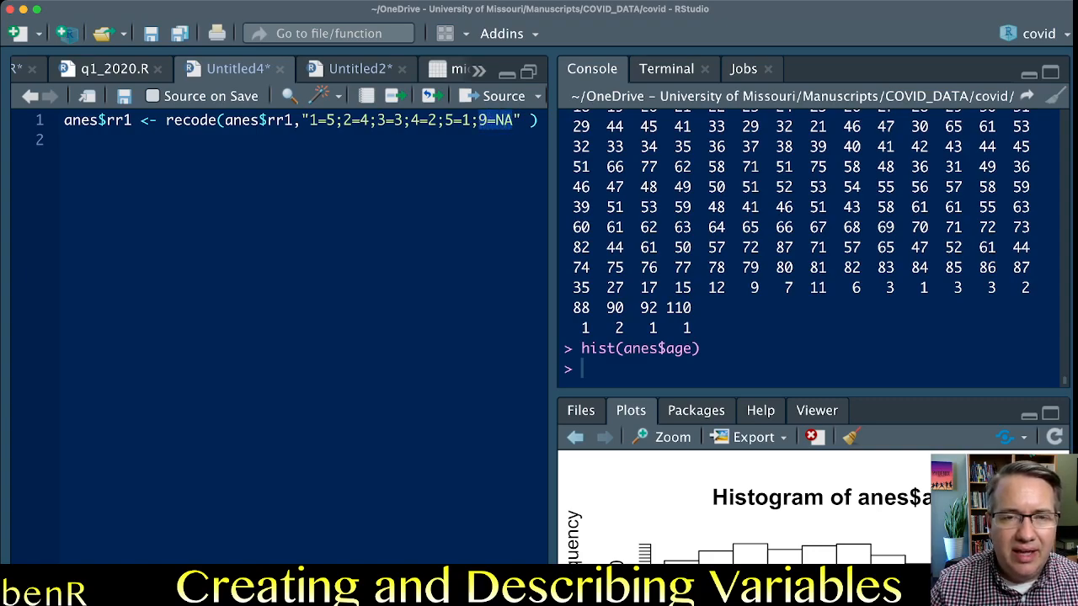
key(Left)
key(Left)
key(shift+Left)
key(shift+Left)
key(shift+Left)
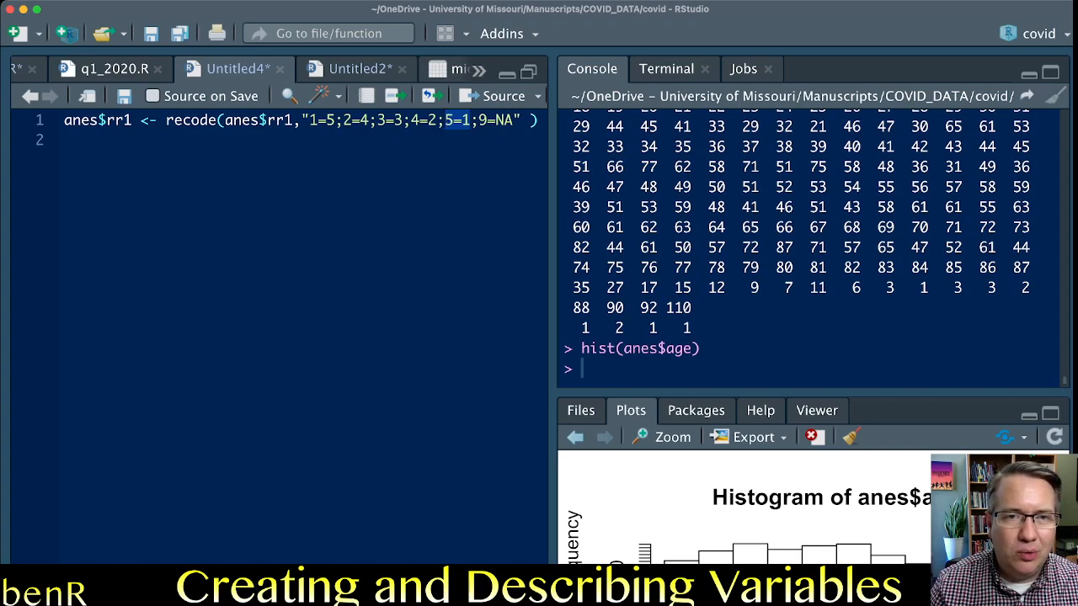
key(Left)
key(Left)
key(shift+Left)
key(shift+Left)
key(shift+Left)
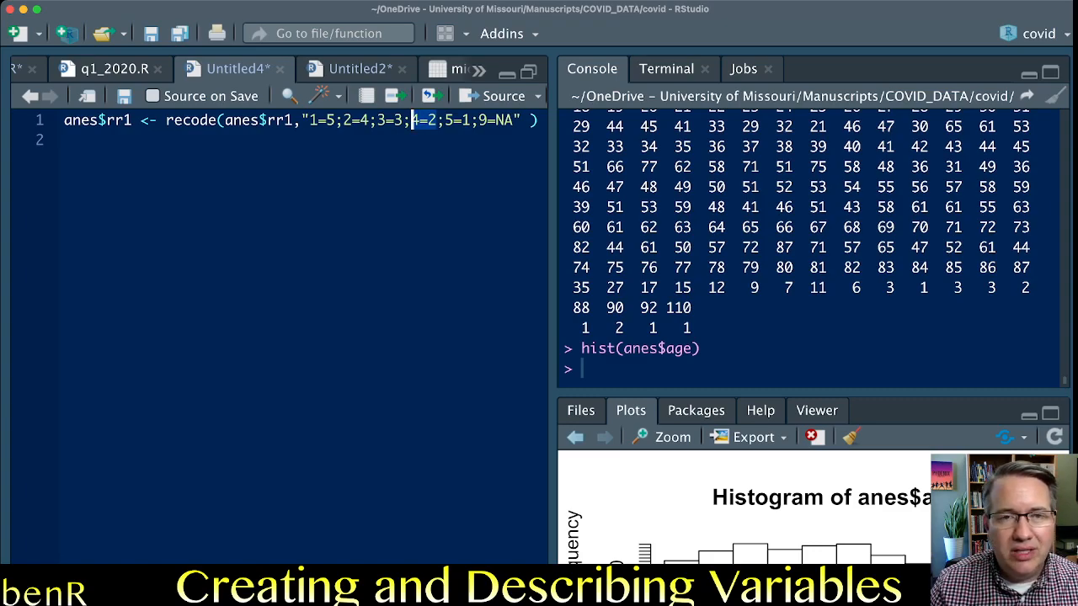
key(Left)
key(Left)
key(shift+Left)
key(shift+Left)
key(shift+Left)
key(Left)
key(Left)
key(shift+Left)
key(shift+Left)
key(shift+Left)
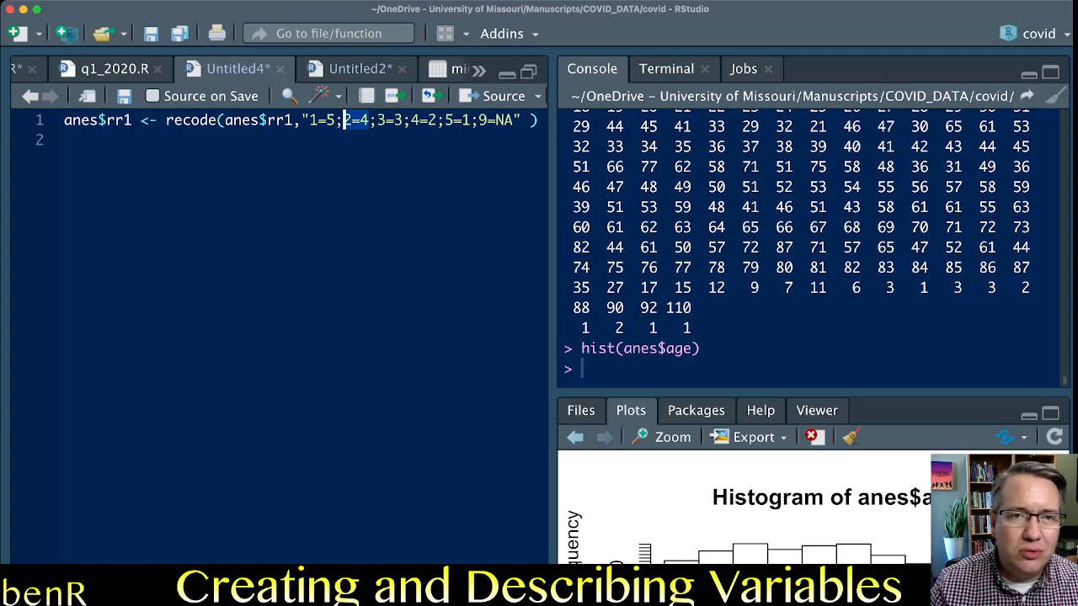
key(Left)
key(Left)
key(shift+Left)
key(shift+Left)
key(shift+Left)
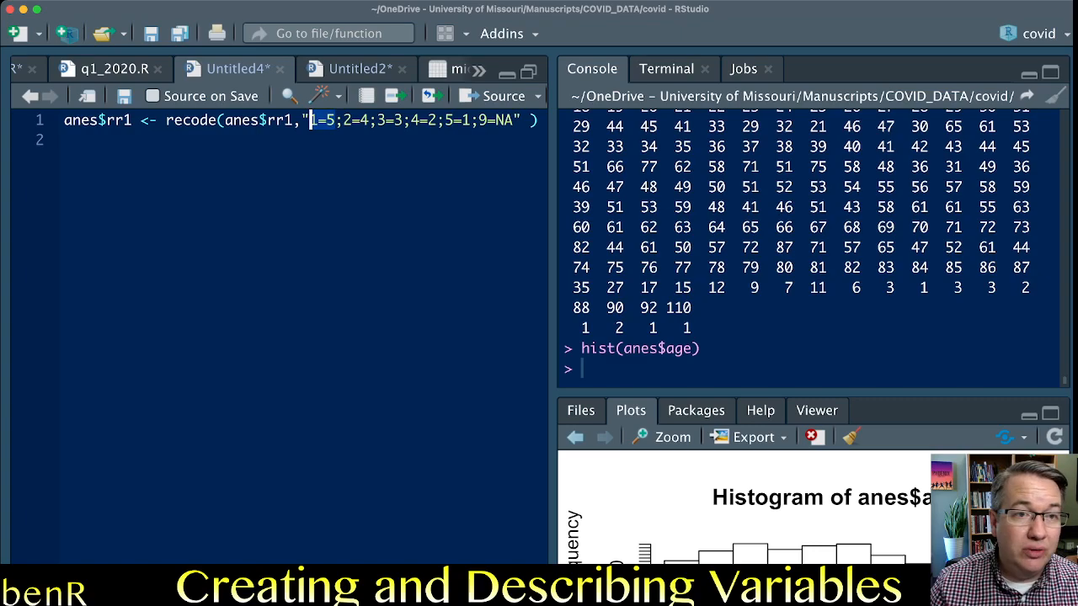
double_click(210, 120)
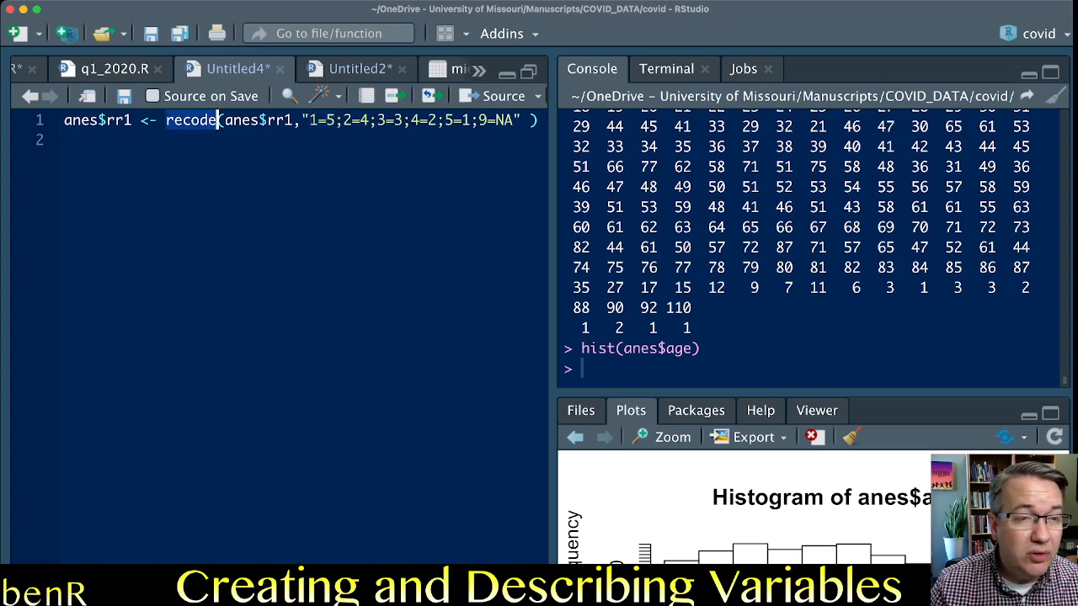
Insert table(anes$rr1) on a new line above the recode statement and run it.
click(65, 120)
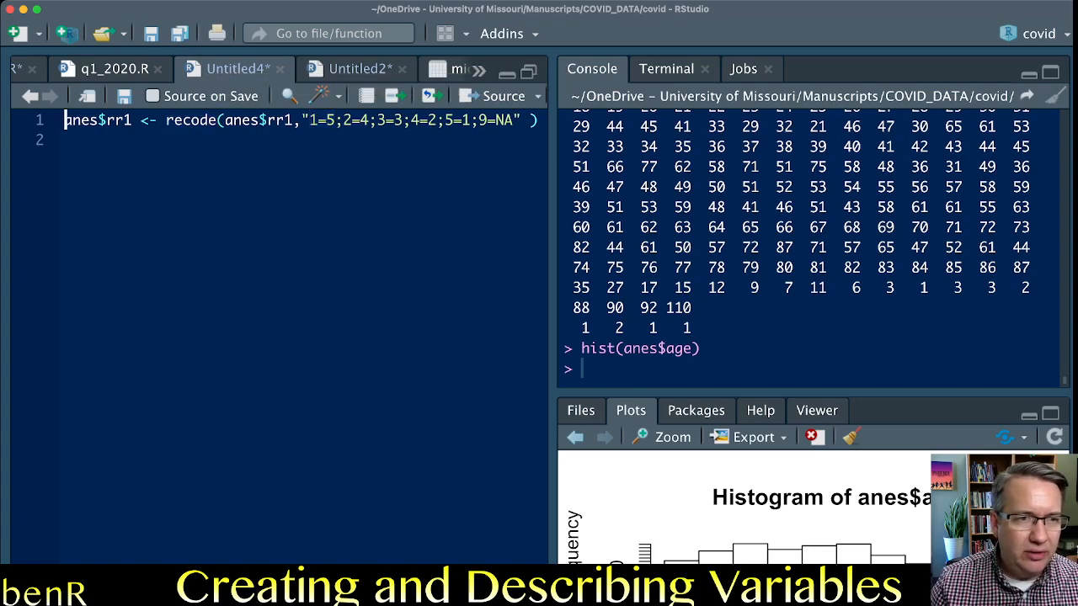
key(Return)
key(Up)
text(table)
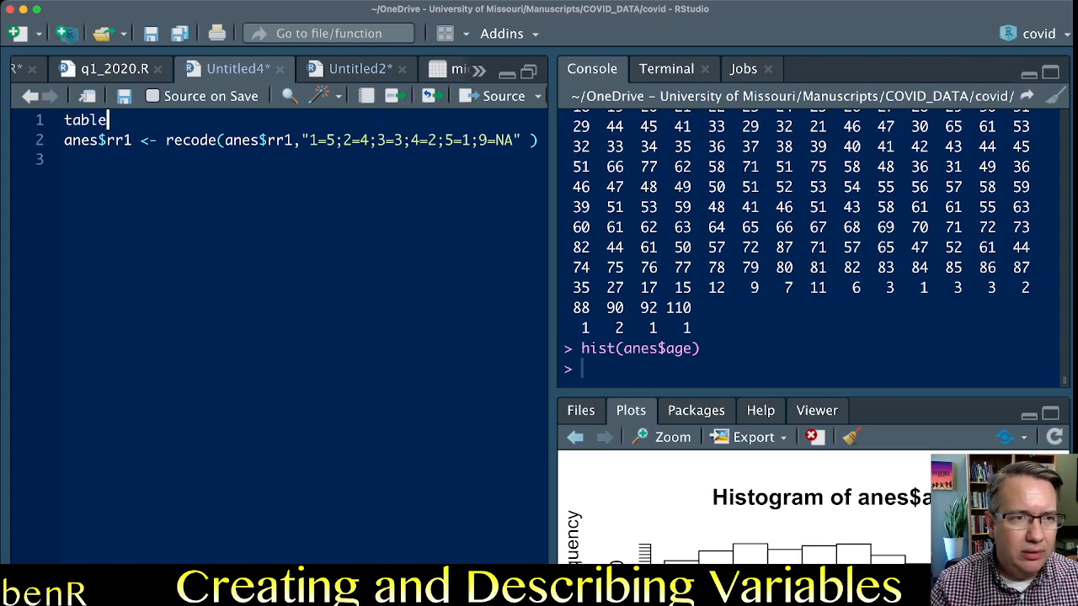
text((anes$rr1)
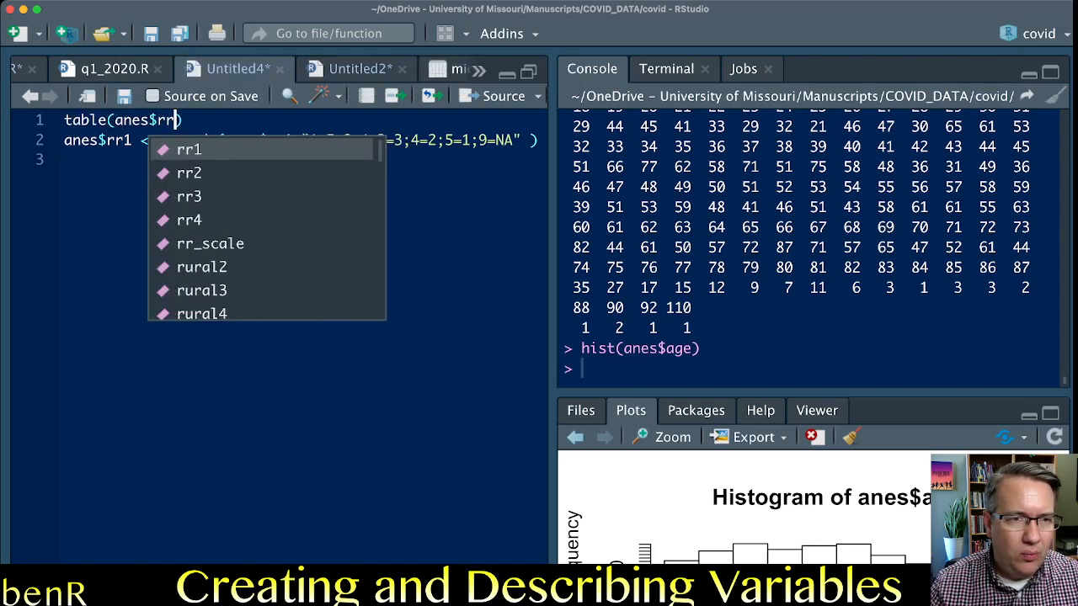
key(super+Return)
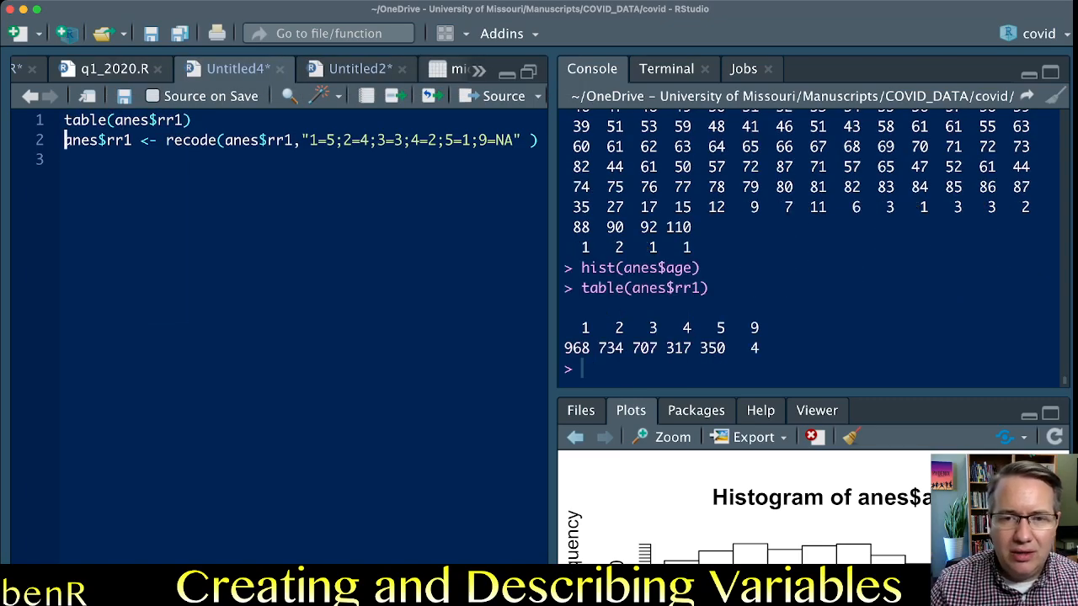
Examine the original rr1 frequency table, comparing the counts for codes 1, 5 and 9.
click(578, 349)
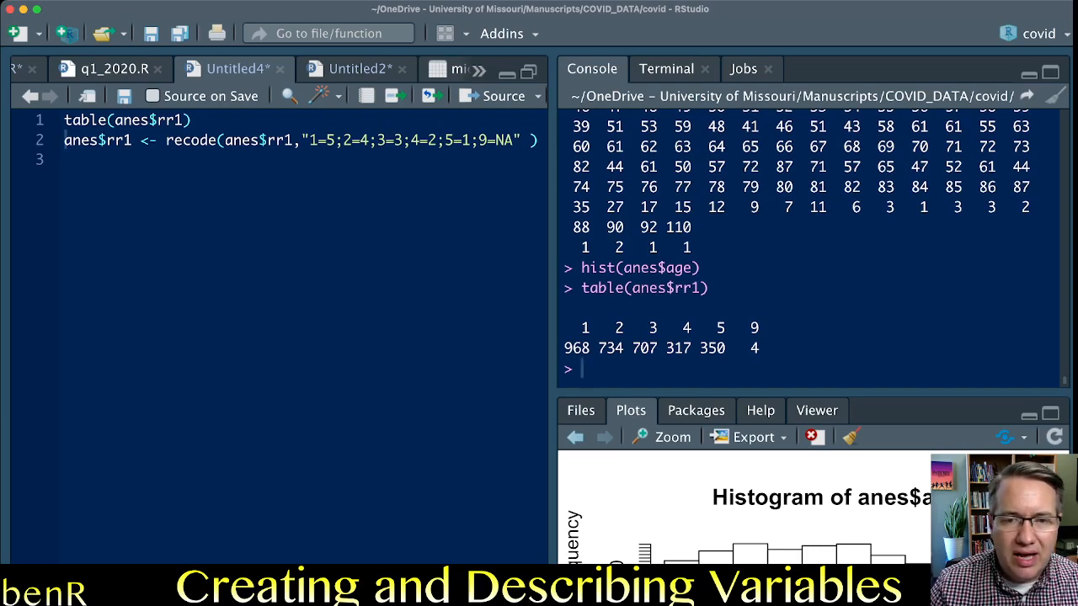
double_click(577, 348)
drag(700, 348, 725, 347)
click(726, 349)
double_click(754, 348)
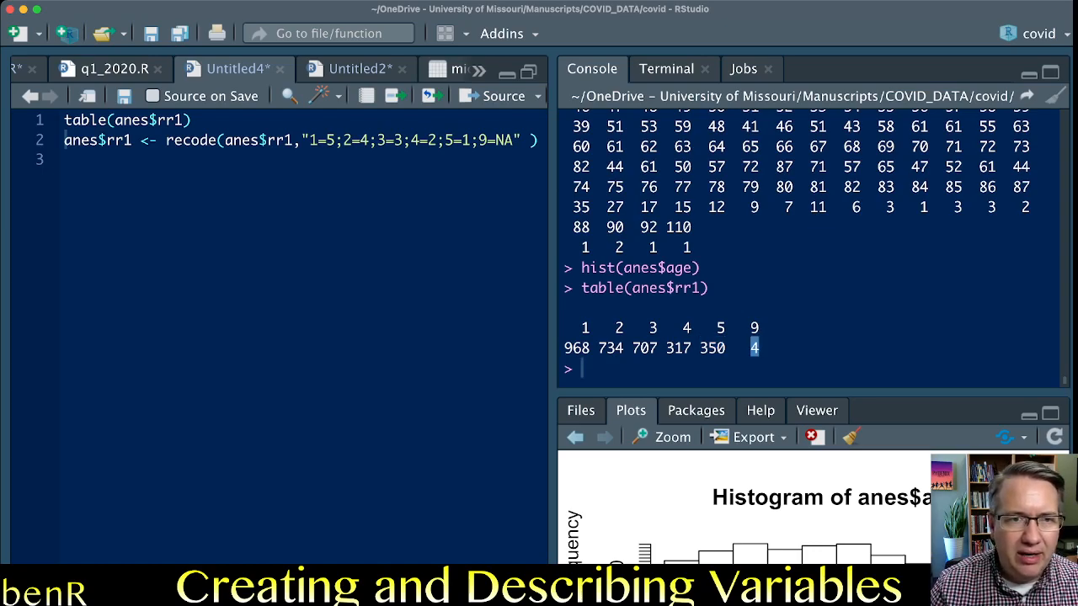
click(277, 139)
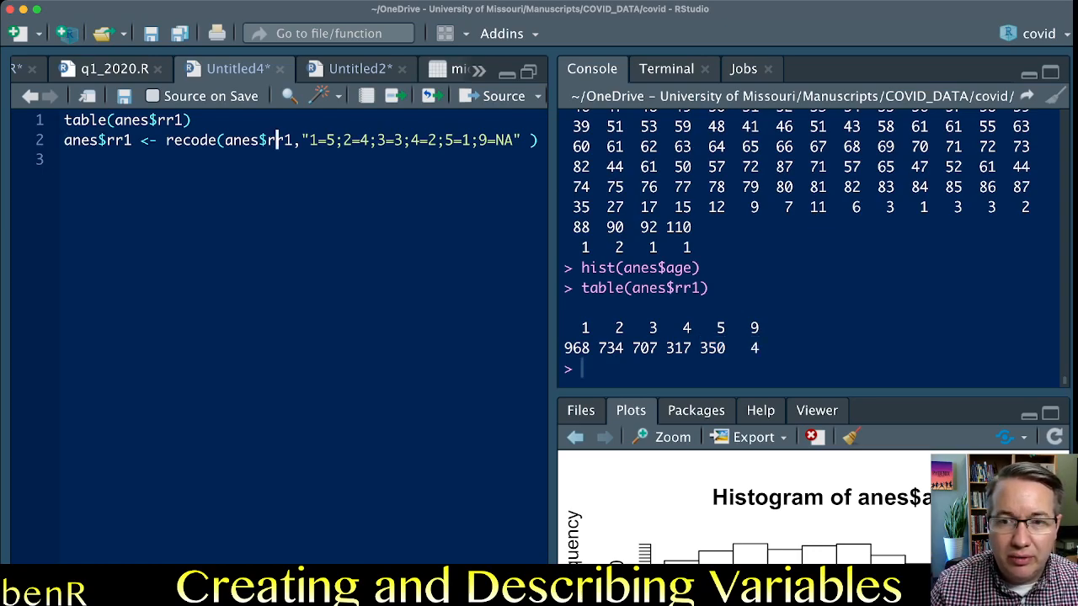
key(super+Tab)
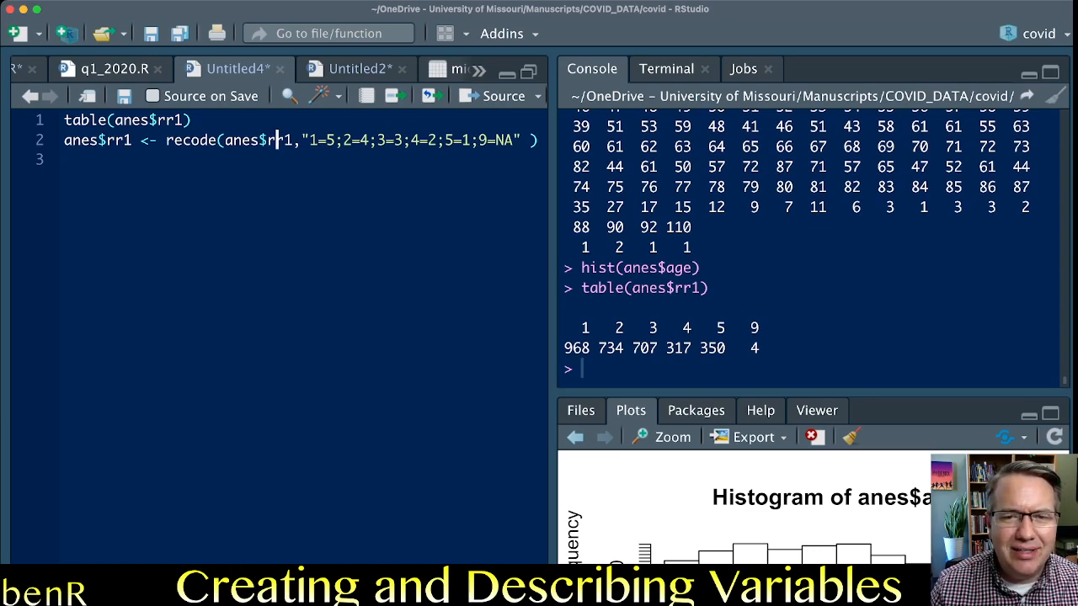
drag(590, 347, 581, 328)
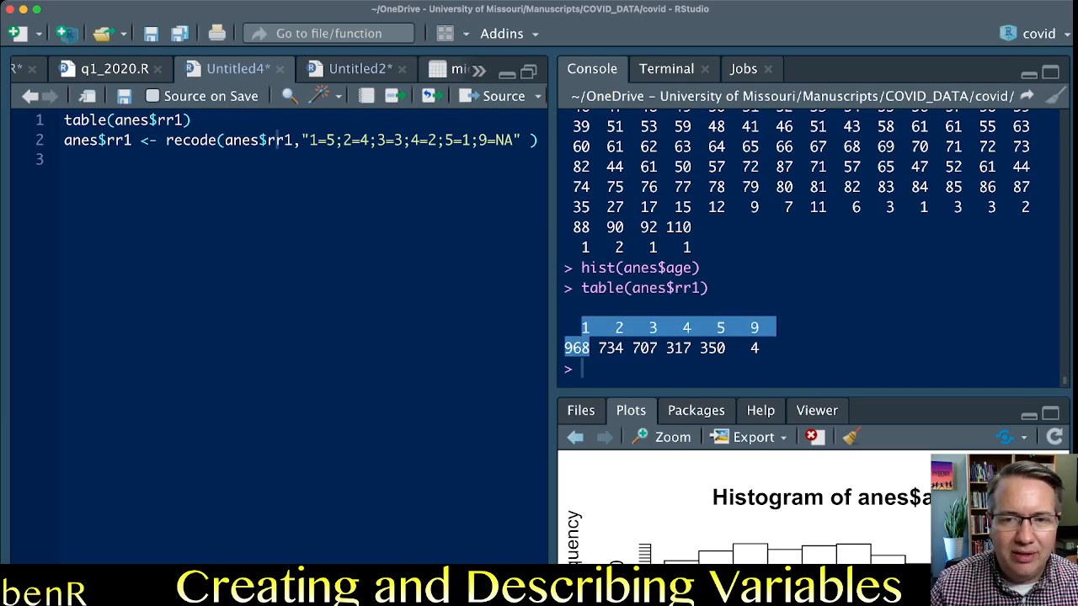
click(712, 348)
double_click(712, 347)
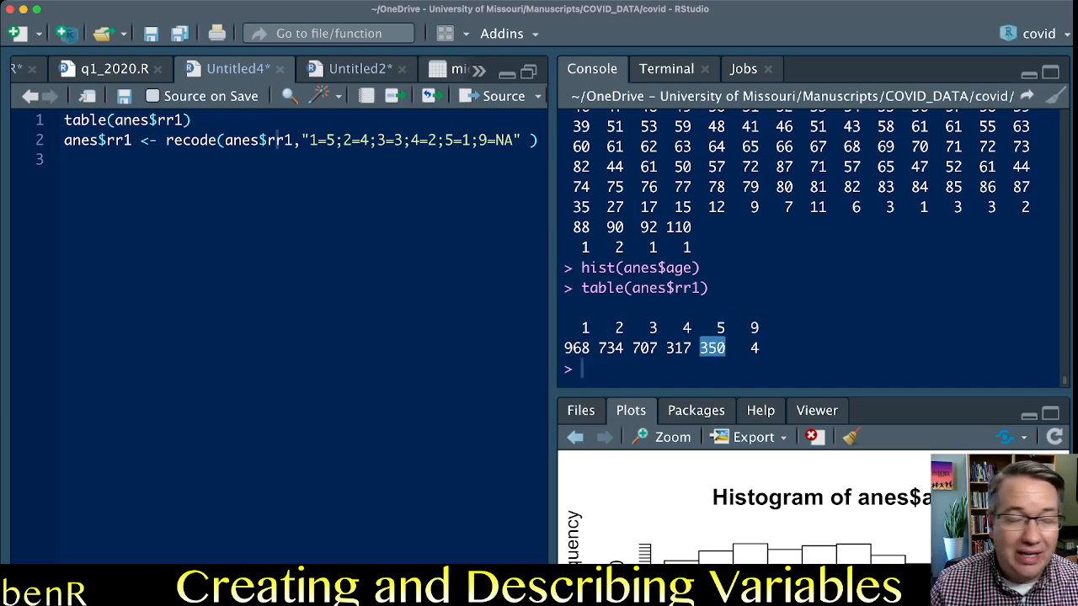
Run the rr1 recode statement and rerun table(anes$rr1) on the recoded variable.
click(218, 139)
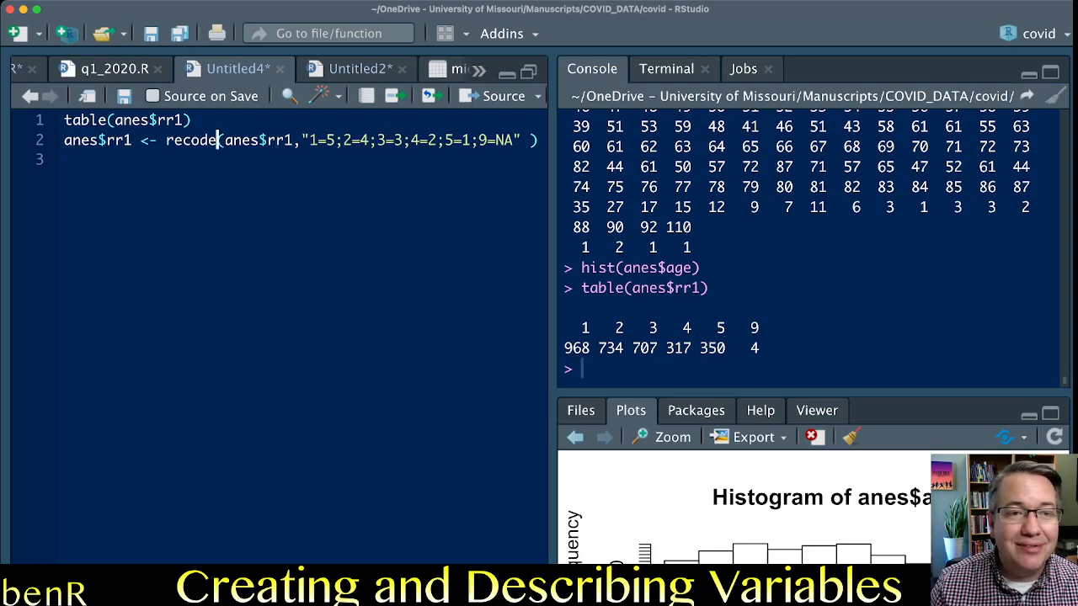
key(super+Return)
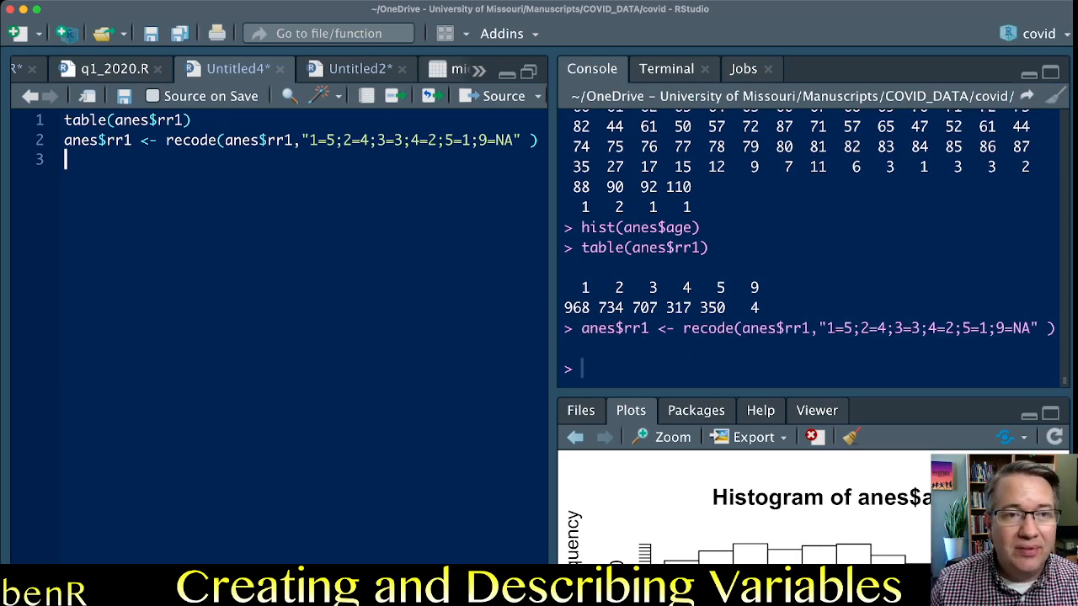
key(Up)
key(Up)
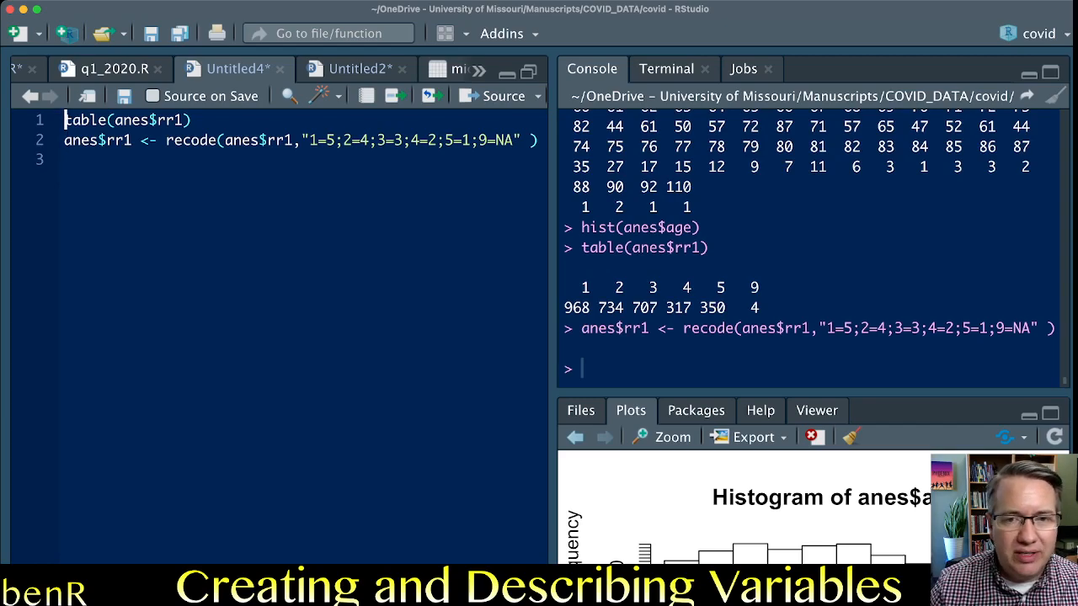
key(super+Return)
Compare codes 1 and 5 in the recoded rr1 table with the earlier table, including its code 9 column.
drag(589, 348, 581, 328)
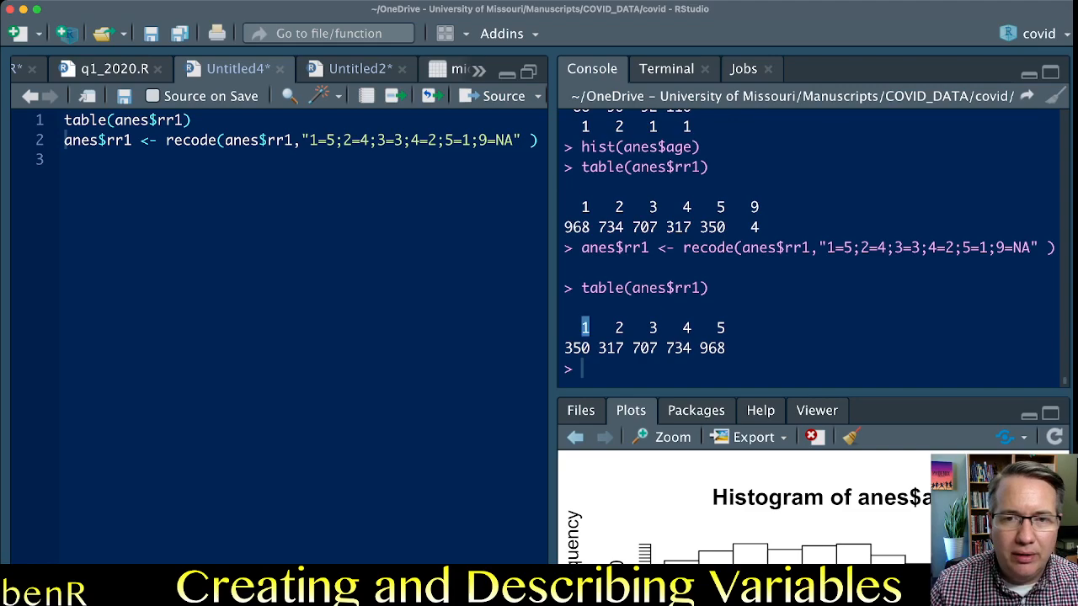
drag(700, 348, 717, 328)
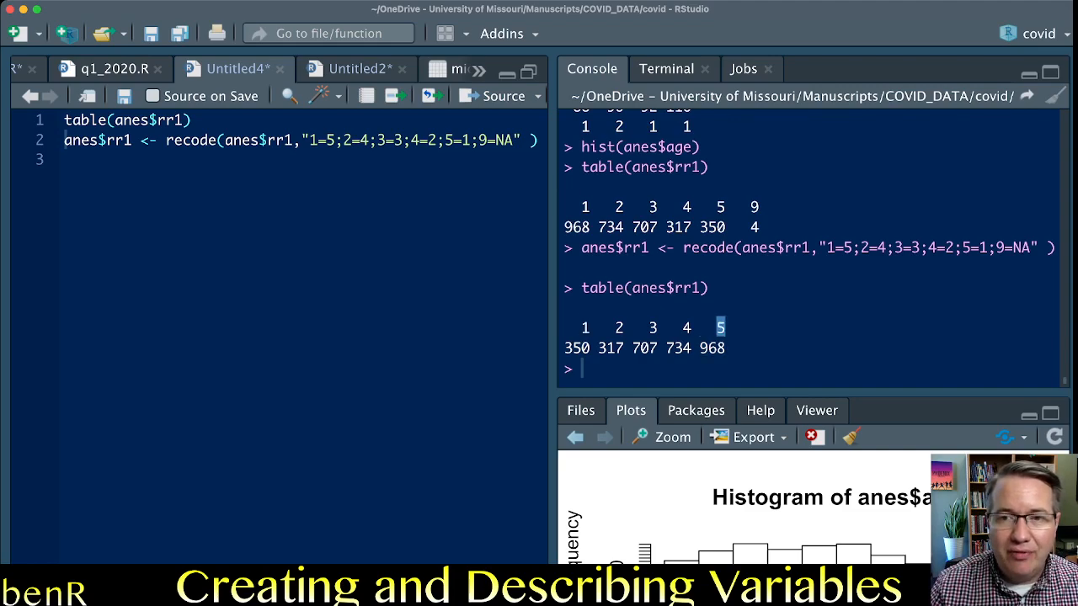
click(725, 328)
drag(750, 207, 761, 227)
click(760, 228)
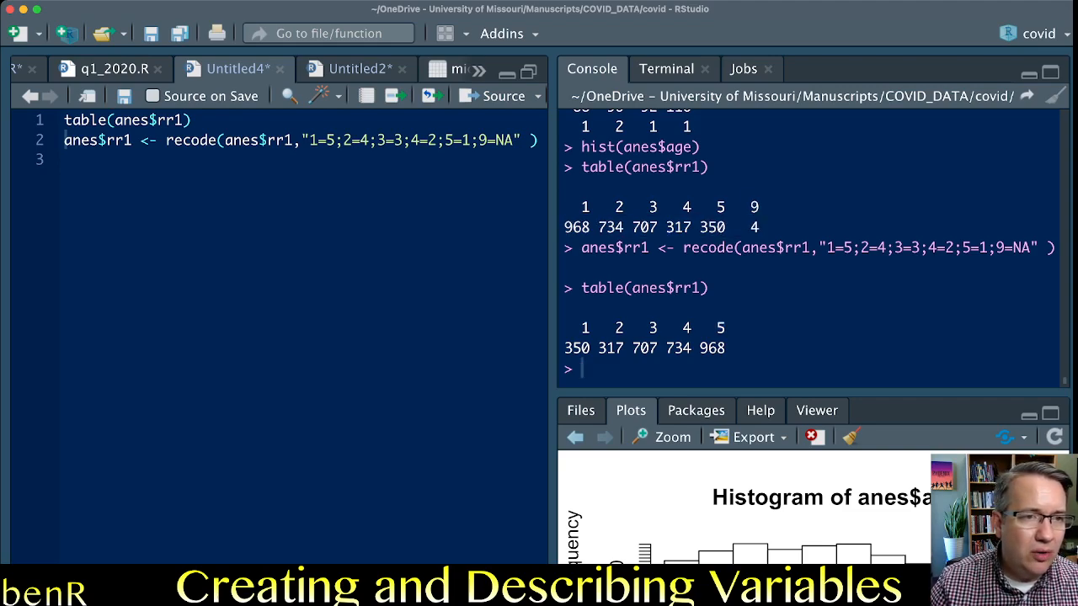
Duplicate the rr1 recode statement on line 3 and place the cursor in the copy's assigned variable name.
drag(64, 141, 528, 140)
key(super+c)
key(Down)
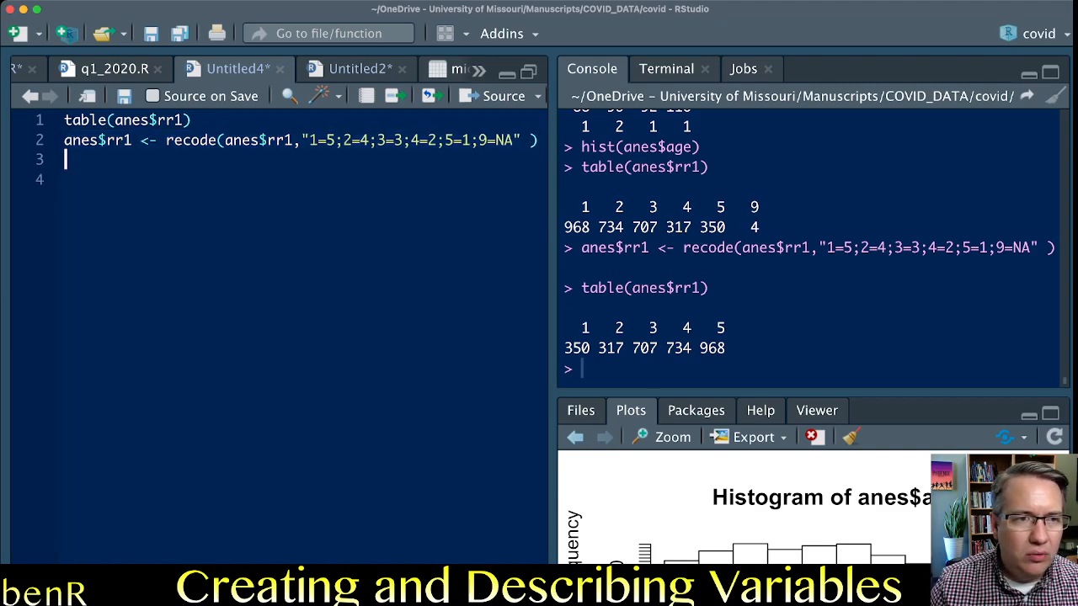
key(super+v)
click(124, 160)
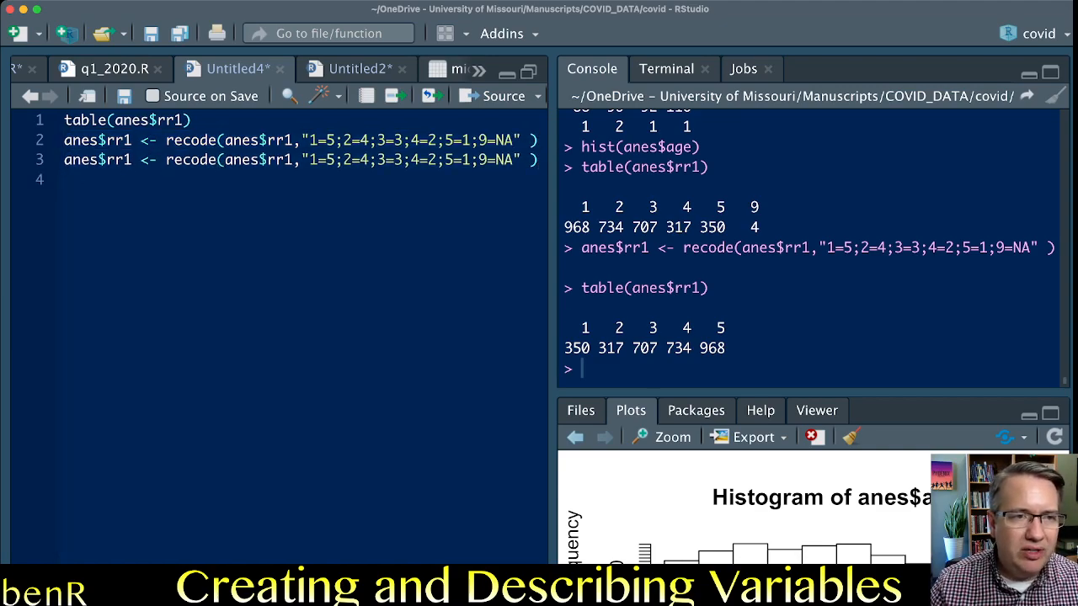
Change both rr1 variable names in the line 3 recode statement to rr4.
key(Delete)
text(4)
click(284, 160)
key(Delete)
text(4)
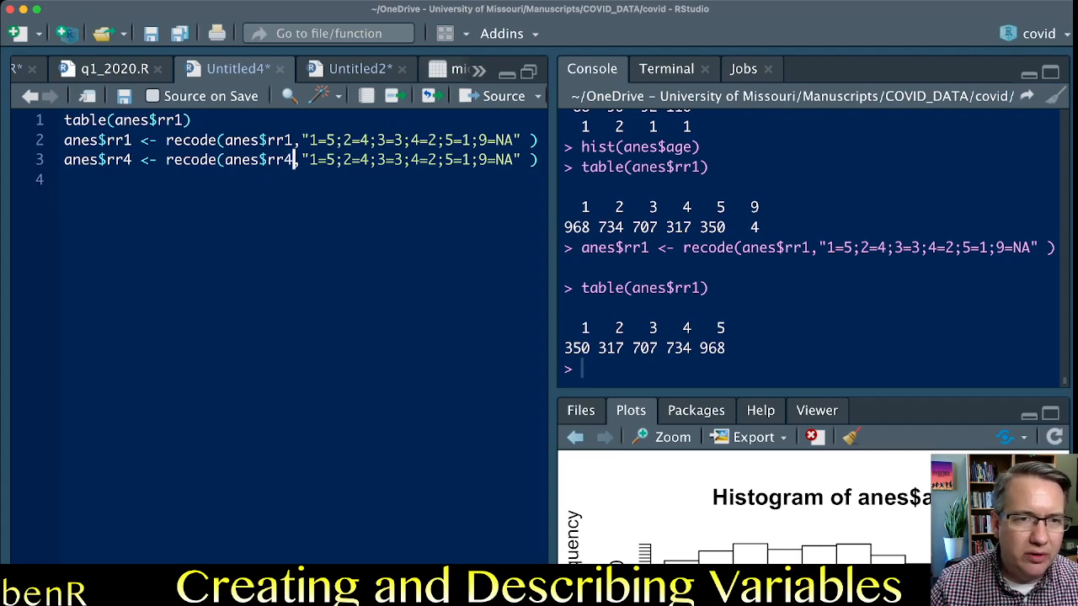
Check the variable names in the rr4 recode statement on line 3 and run it.
click(286, 160)
double_click(287, 141)
double_click(279, 160)
double_click(118, 160)
click(125, 160)
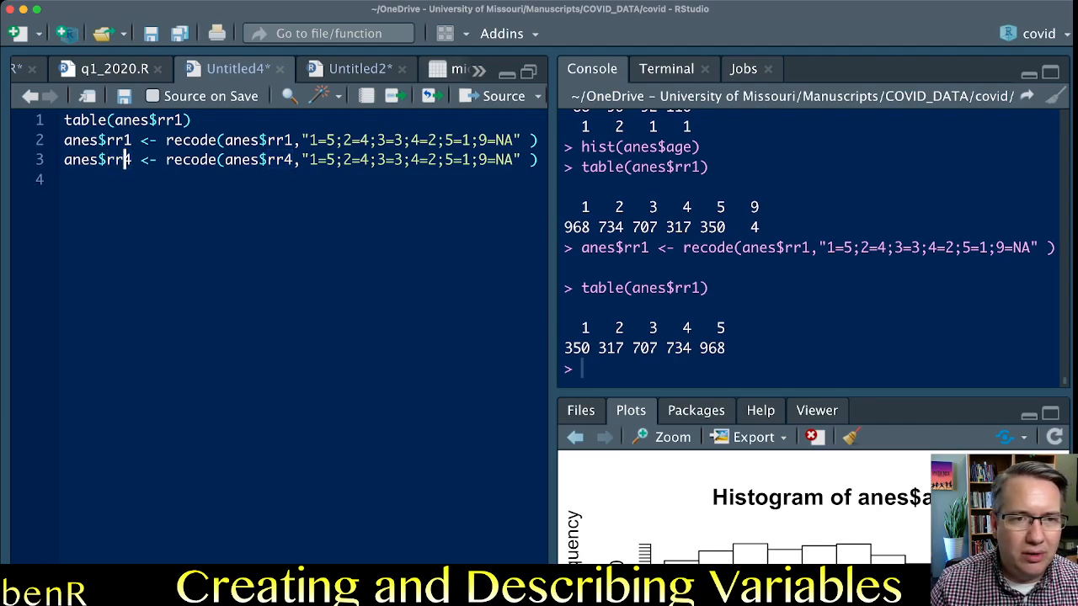
click(343, 160)
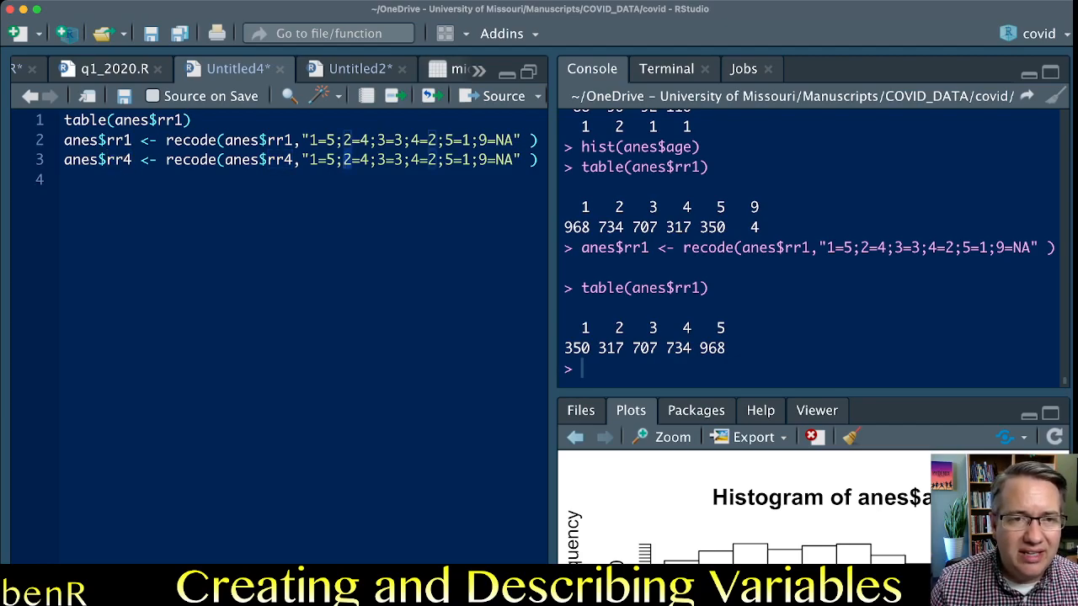
key(super+Return)
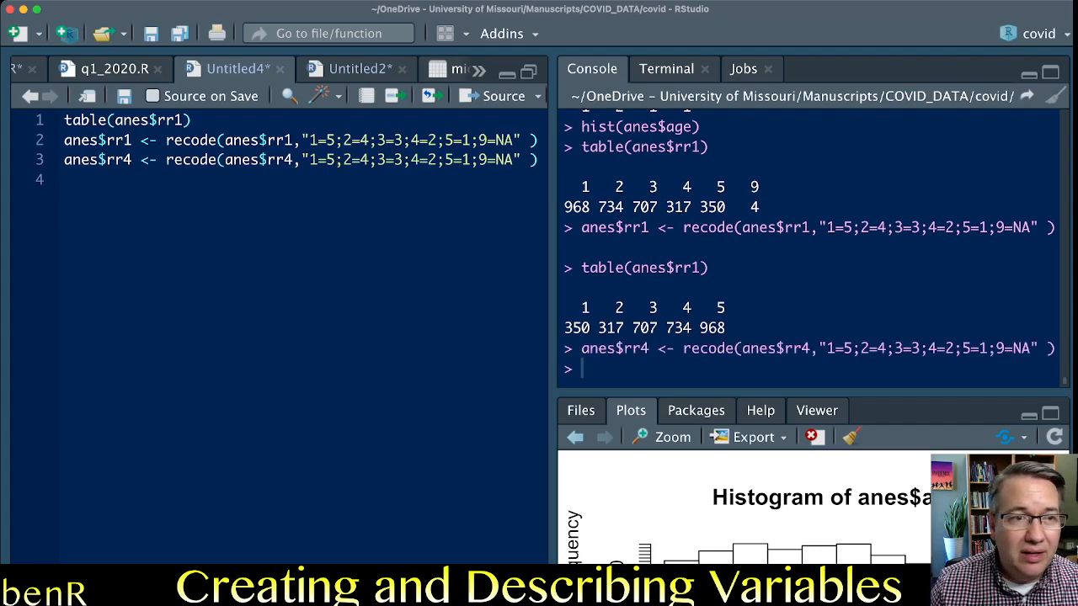
Duplicate the rr1 and rr4 recode statements onto lines 5 and 6, leaving line 4 blank.
drag(66, 140, 65, 179)
key(shift+Left)
key(super+c)
key(Right)
key(Return)
key(Return)
key(super+v)
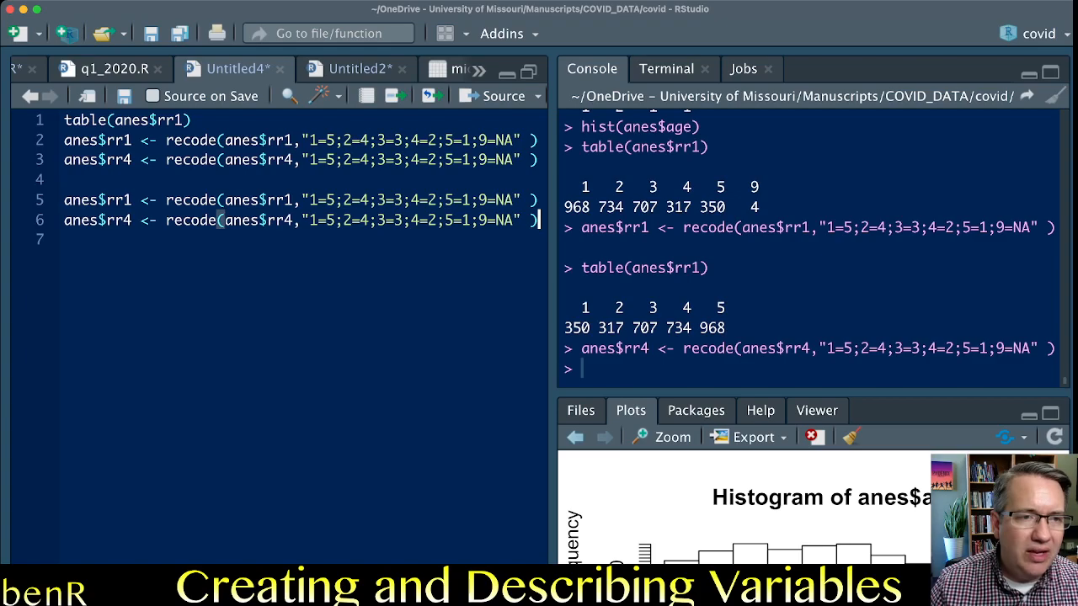
Rename the assigned variables in the copied statements to rr2 on line 5 and rr3 on line 6.
click(125, 201)
key(shift+Right)
text(2)
key(Down)
key(shift+Left)
text(3)
key(Right)
Change the source variables inside the copied recode calls to anes$rr2 on line 5 and anes$rr3 on line 6.
click(293, 201)
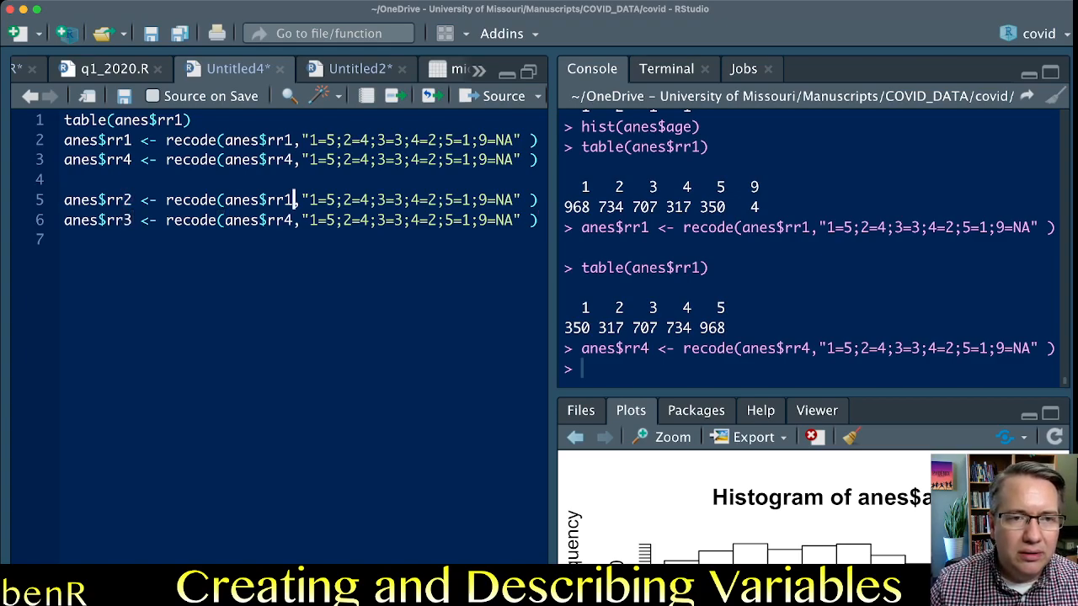
key(shift+Left)
text(2)
key(Down)
key(shift+Left)
text(#)
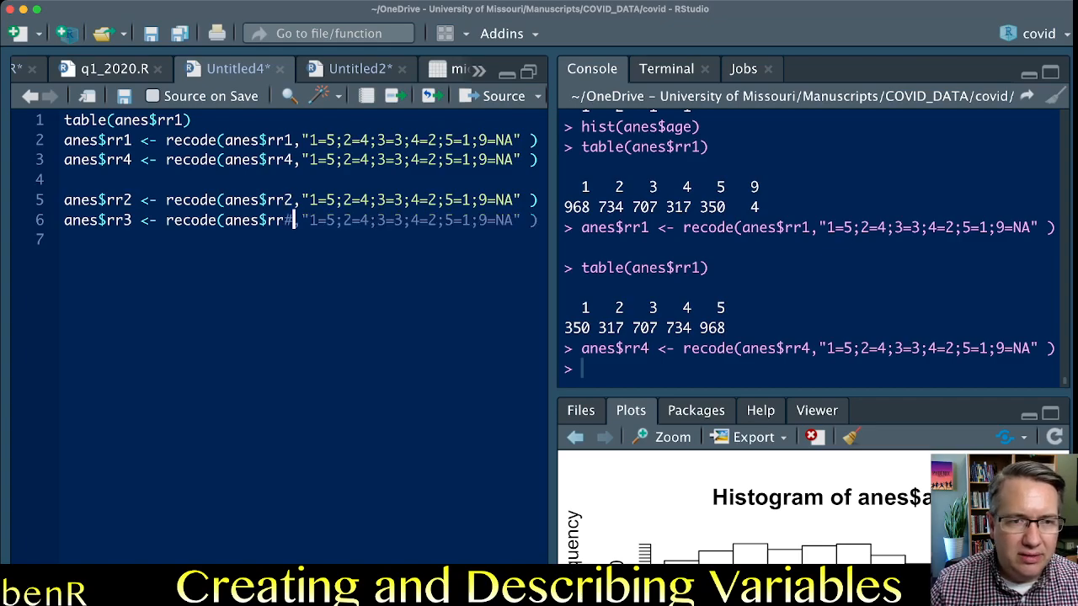
key(BackSpace)
text(3)
Remove the reversal rules 1=5 through 5=1 from the rr2 recode, leaving only "9=NA".
click(309, 200)
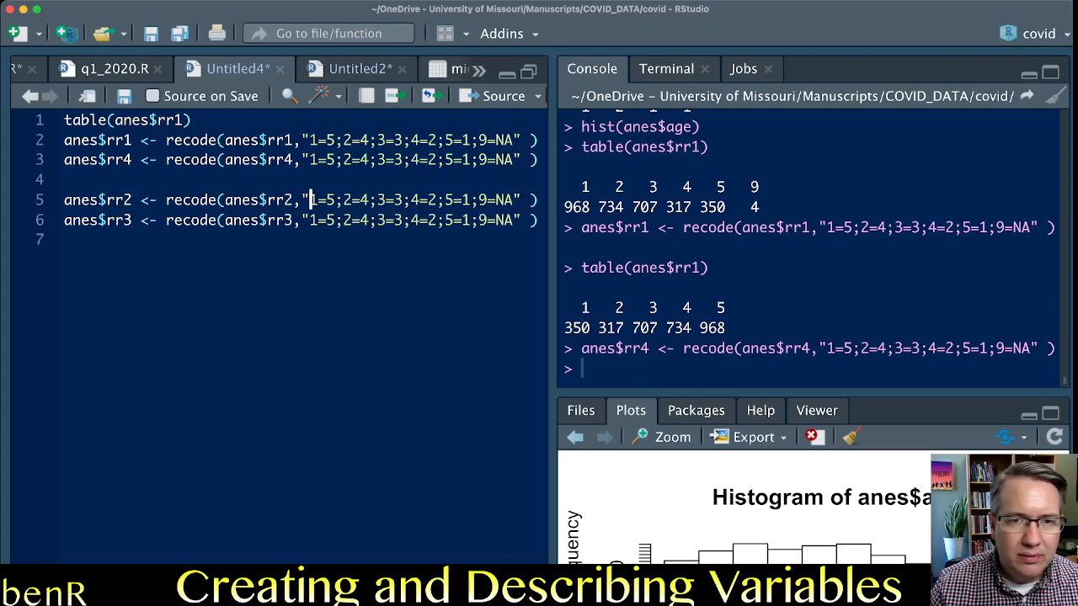
shift+click(362, 200)
key(shift+Right)
key(shift+Right)
key(shift+Right)
key(shift+Right)
key(shift+Right)
key(shift+Right)
key(shift+Right)
key(shift+Right)
key(shift+Right)
key(shift+Right)
key(shift+Right)
key(shift+Right)
key(shift+Right)
key(shift+Right)
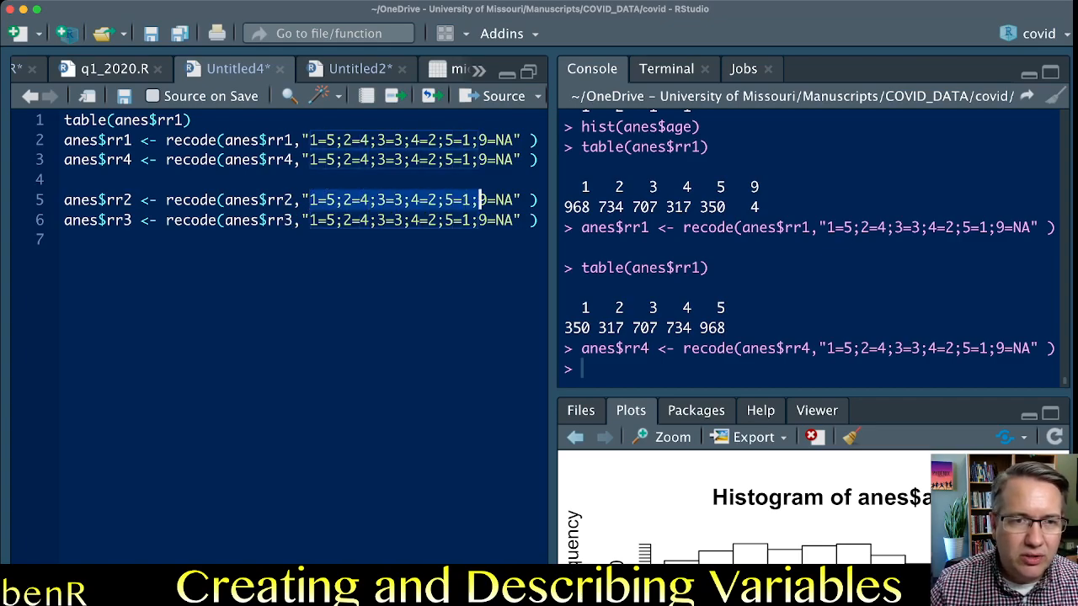
key(BackSpace)
Remove the 1=5 through 5=1 rules from the rr3 recode so only "9=NA" remains.
key(Down)
key(shift+Right)
key(shift+Right)
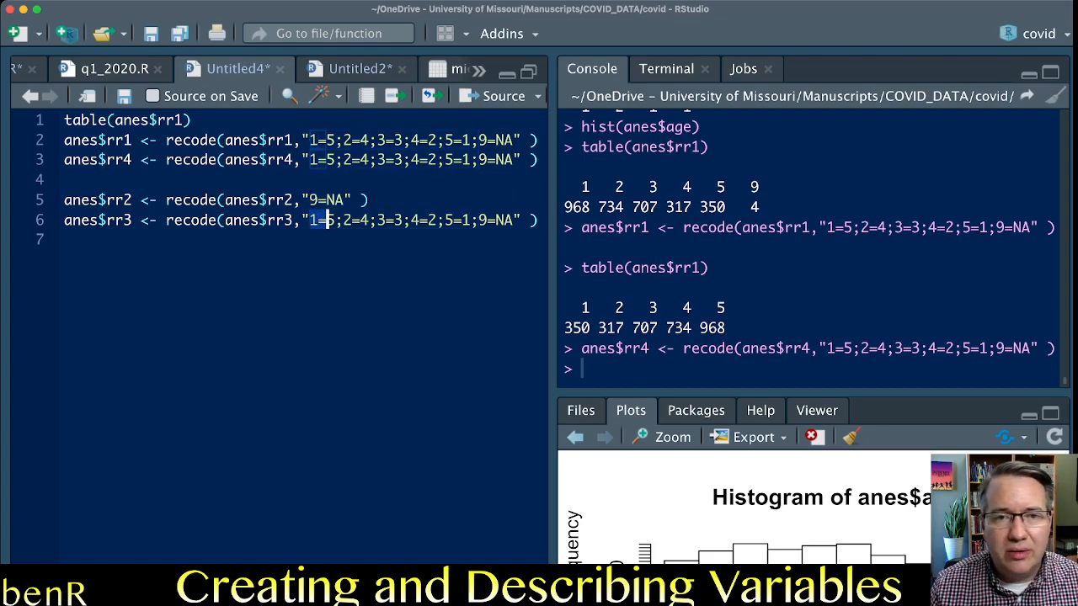
key(shift+Right)
key(shift+Right)
key(shift+Right)
key(shift+Right)
key(shift+Right)
key(shift+Right)
key(shift+Right)
key(shift+Right)
key(shift+Right)
key(shift+Right)
key(shift+Right)
key(shift+Right)
key(shift+Right)
key(shift+Right)
key(shift+Right)
key(shift+Right)
key(shift+Right)
key(shift+Right)
key(BackSpace)
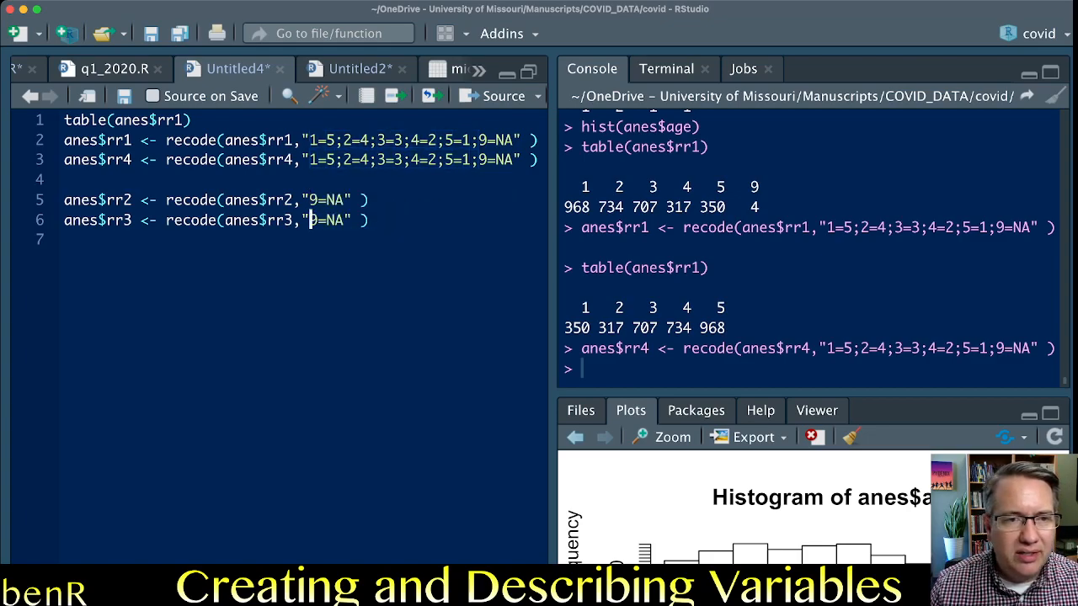
Run the rr2 and rr3 recode statements on lines 5 and 6.
key(Right)
key(Right)
key(Up)
key(Down)
key(Up)
click(277, 200)
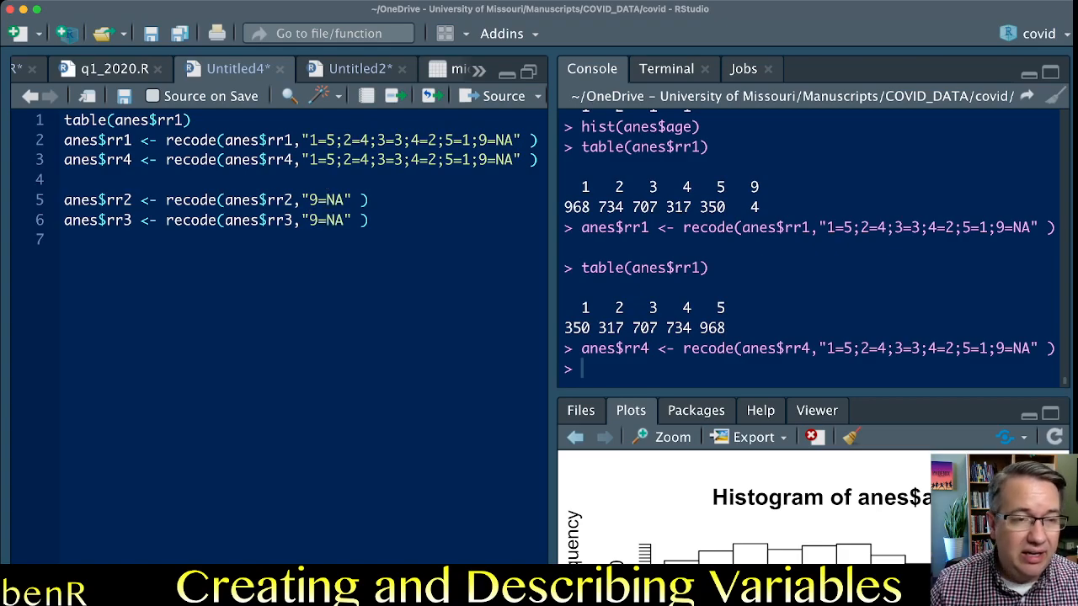
key(super+Return)
key(super+Return)
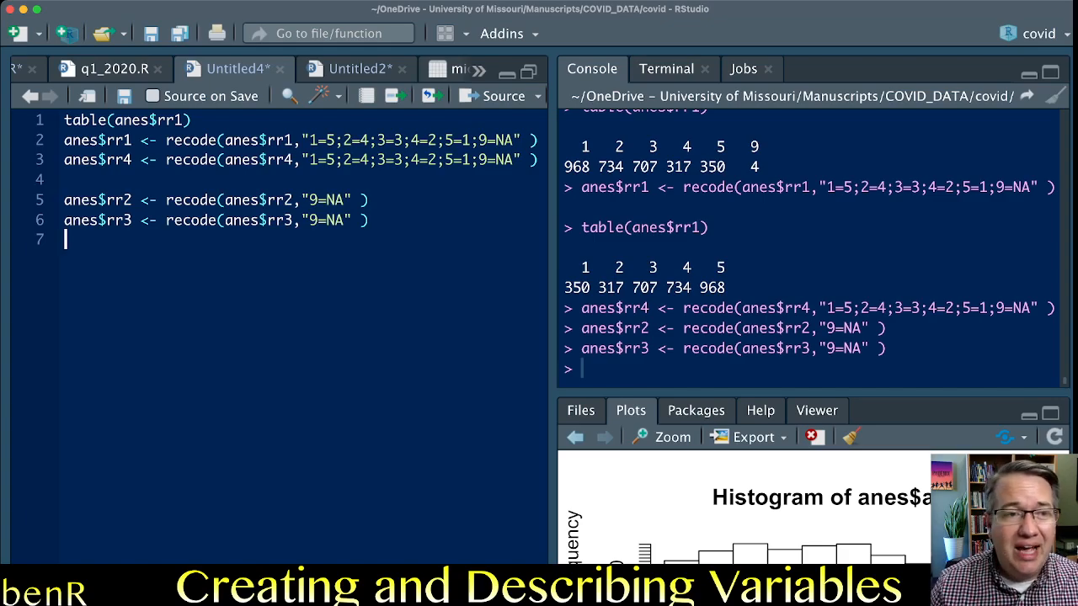
Review the reversed rr1 and rr4 items and the 9=NA rules, and add blank lines below the recodes.
key(Return)
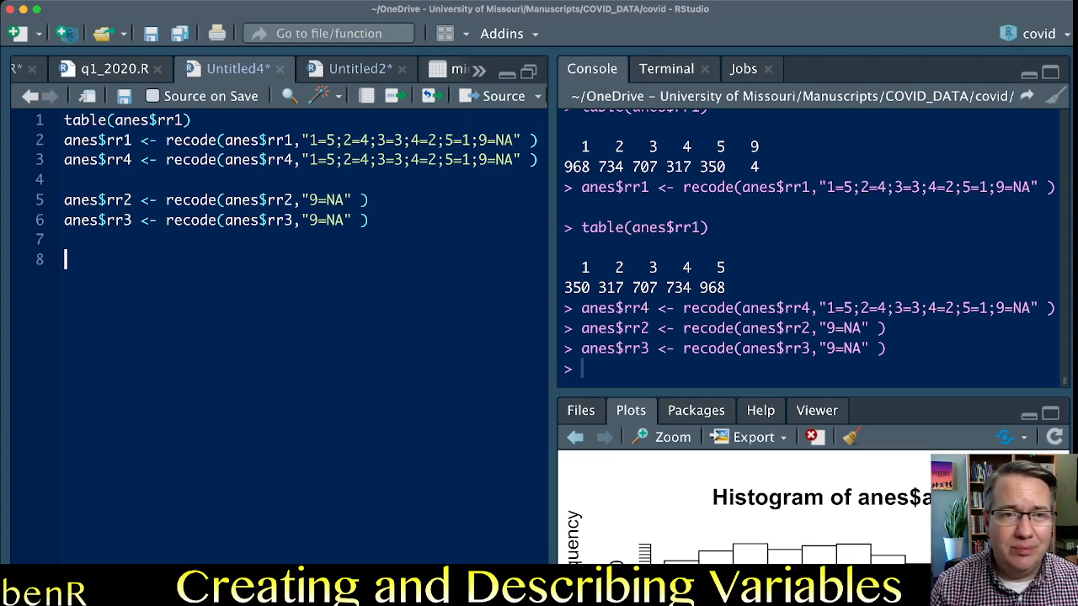
double_click(122, 140)
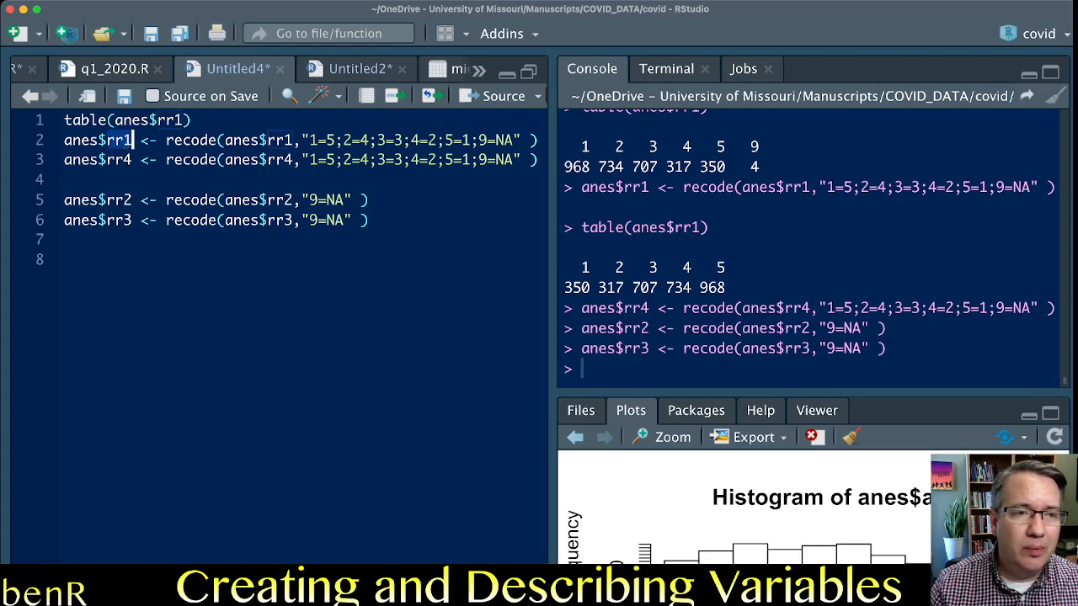
double_click(124, 160)
double_click(330, 201)
double_click(335, 221)
click(65, 240)
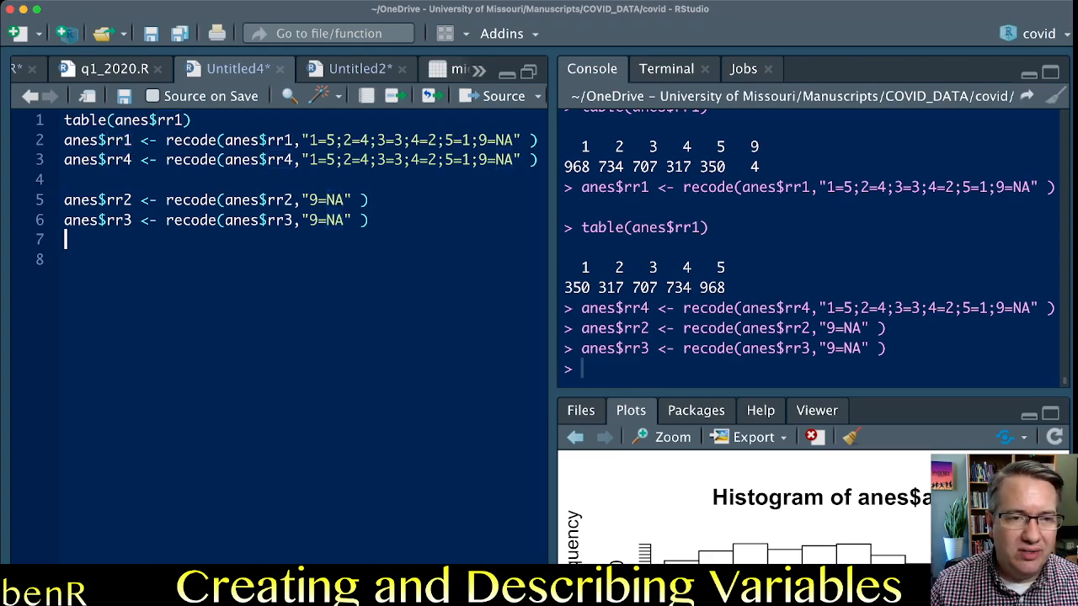
key(Return)
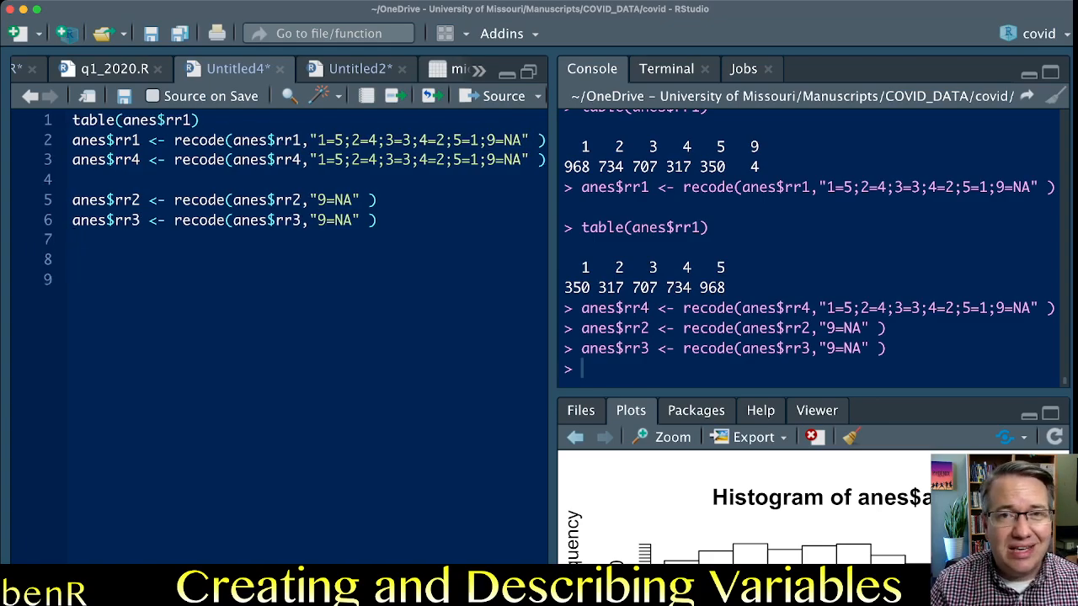
Begin an assignment to a new variable on line 8 with anes$RacRes <-.
text(anes$)
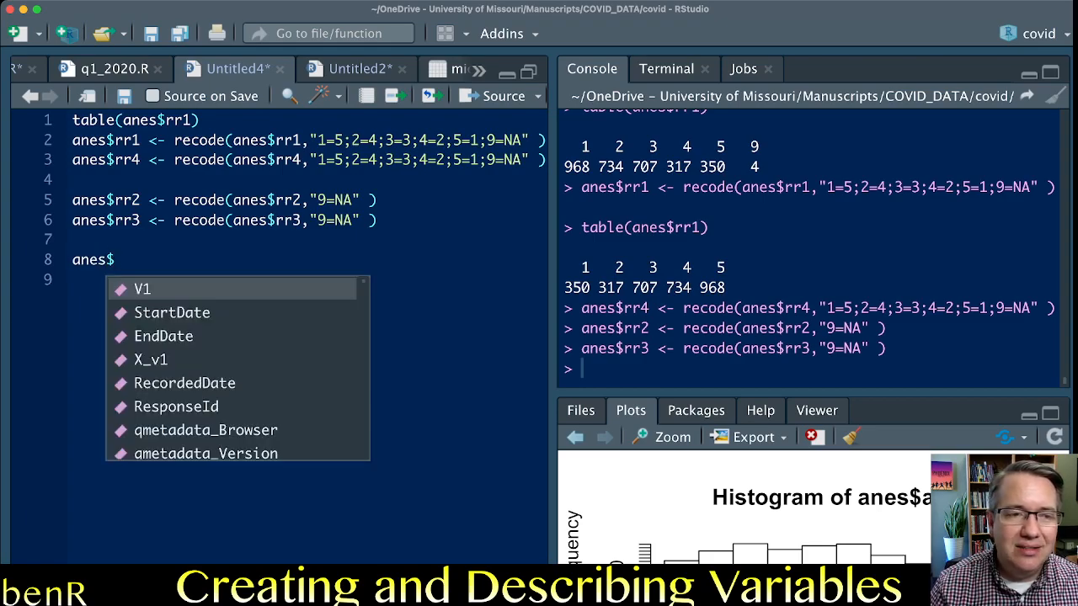
key(Up)
click(75, 279)
key(Up)
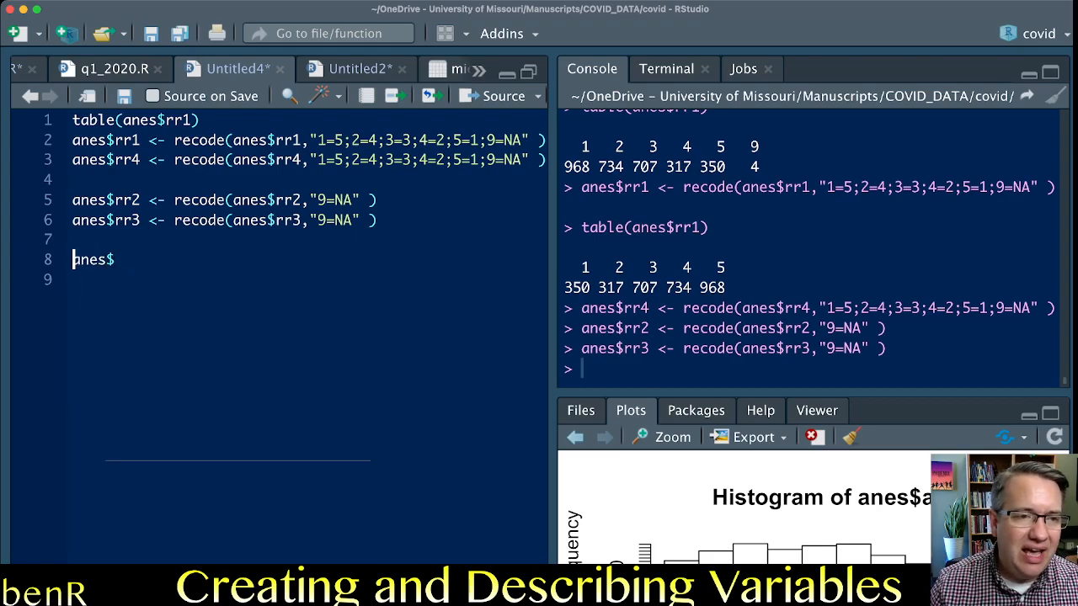
key(shift+Down)
key(shift+Left)
key(Right)
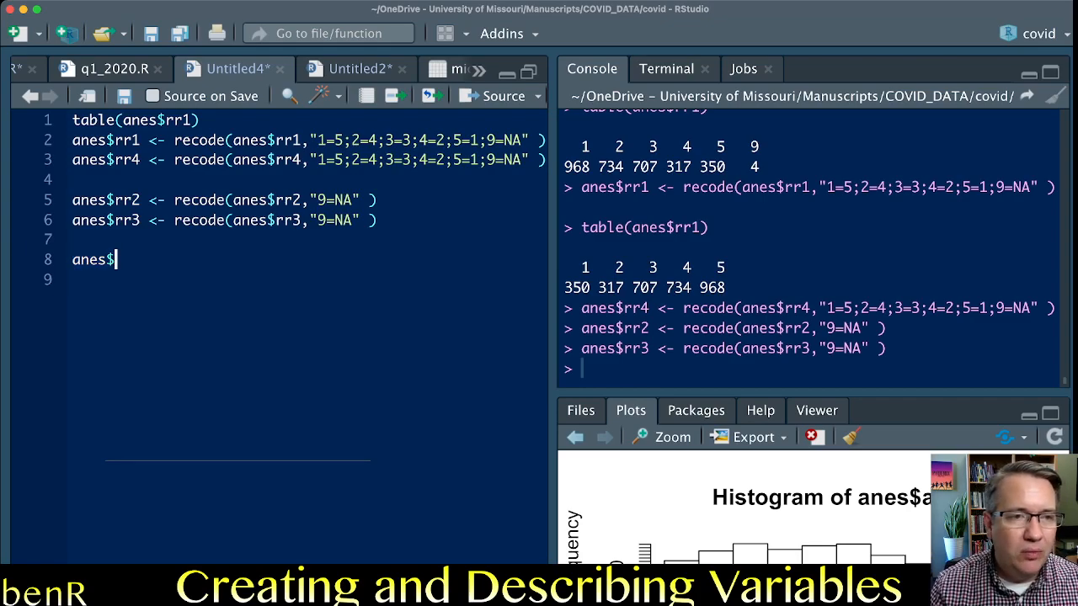
text(Rac)
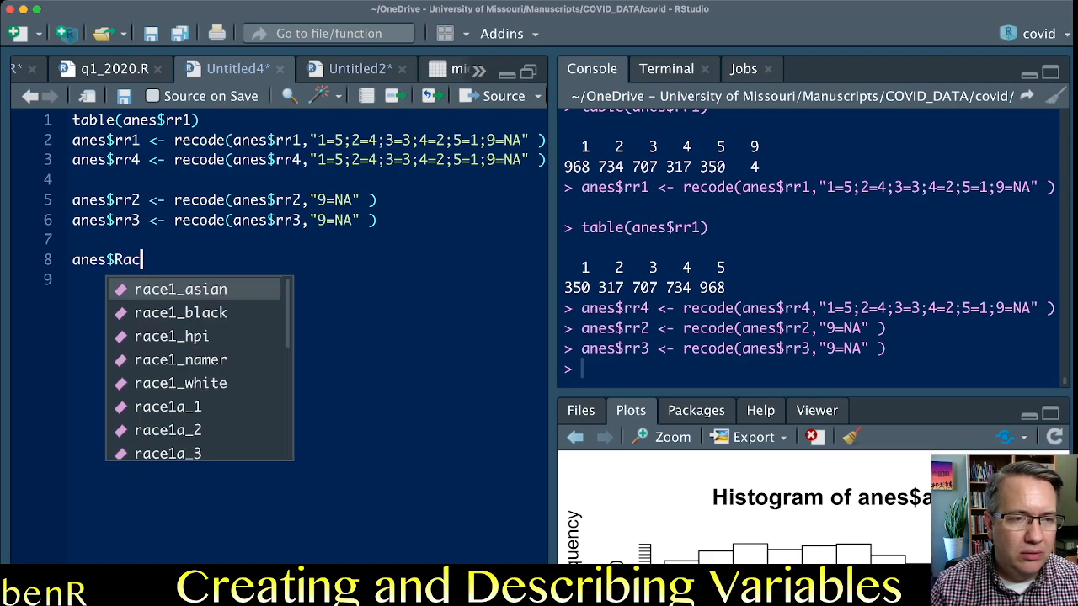
text(Res <-)
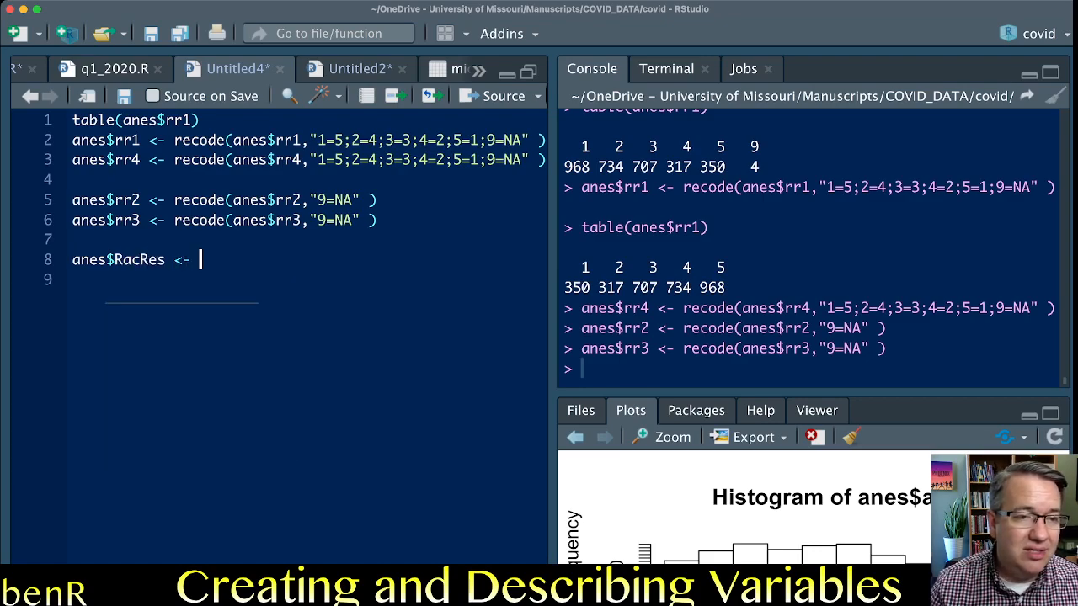
drag(166, 260, 115, 260)
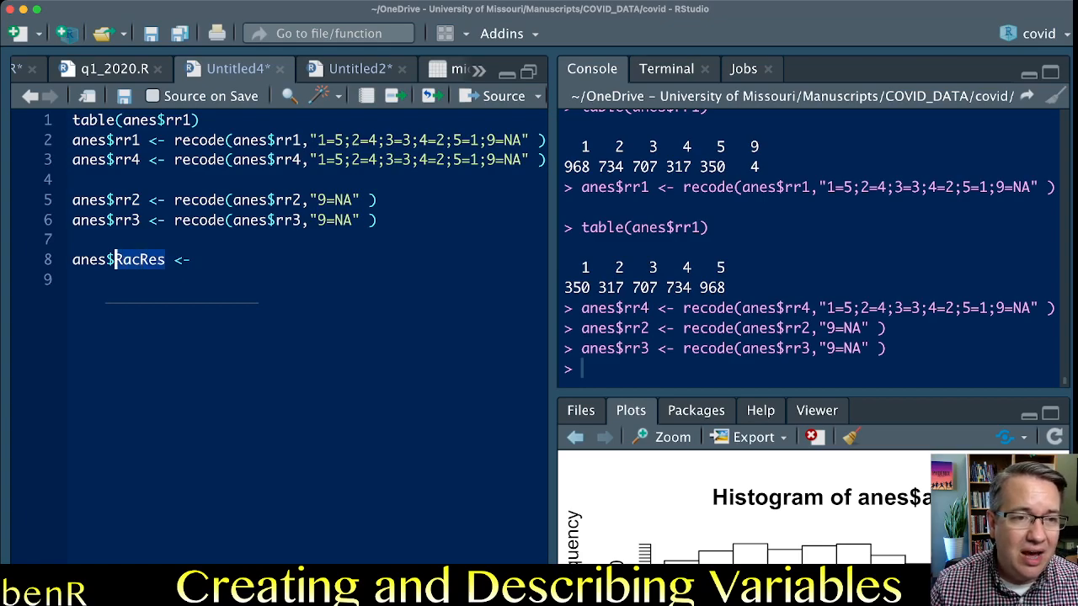
click(201, 260)
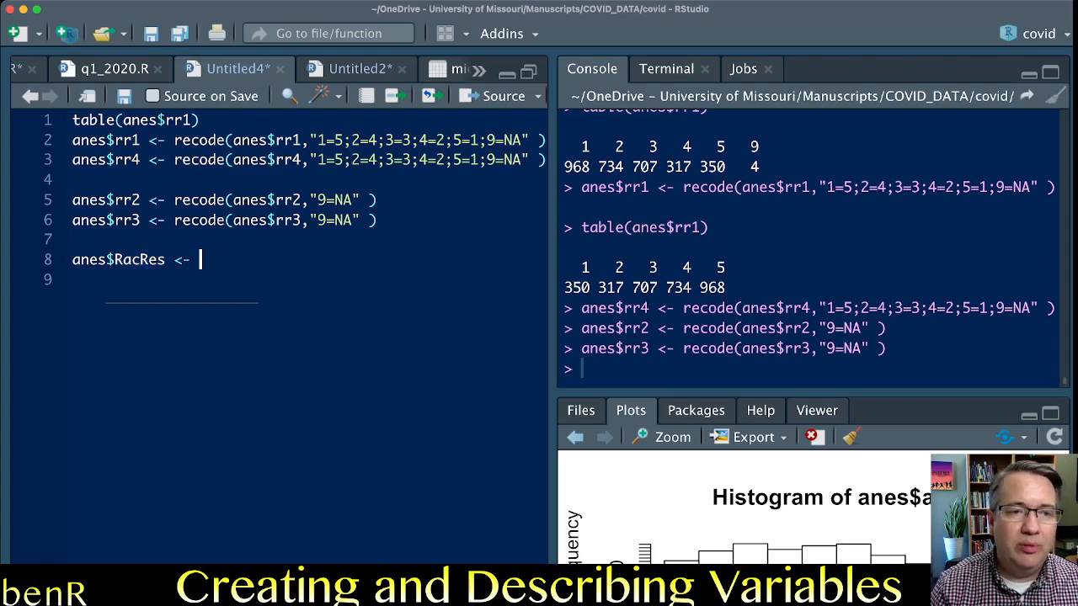
Complete the RacRes assignment with the parenthesized sum (anes$rr1 + anes$rr2 + anes$rr3 + anes$rr4).
text(()
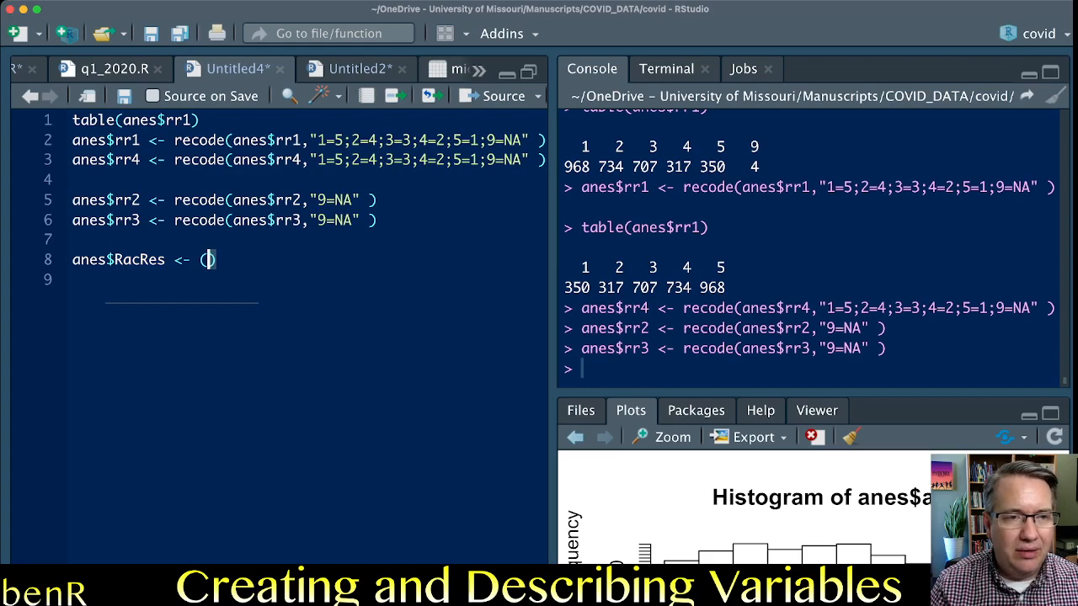
text(anes$rr1 )
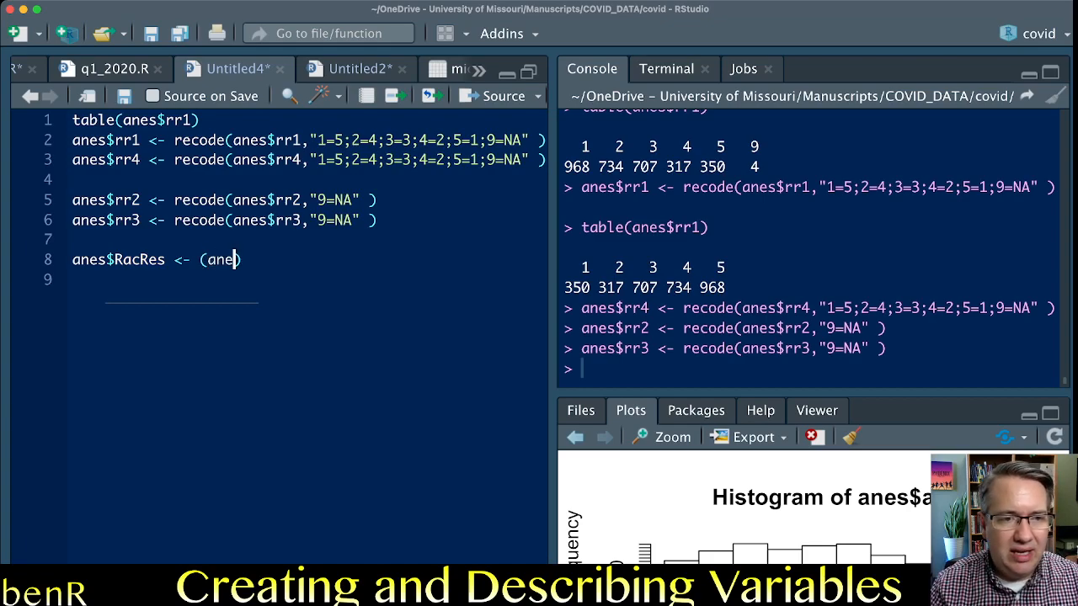
text(+ anes)
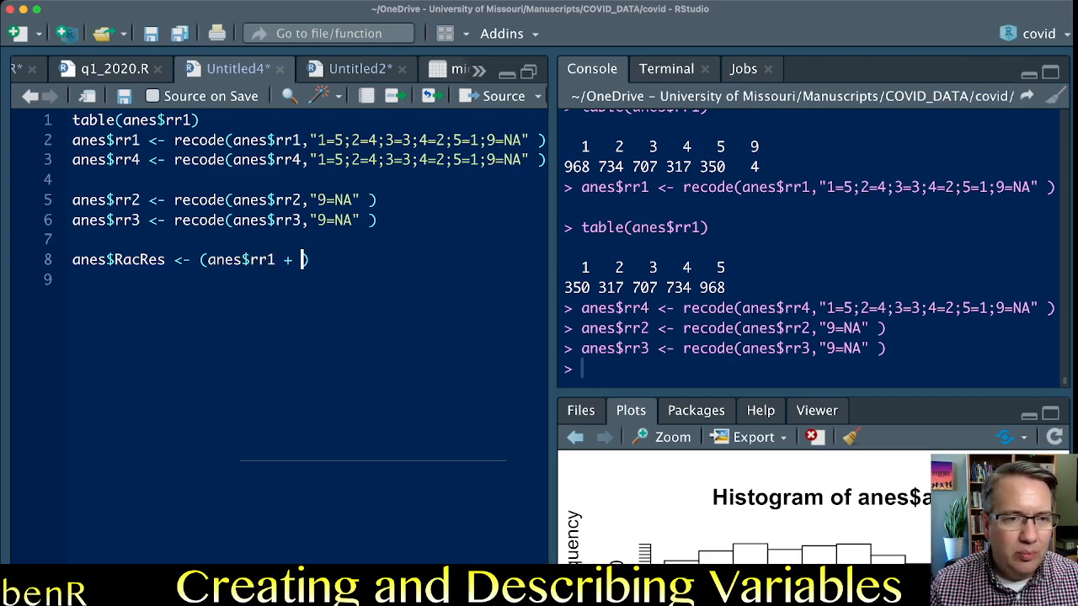
text($rr2 + a)
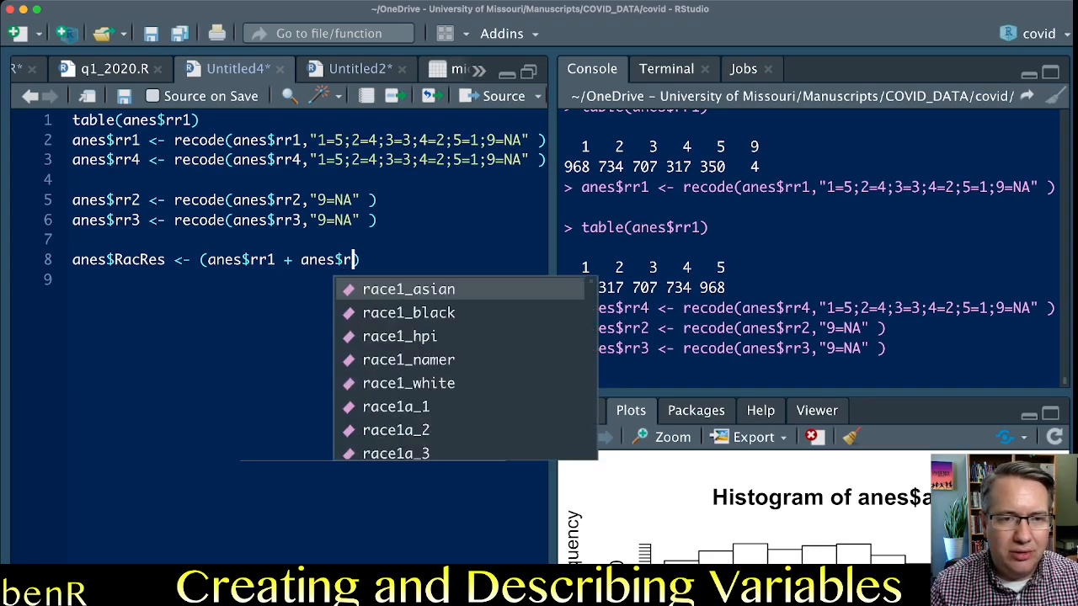
text(nes$)
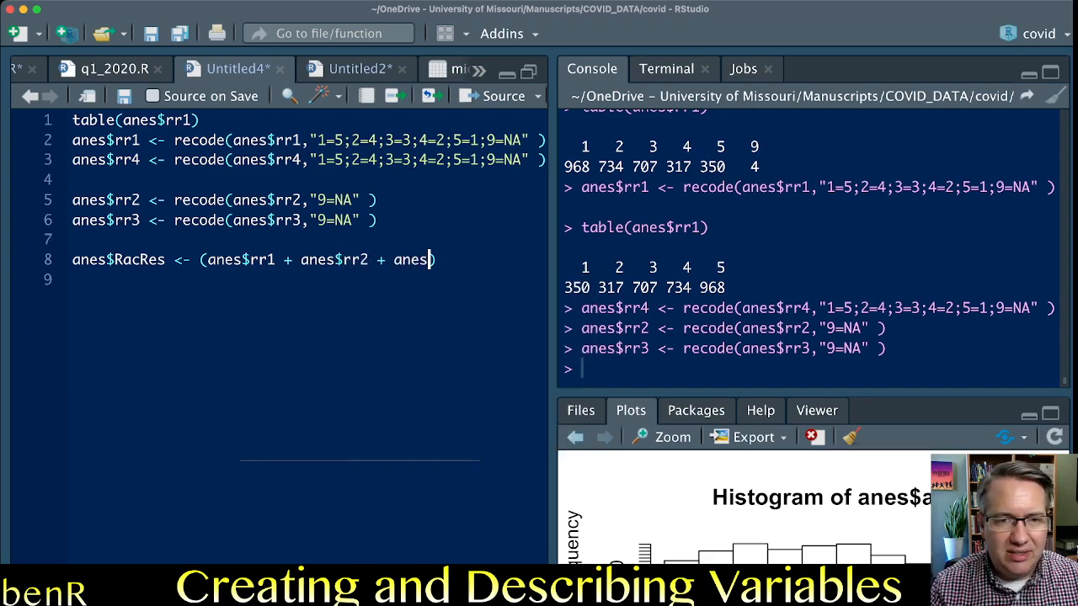
text(r)
key(BackSpace)
text($r)
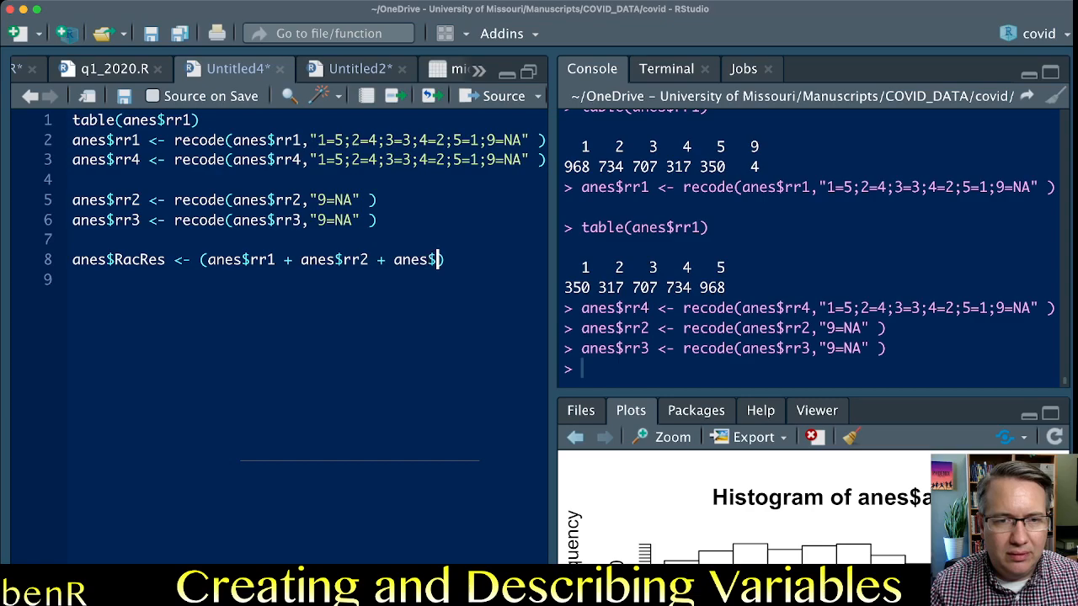
text(r3 + anes)
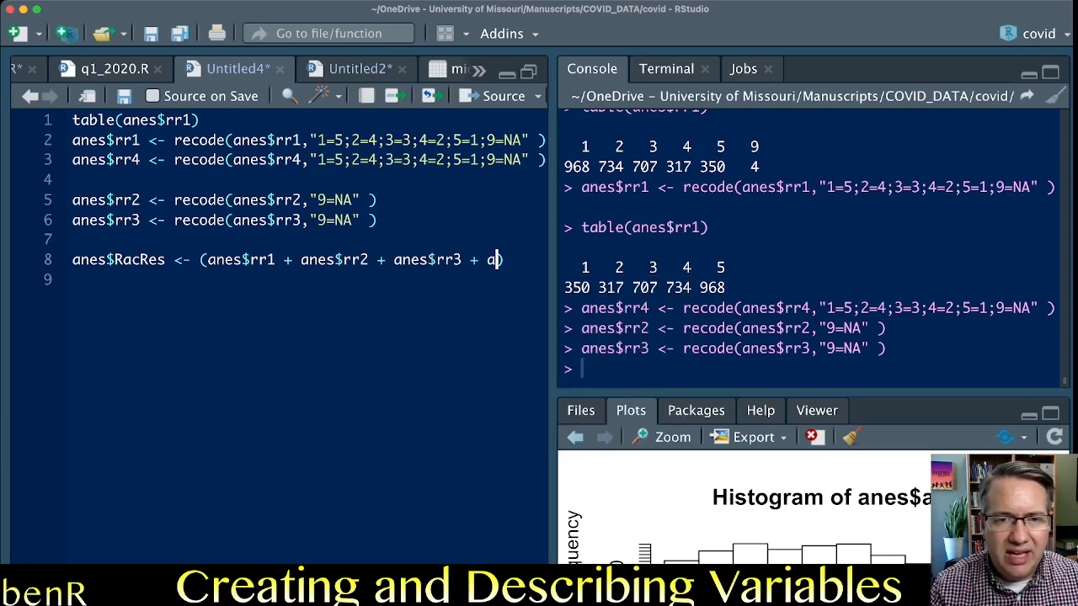
text(rr4)
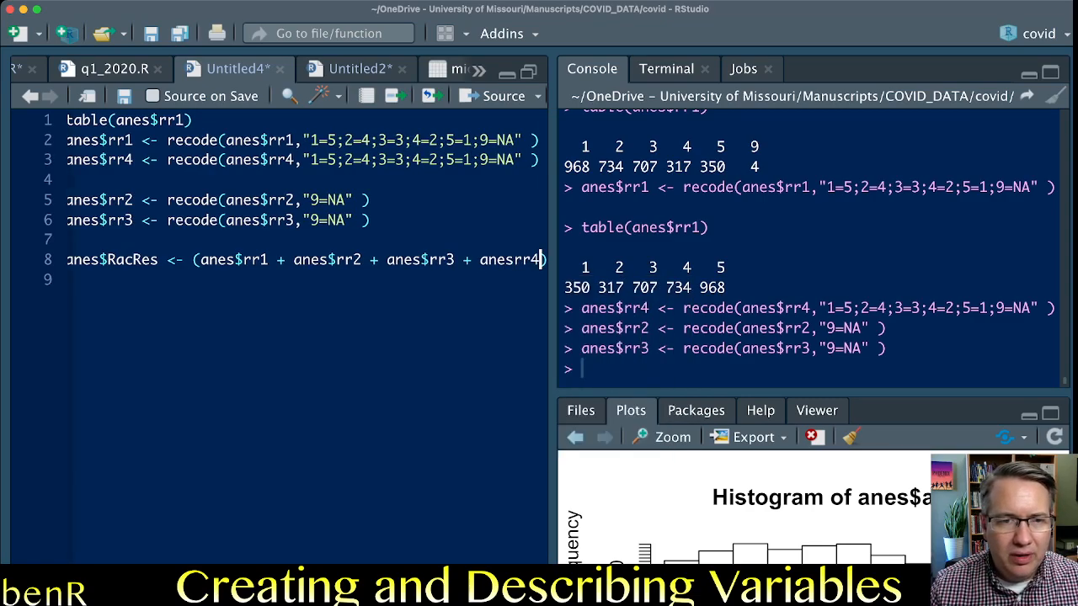
click(515, 260)
text($)
Break the RacRes statement onto a new line before anes$rr3 and divide the parenthesized sum by 4.
click(388, 259)
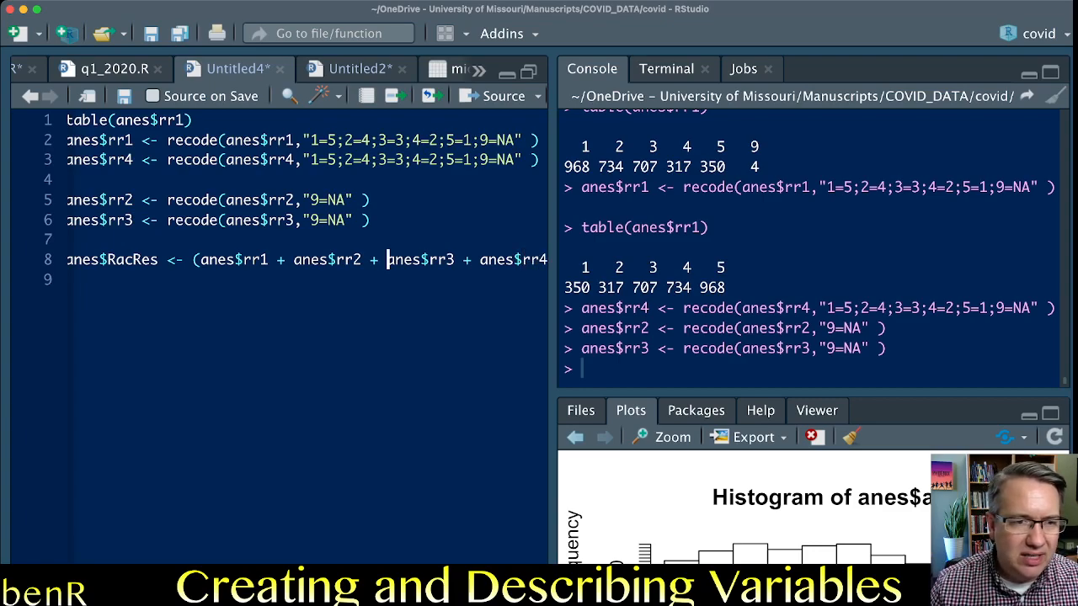
key(Return)
click(392, 279)
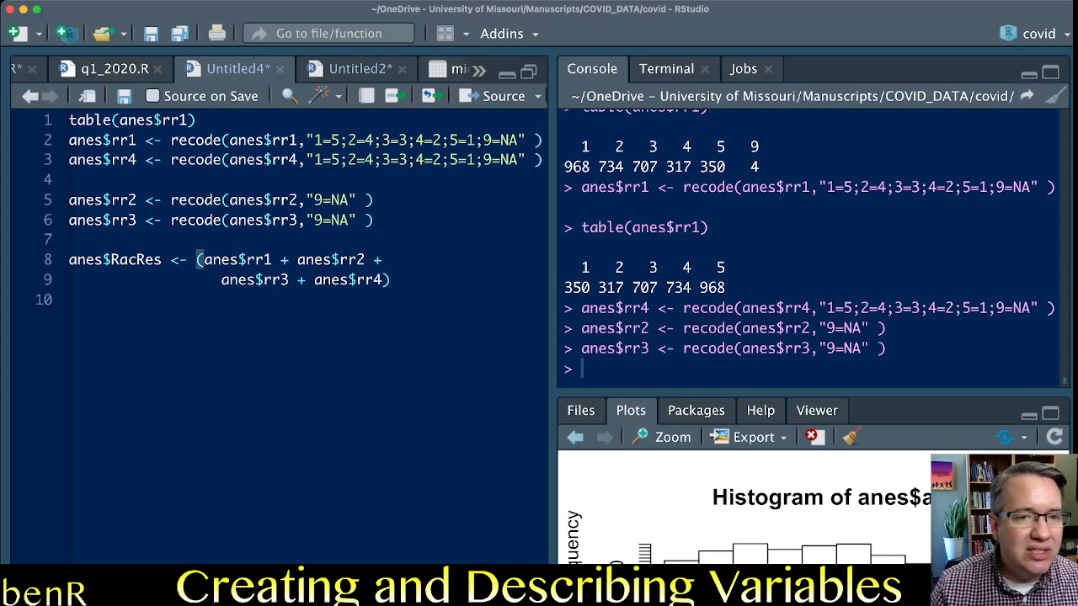
text(/4)
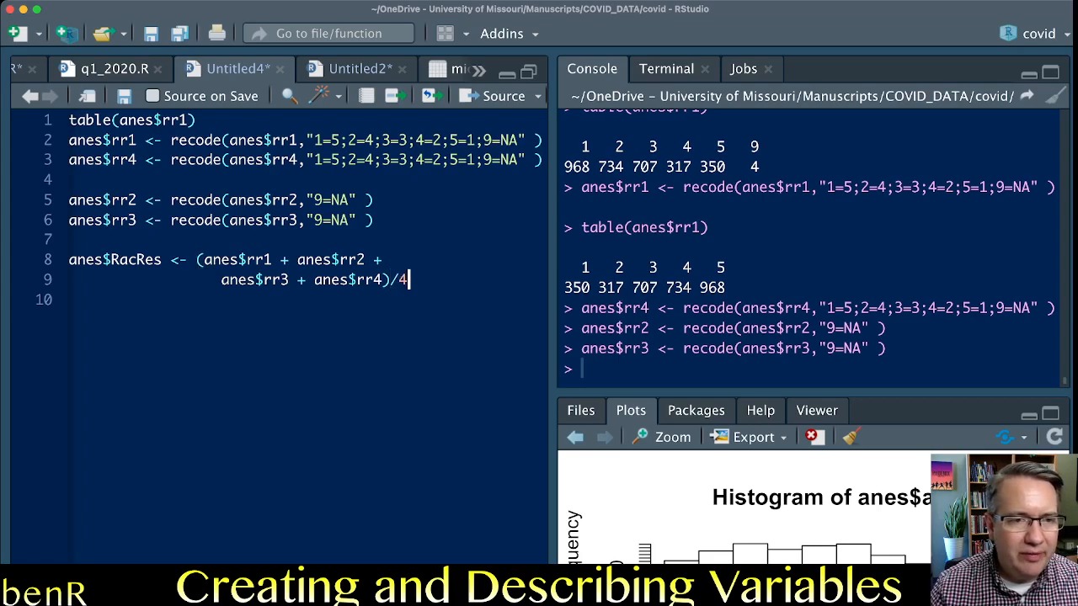
Check the parenthesized sum, the division by 4 and the RacRes name, and run the anes$RacRes assignment.
drag(197, 259, 391, 280)
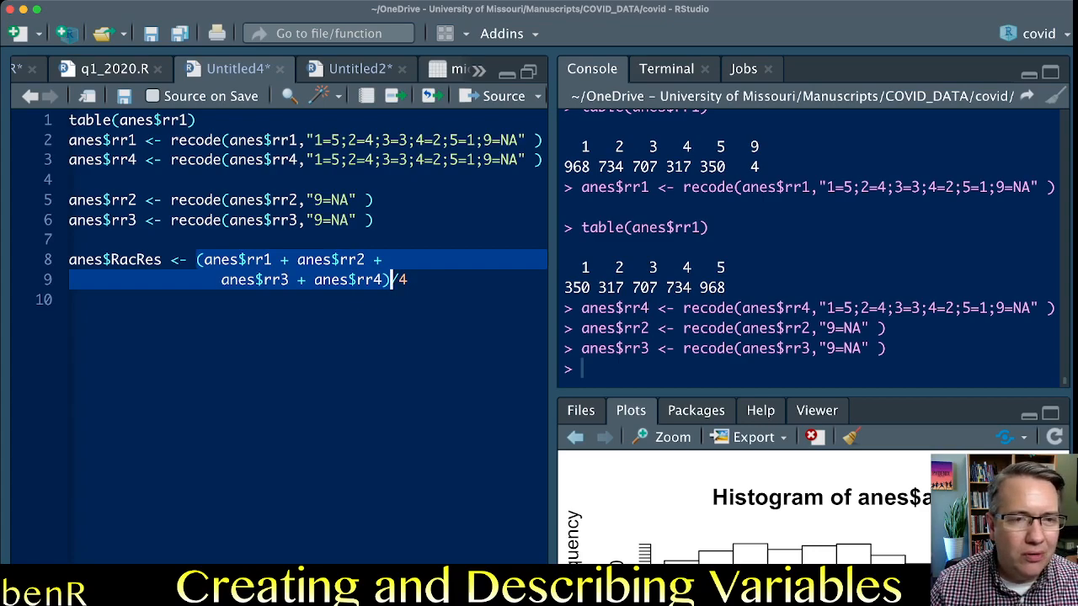
click(409, 280)
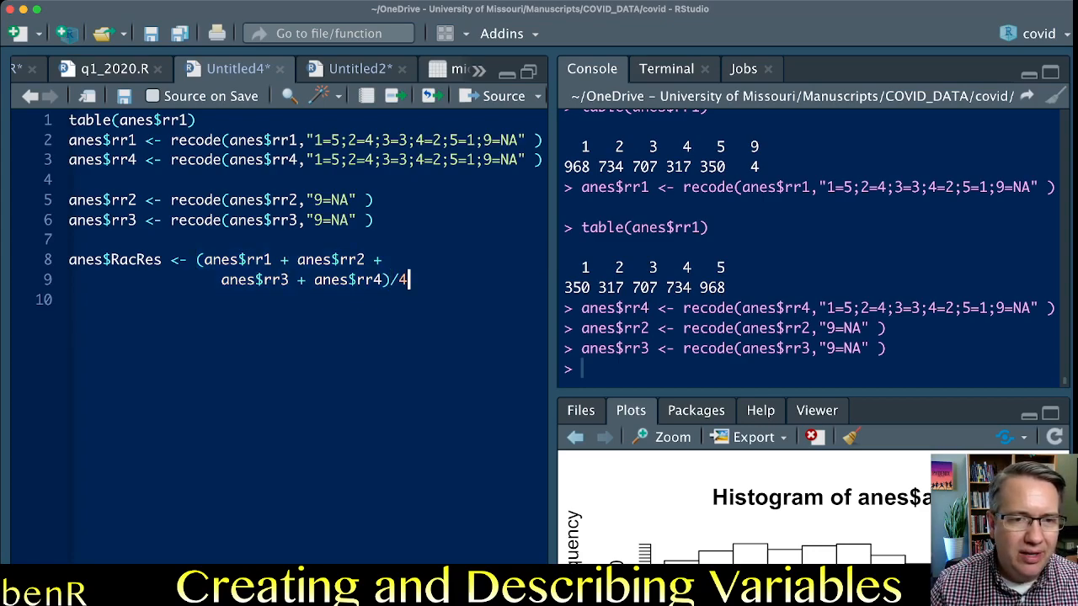
drag(409, 280, 389, 280)
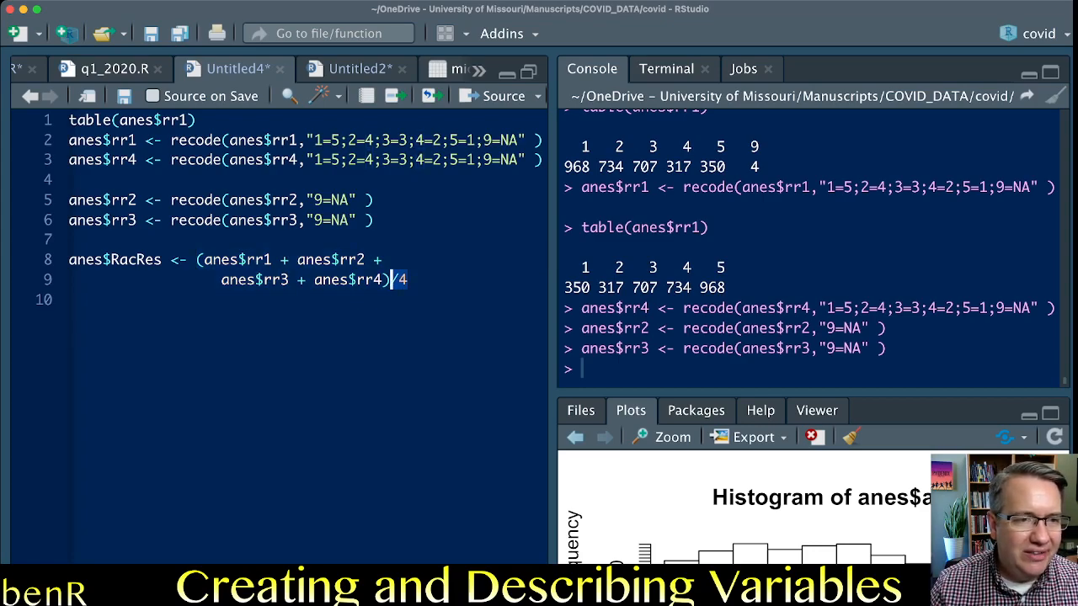
drag(162, 260, 112, 259)
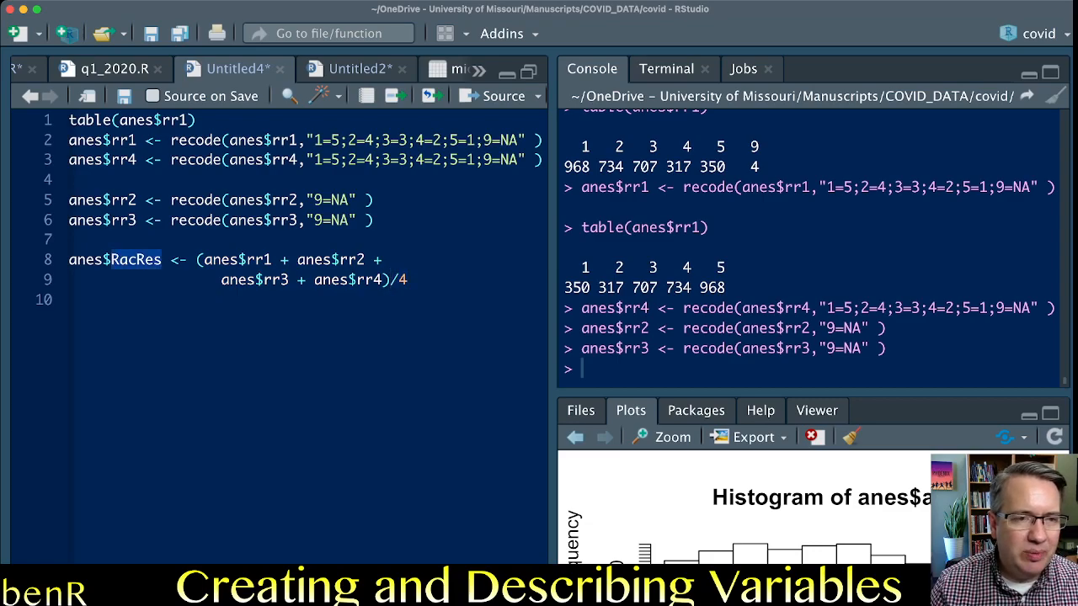
click(125, 259)
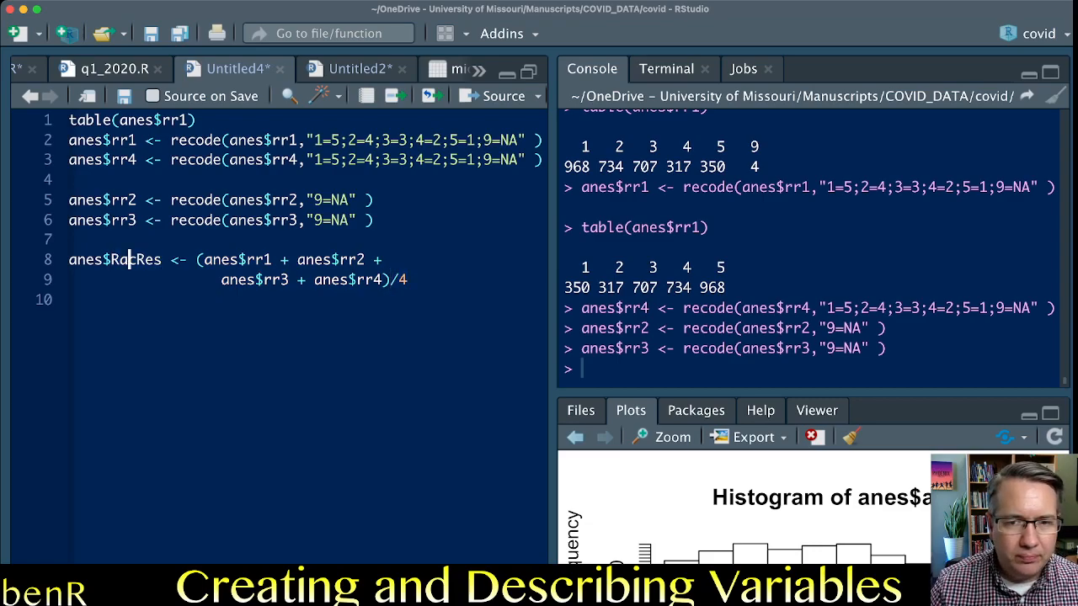
key(super+Return)
Add describe(anes$RacRes) on line 10, run it, and check the scale's mean and standard deviation in the output.
text(describe(a)
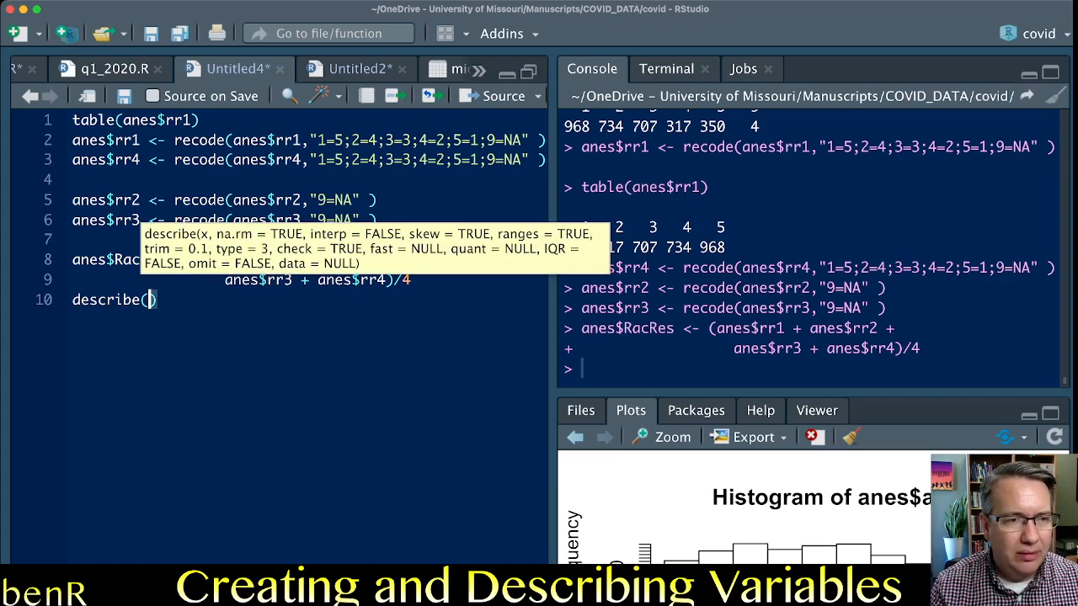
text(nes$Ra)
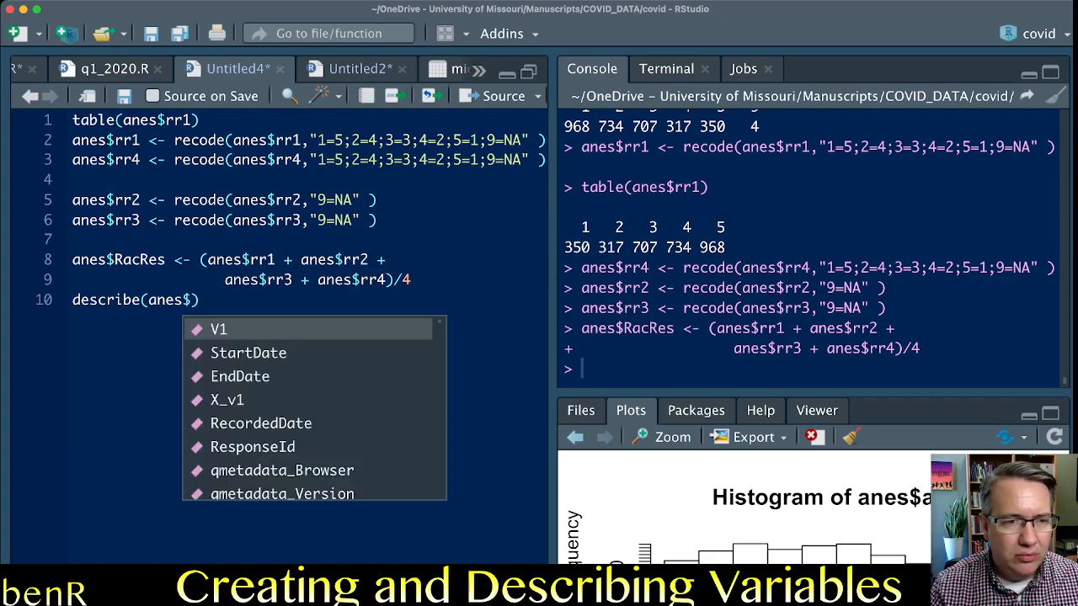
key(Return)
key(super+Return)
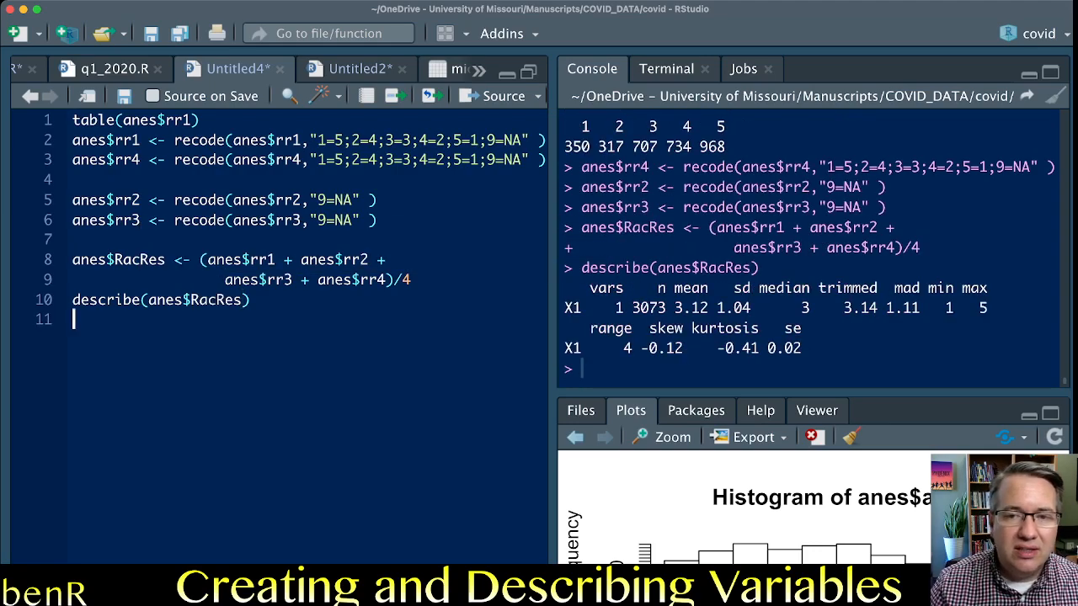
double_click(690, 309)
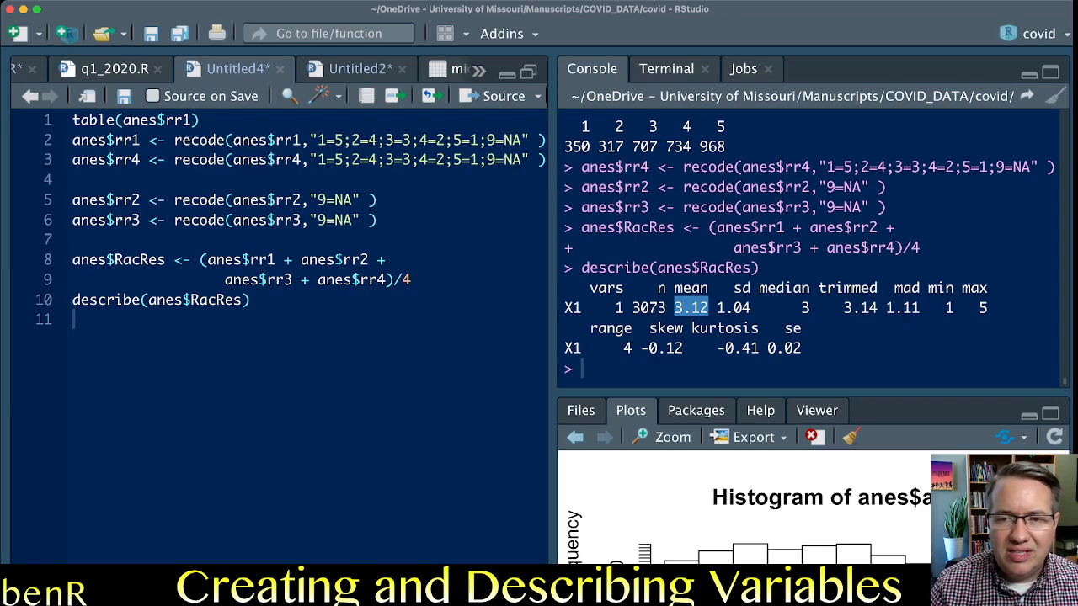
double_click(734, 308)
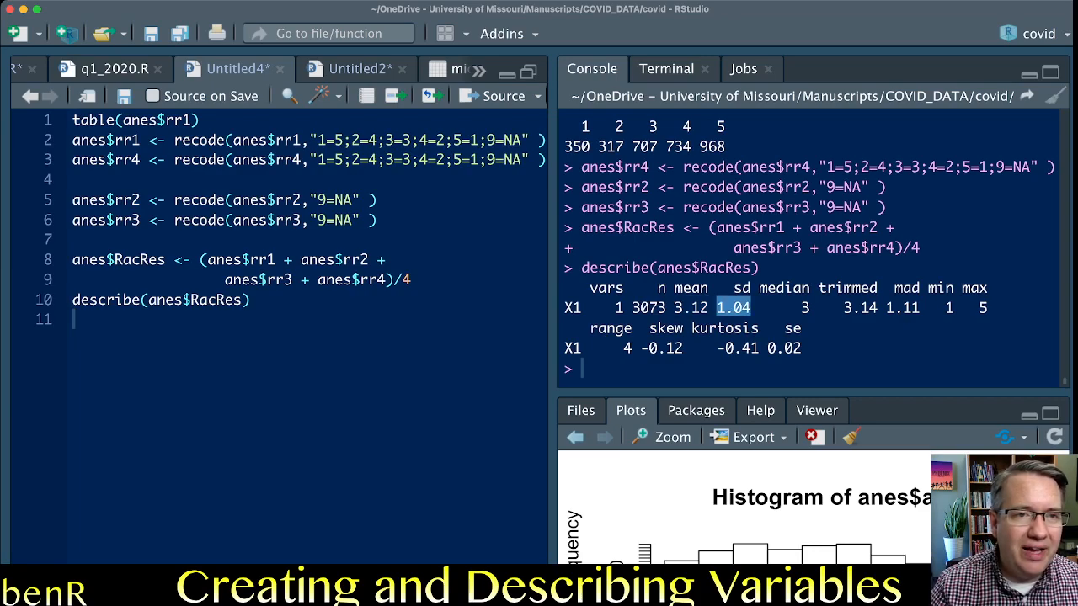
Switch to the codebook PDF and examine the rr1 entry's question wording and its agree-to-disagree response coding.
mouse_move(234, 140)
mouse_down()
mouse_move(529, 139)
mouse_move(235, 160)
mouse_up()
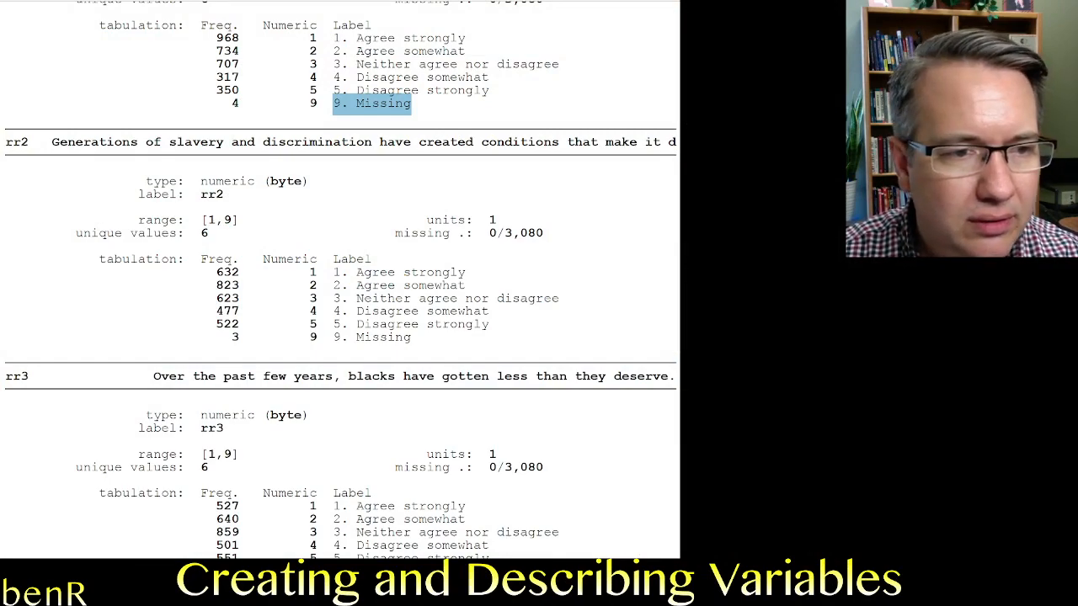
scroll(340, 289, up, 5)
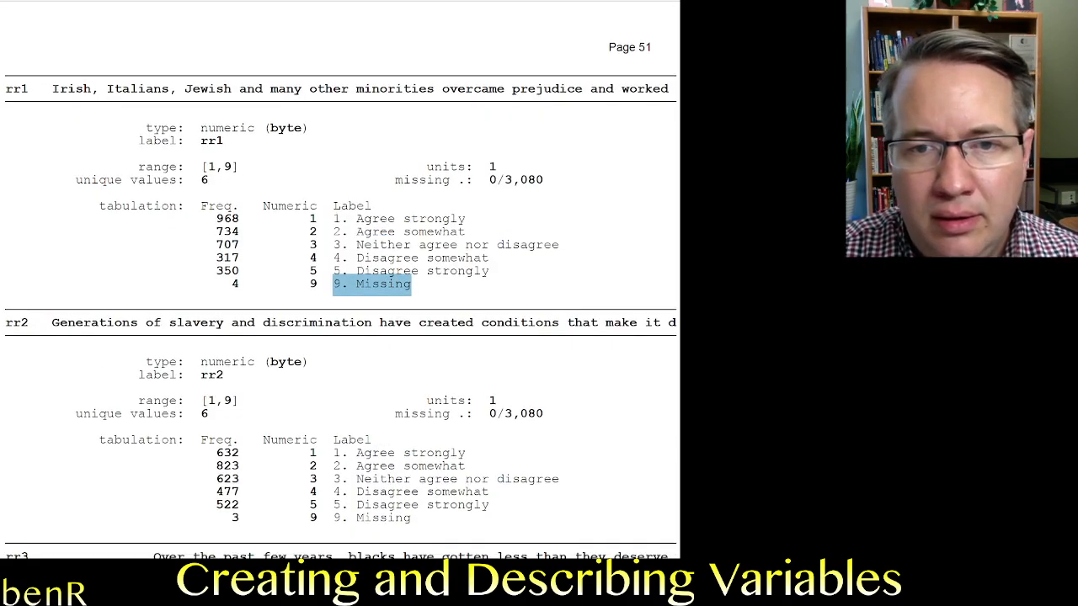
drag(201, 209, 465, 219)
click(472, 212)
drag(357, 220, 310, 219)
click(310, 220)
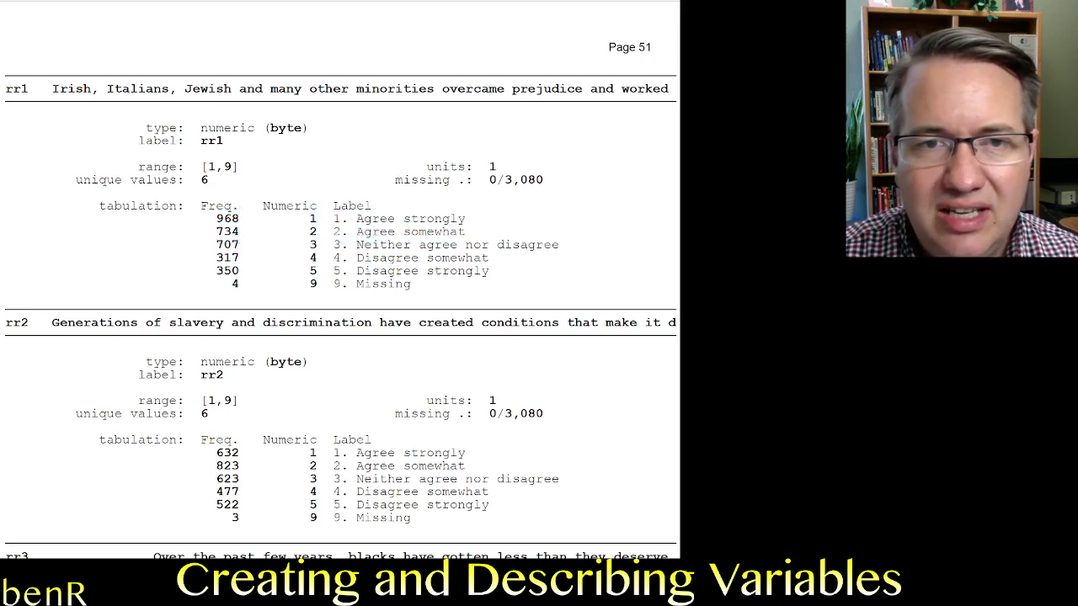
drag(52, 88, 668, 89)
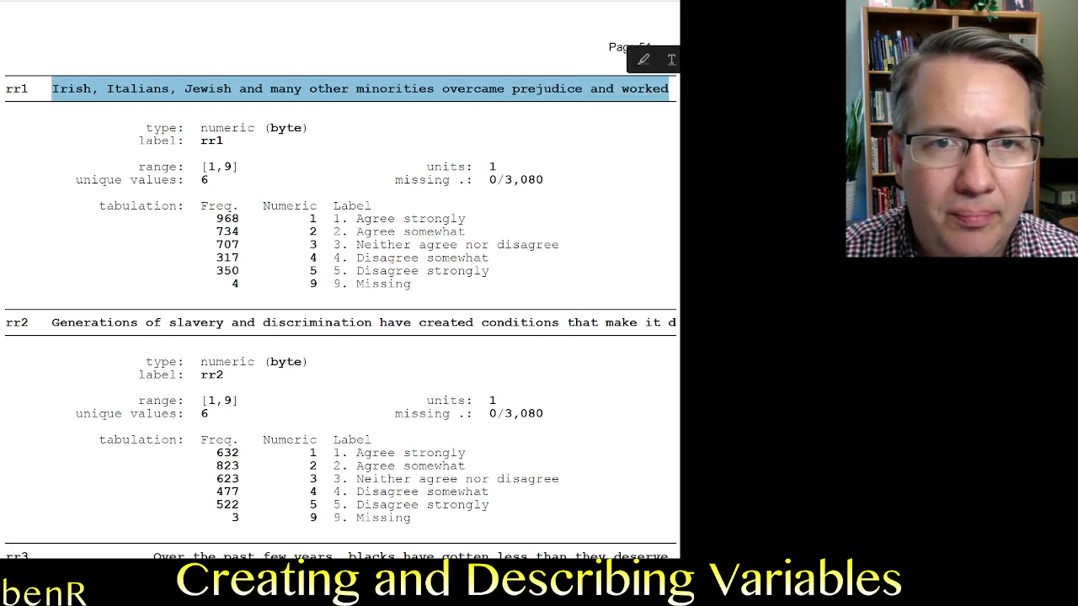